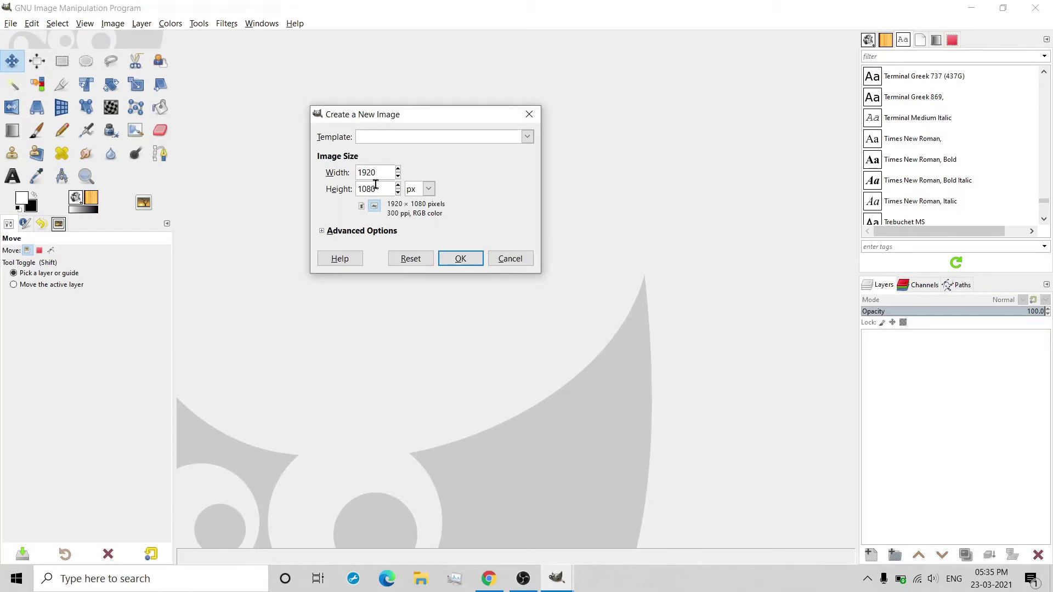
Create a new 1280 × 720 px image with 32-bit floating point precision, filled with transparency.
double_click(370, 171)
type("12")
double_click(379, 185)
type("720")
left_click(347, 235)
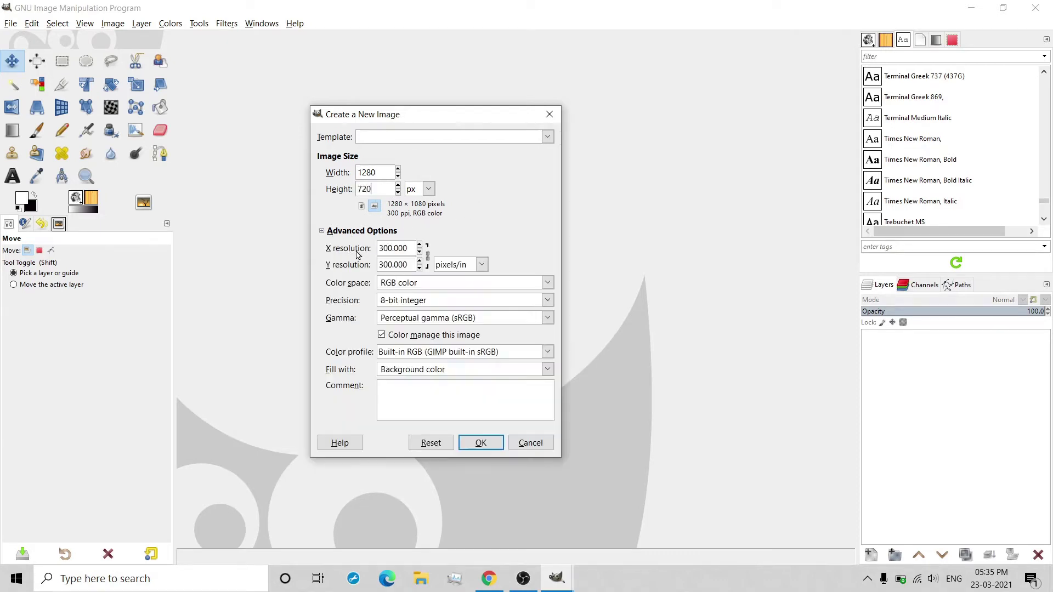
left_click(407, 371)
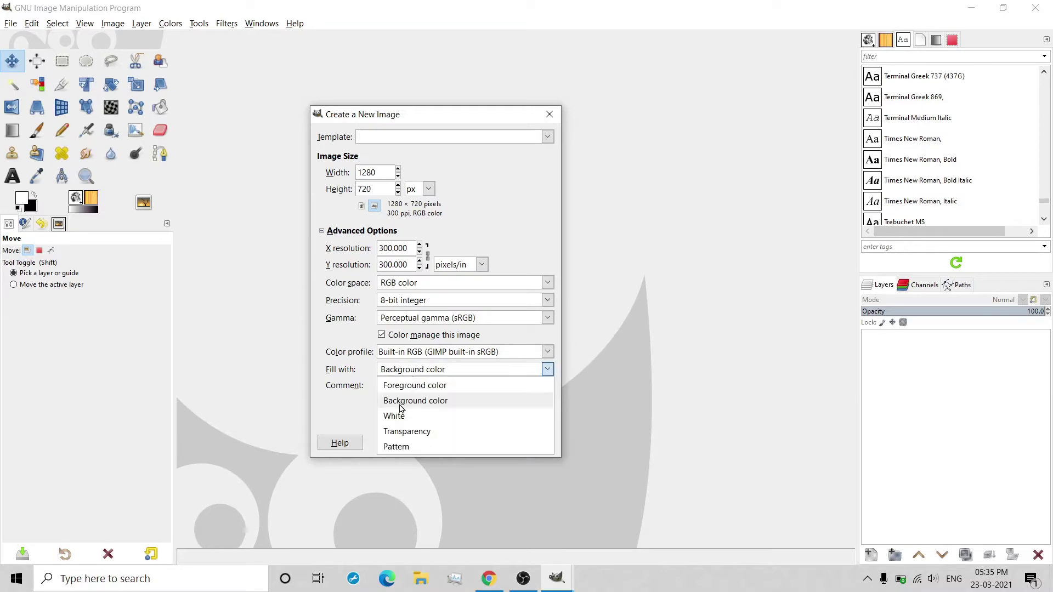
left_click(404, 433)
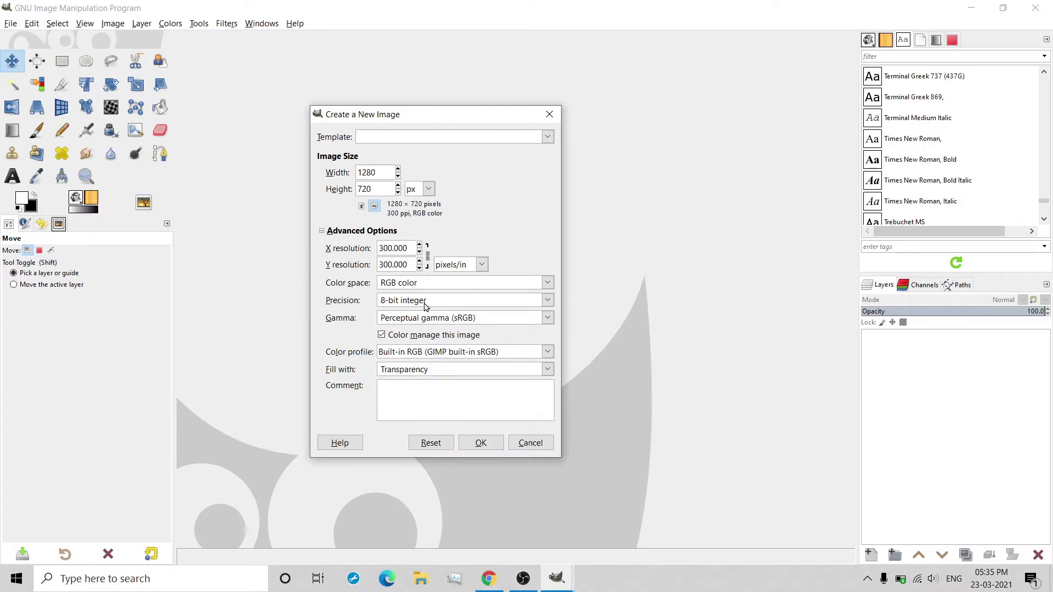
left_click(425, 305)
left_click(409, 378)
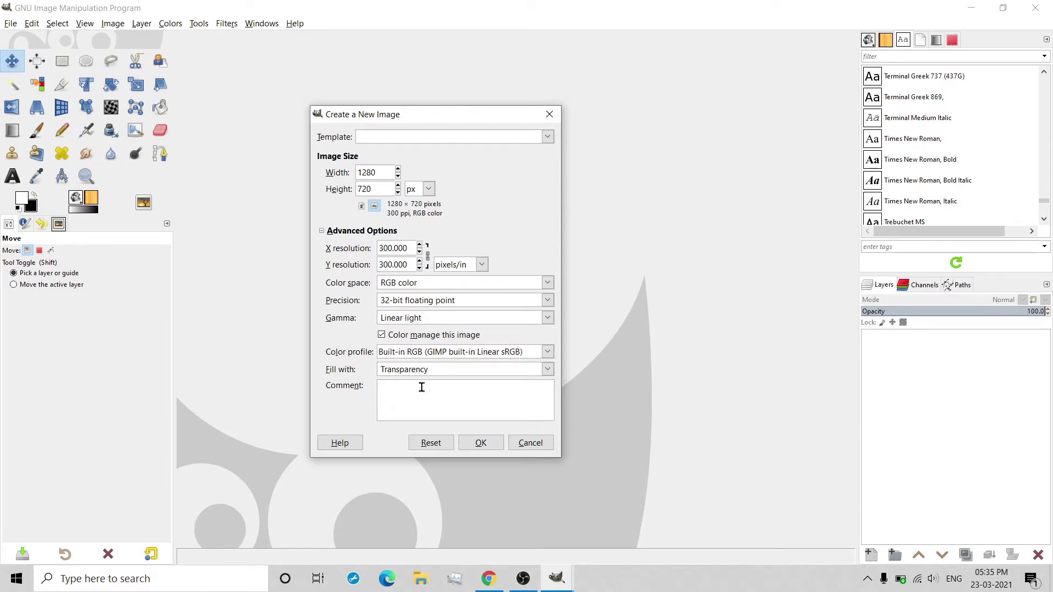
left_click(480, 445)
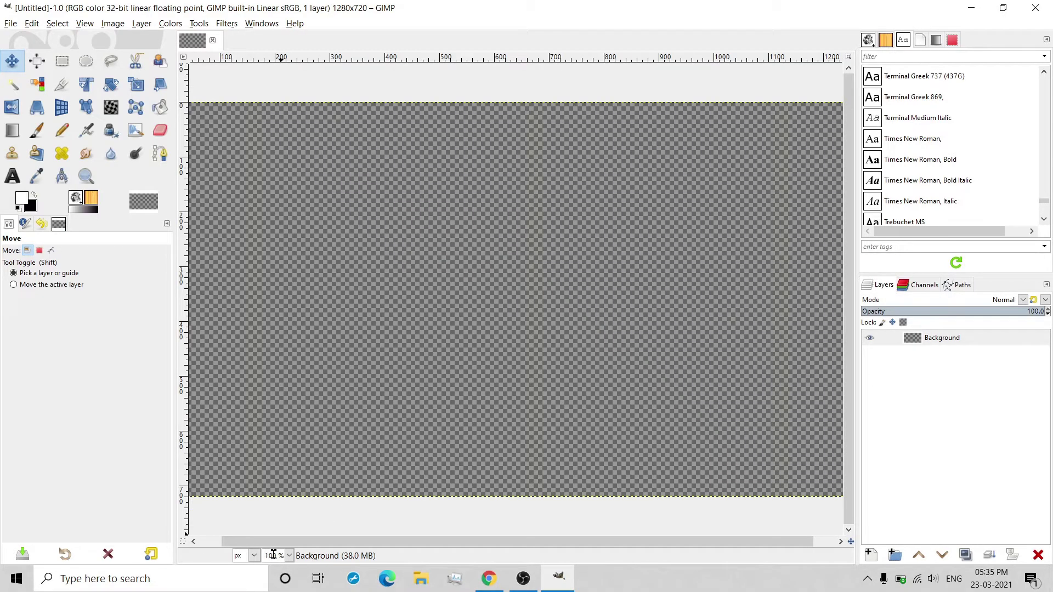
Choose the Gradient tool and set the foreground color to turquoise, about 1dedde.
type("95")
key("Return")
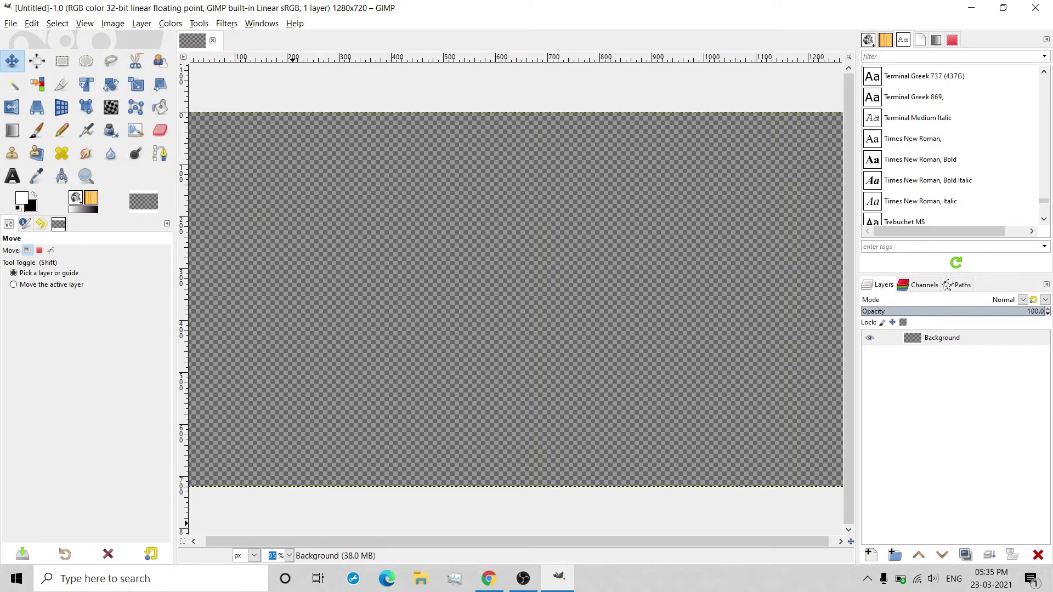
type("90")
key("Return")
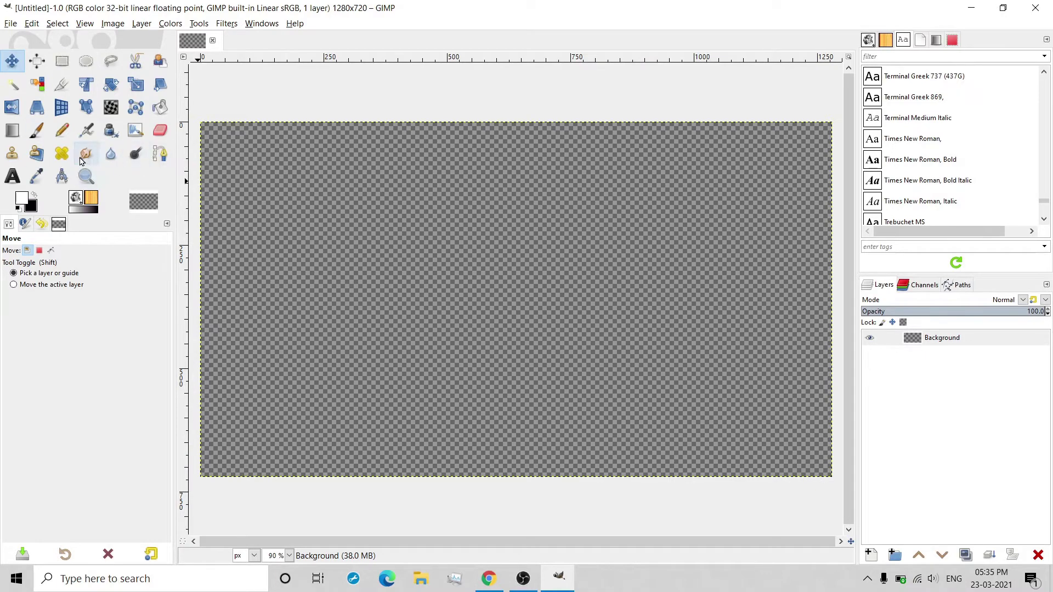
left_click(12, 130)
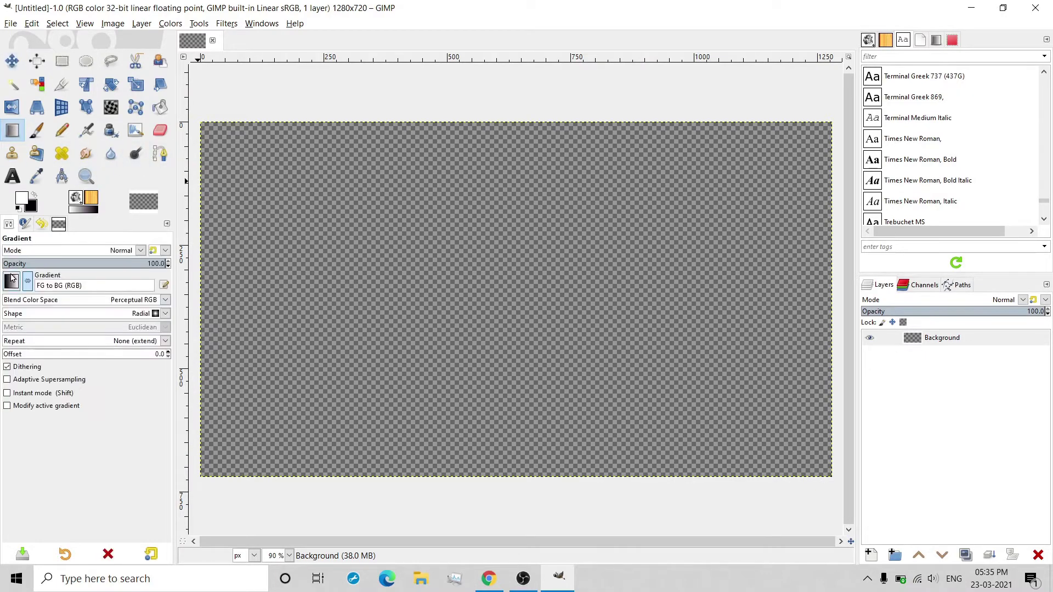
left_click(163, 316)
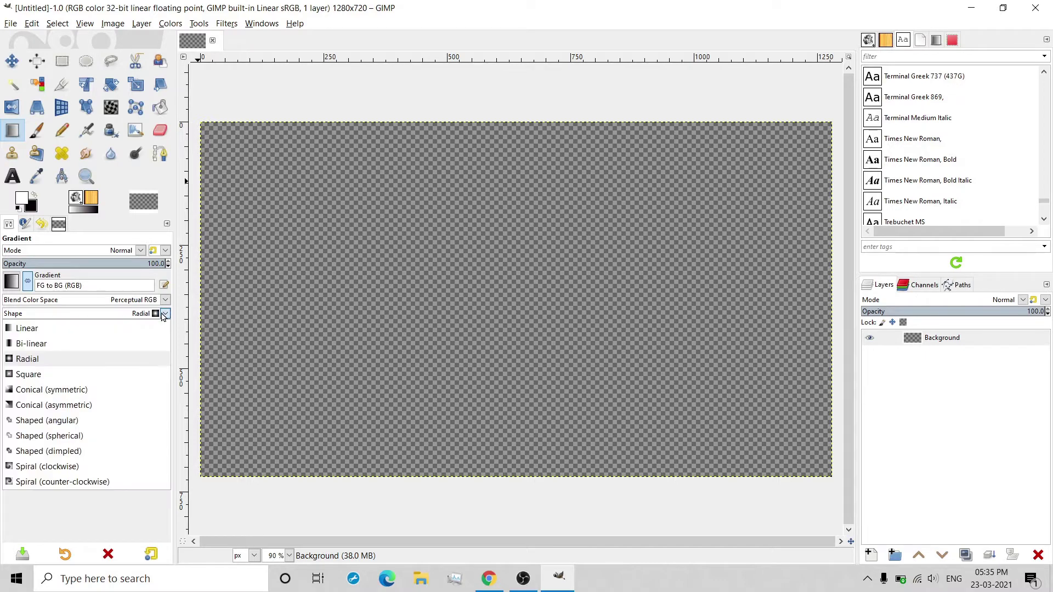
left_click(20, 204)
left_click(19, 203)
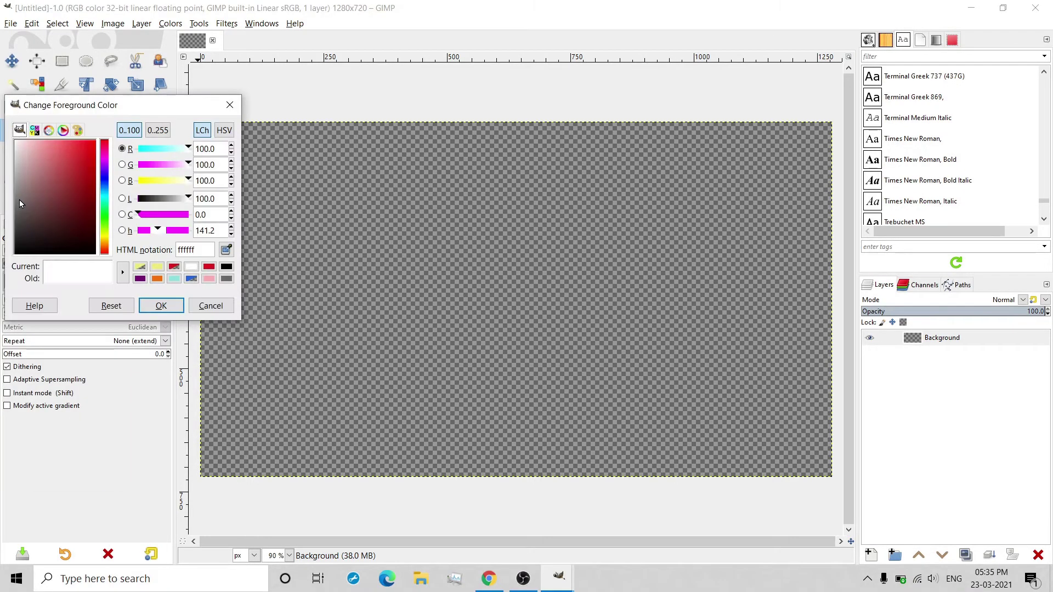
left_click(106, 203)
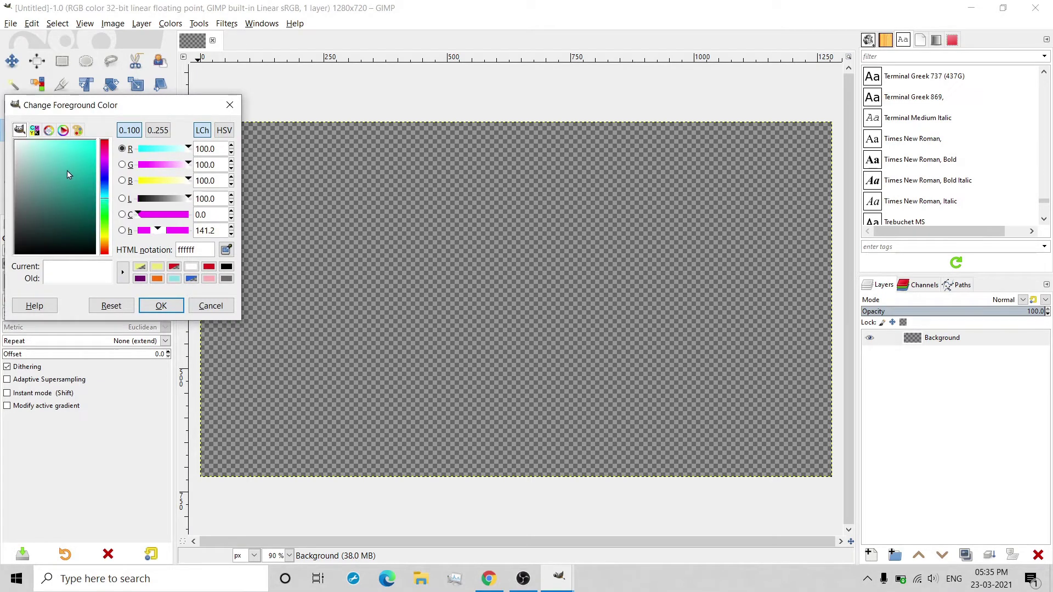
left_click_drag(69, 174, 87, 152)
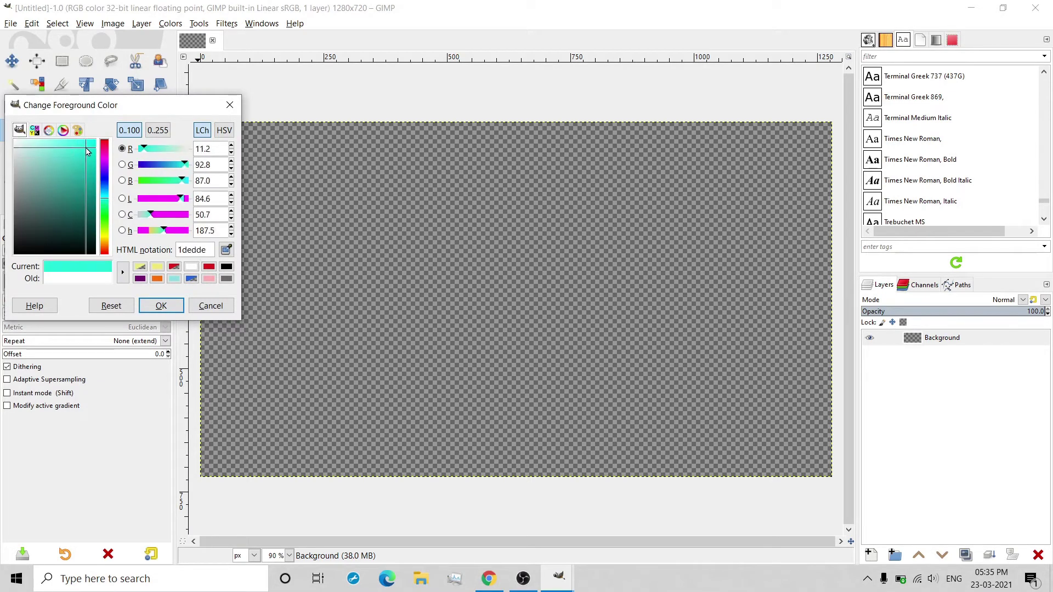
left_click(158, 305)
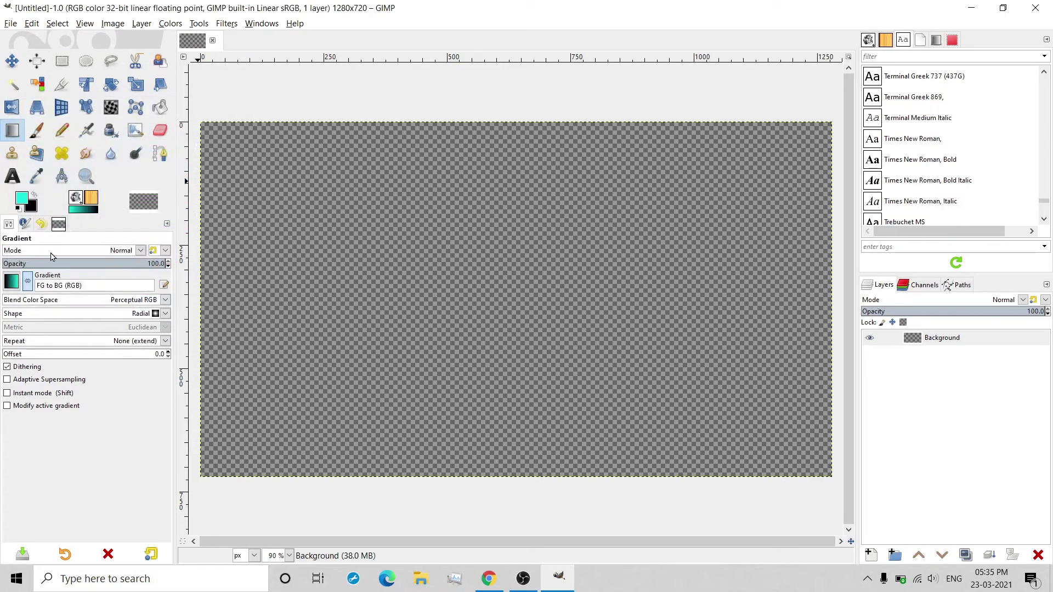
Set the background color to bright yellow, about e3f01d.
left_click(31, 209)
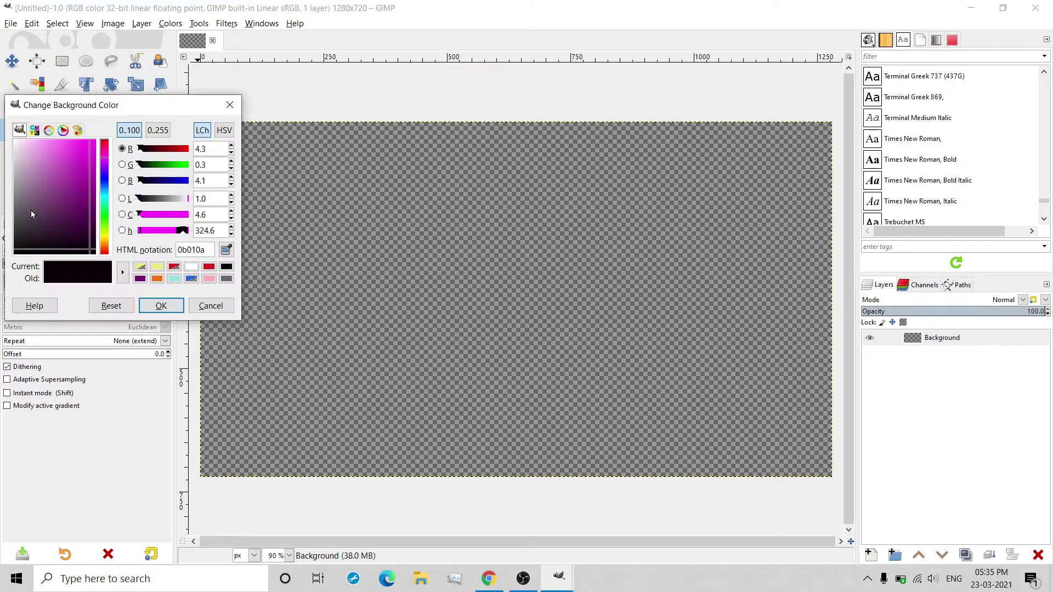
left_click(106, 237)
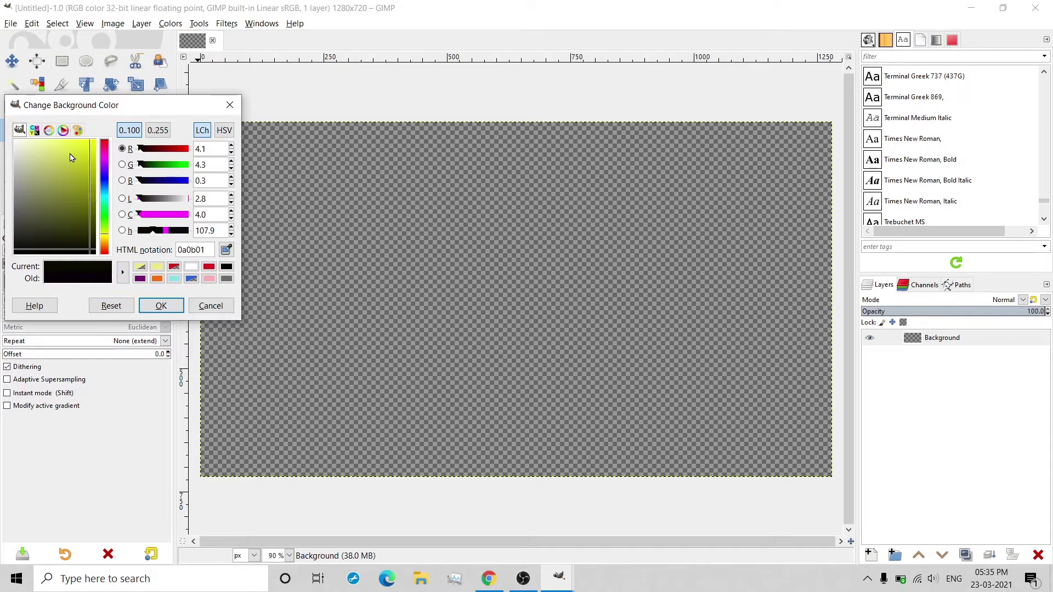
left_click_drag(71, 156, 86, 151)
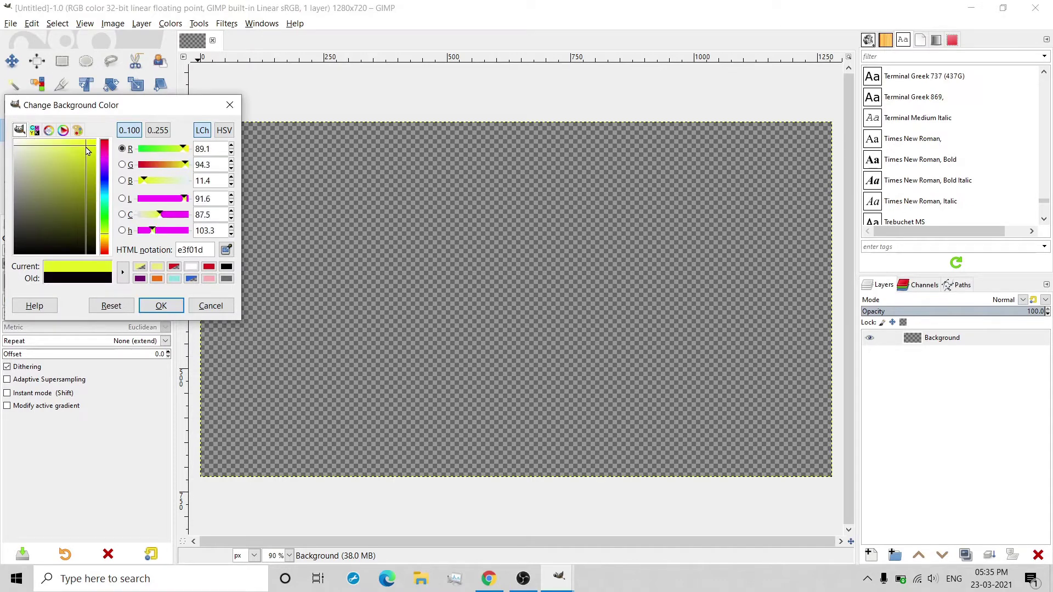
left_click(161, 305)
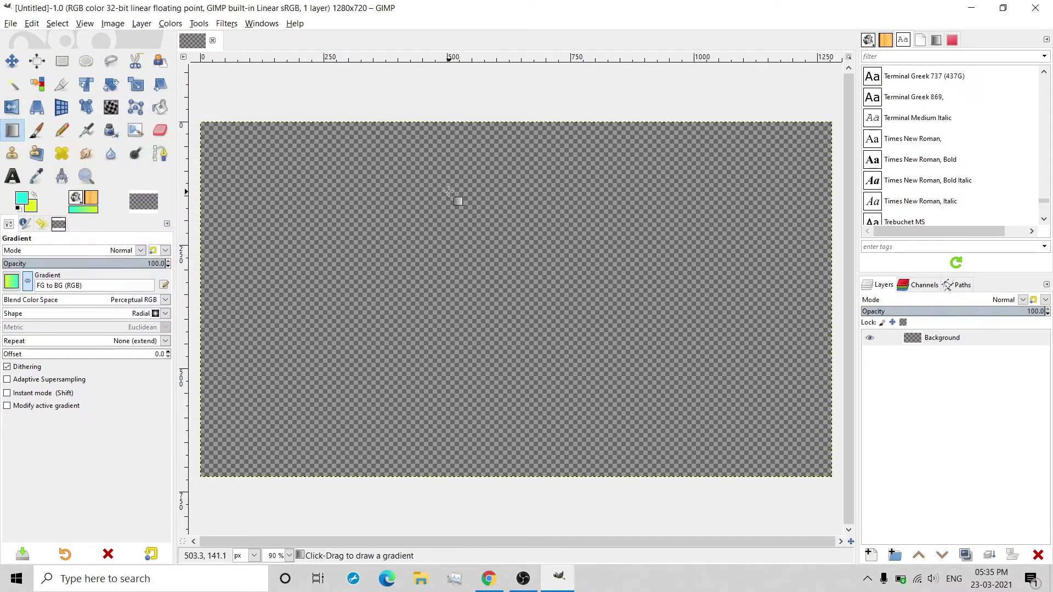
Draw a radial gradient across the Background layer, with its yellow center slightly above the middle of the canvas.
left_click(430, 168)
left_click_drag(430, 169, 648, 429)
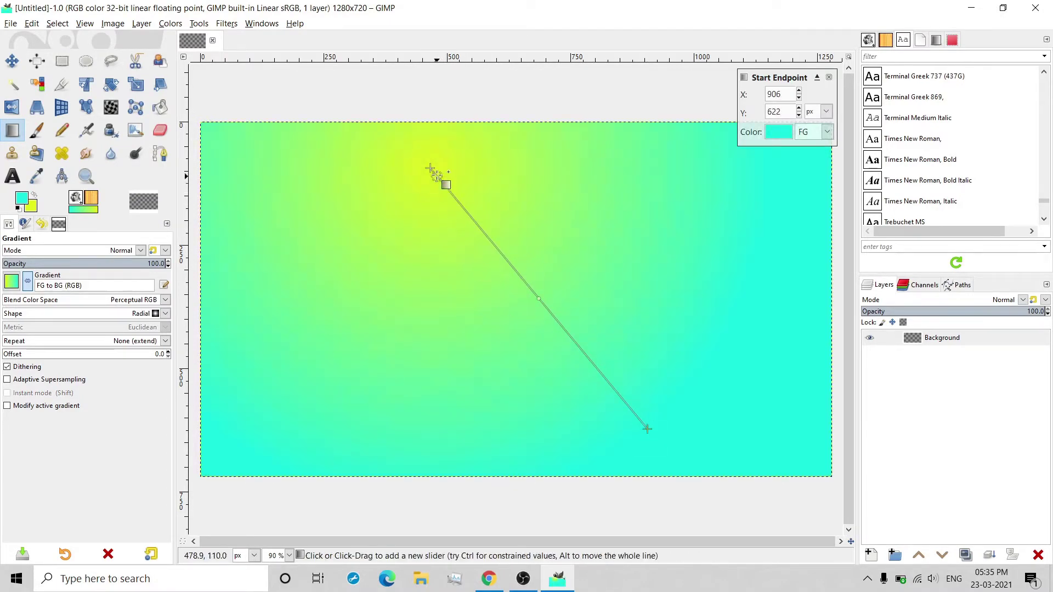
left_click_drag(432, 171, 503, 264)
key("Return")
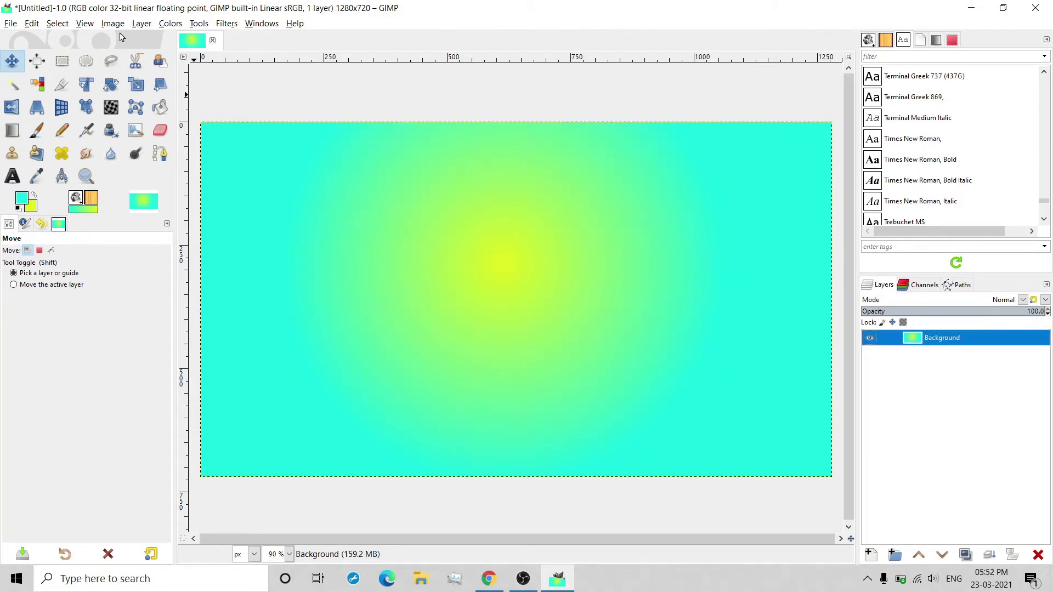
Add a vertical guide by percent at position 100%.
left_click(142, 24)
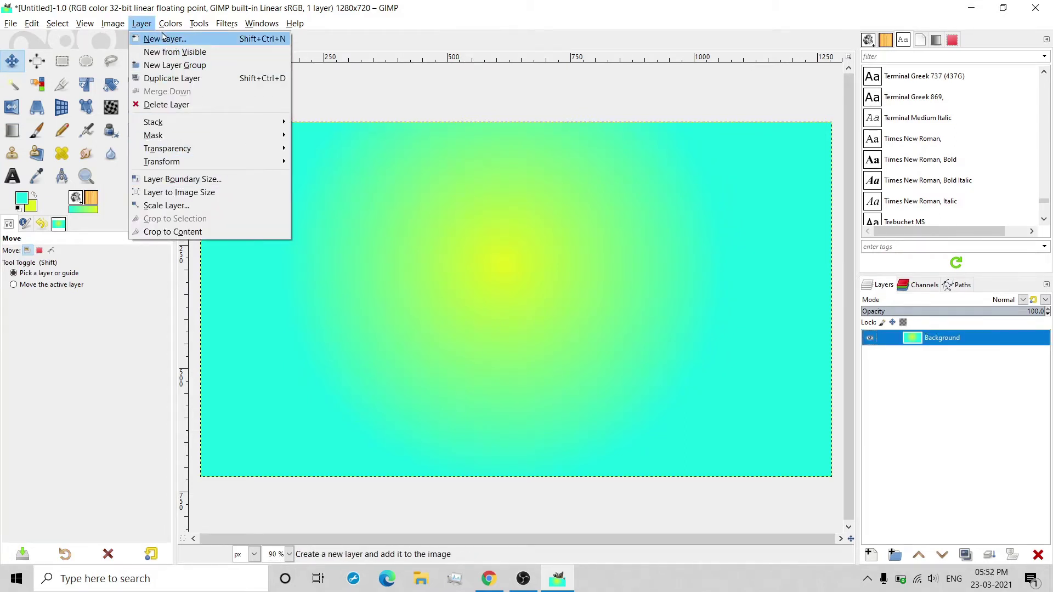
mouse_move(117, 28)
mouse_move(164, 285)
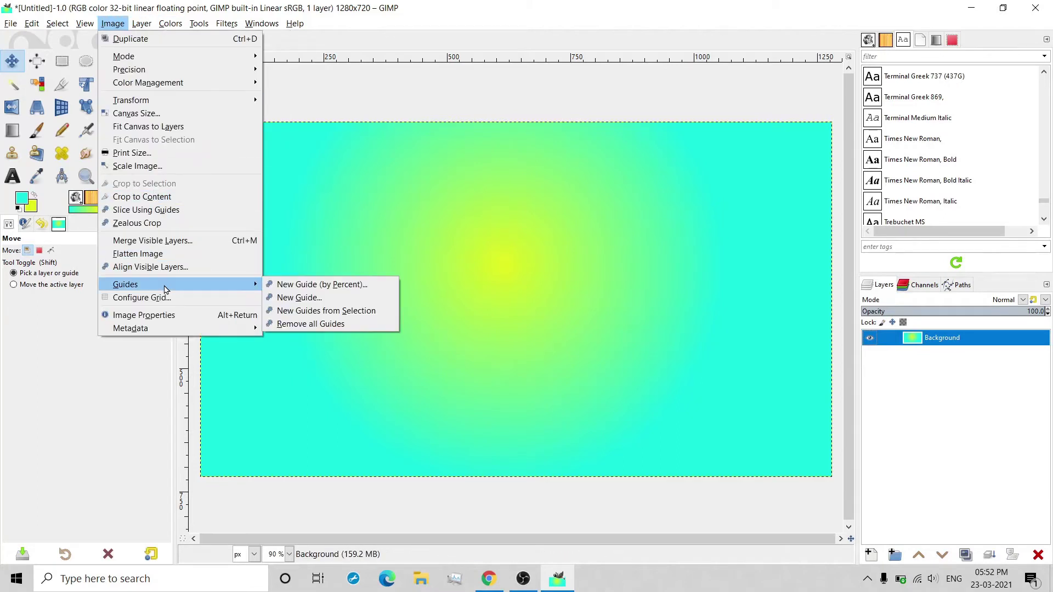
left_click(301, 291)
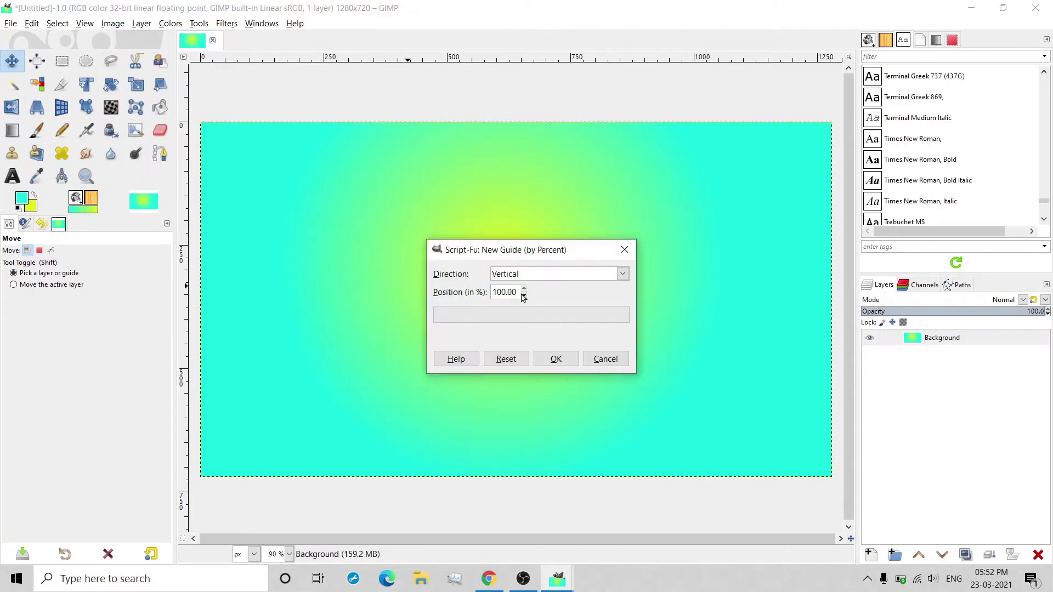
left_click(563, 366)
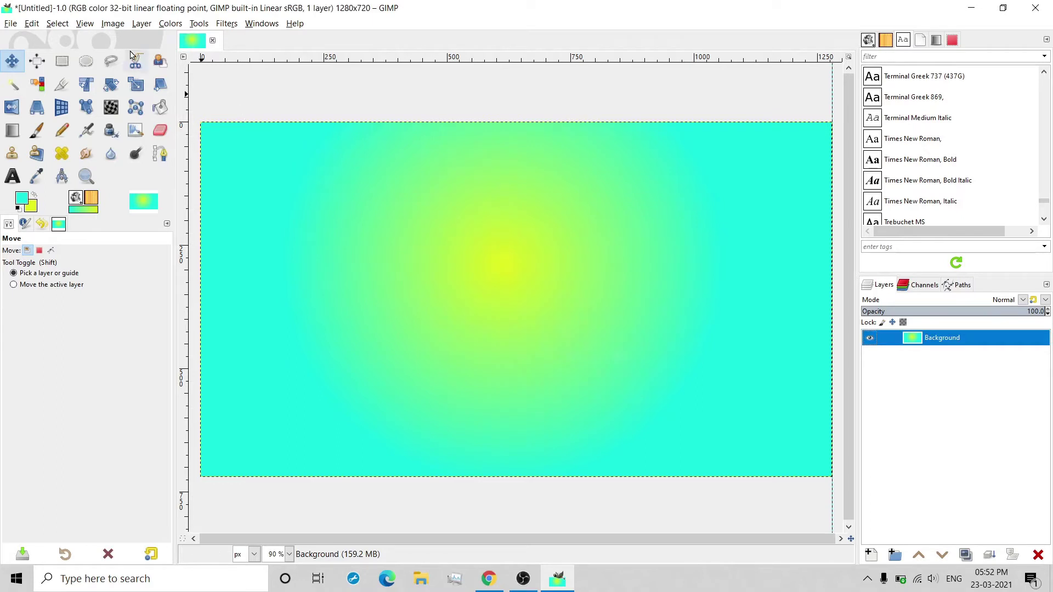
Add a vertical guide by percent at position 50%.
left_click(111, 24)
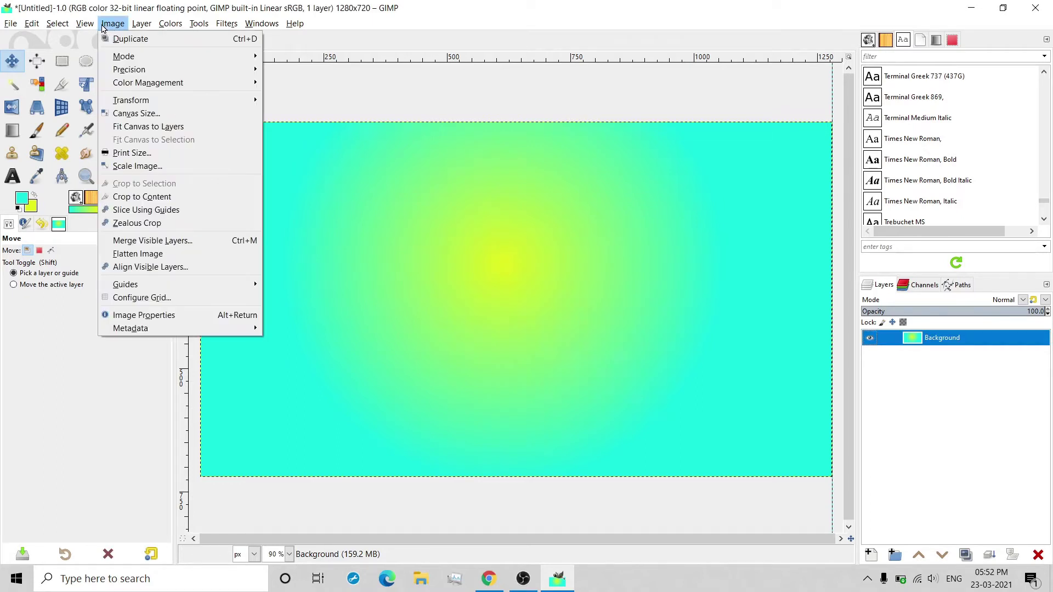
mouse_move(205, 287)
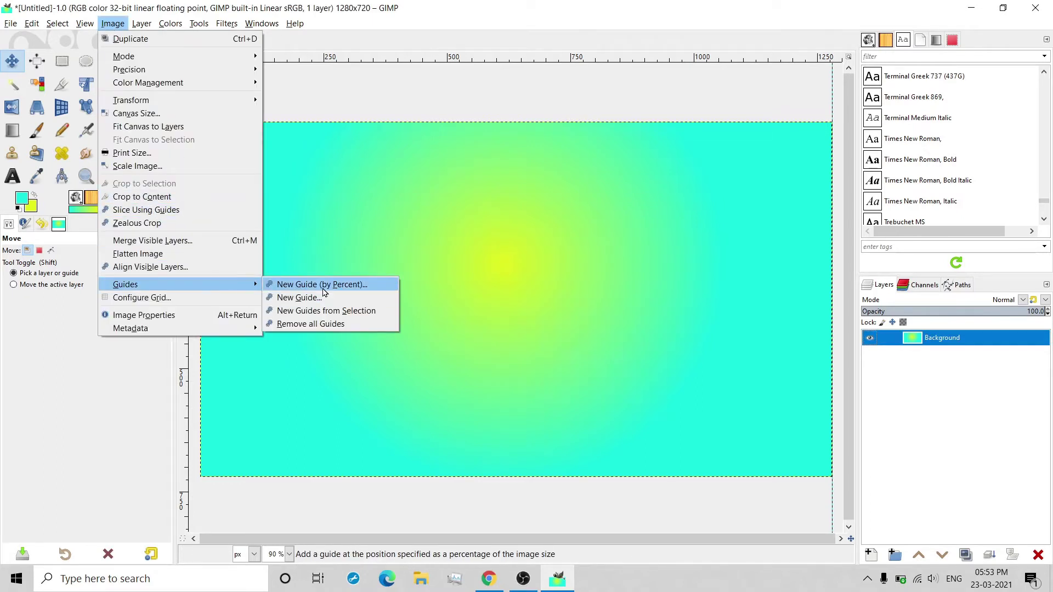
left_click(323, 292)
double_click(504, 294)
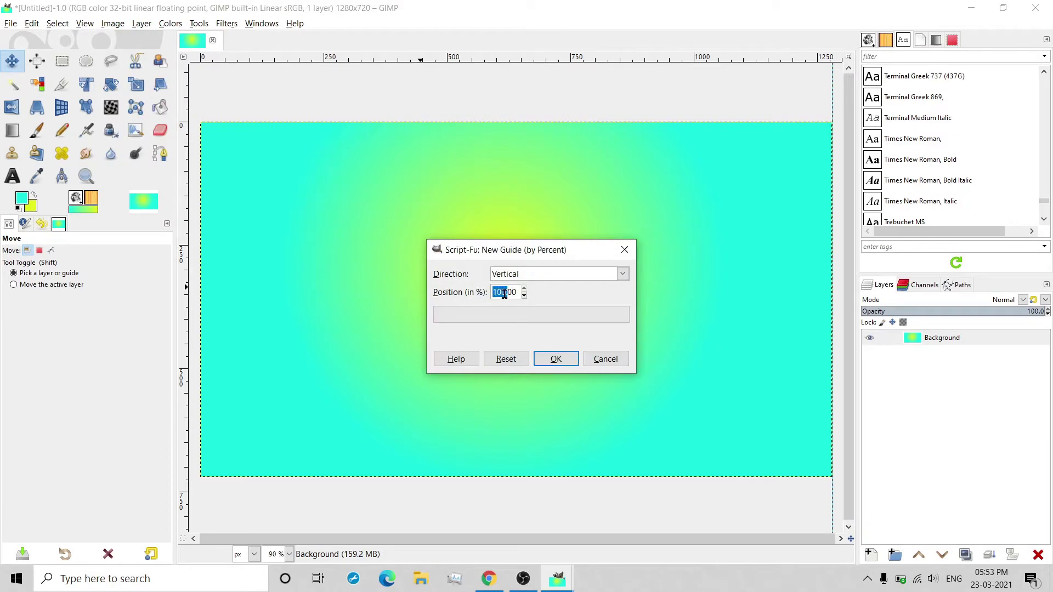
type("50")
key("ctrl+a")
type("50")
left_click(556, 359)
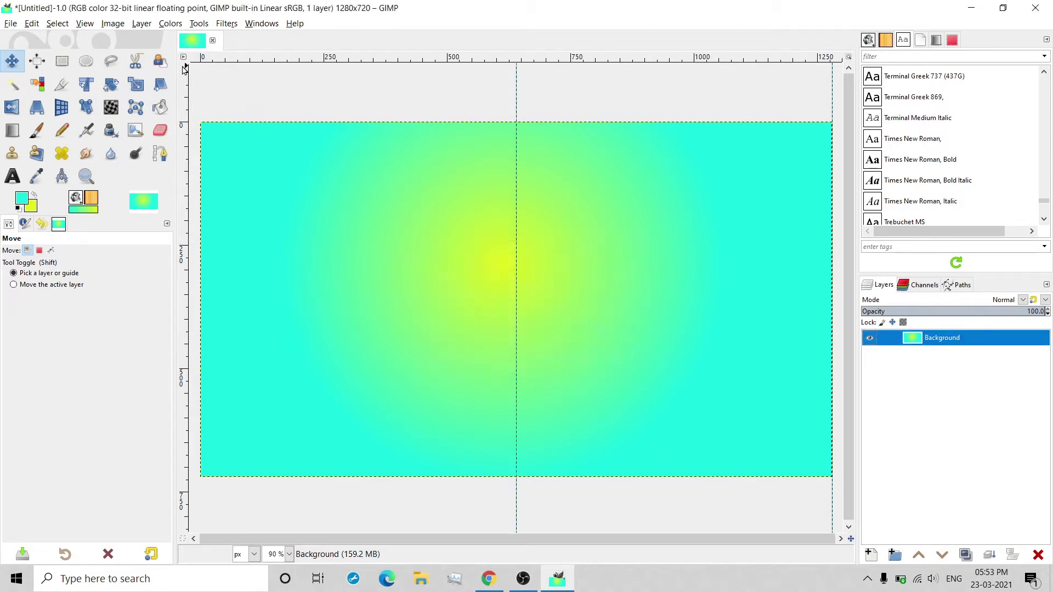
Add a vertical guide by percent at position 0%.
left_click(108, 24)
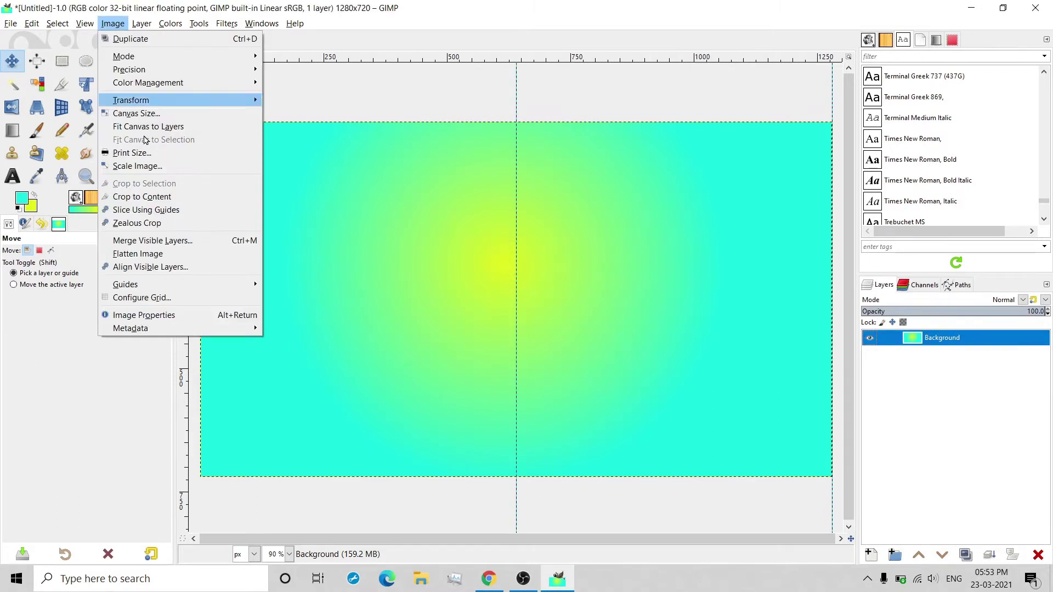
mouse_move(232, 289)
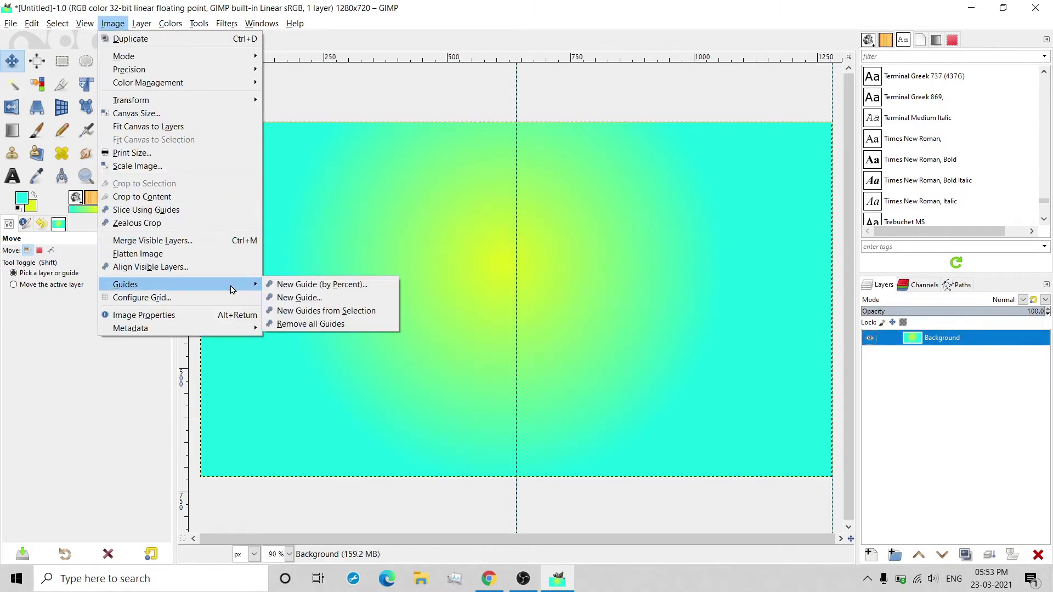
left_click(299, 285)
left_click_drag(509, 290, 492, 291)
type("0.00")
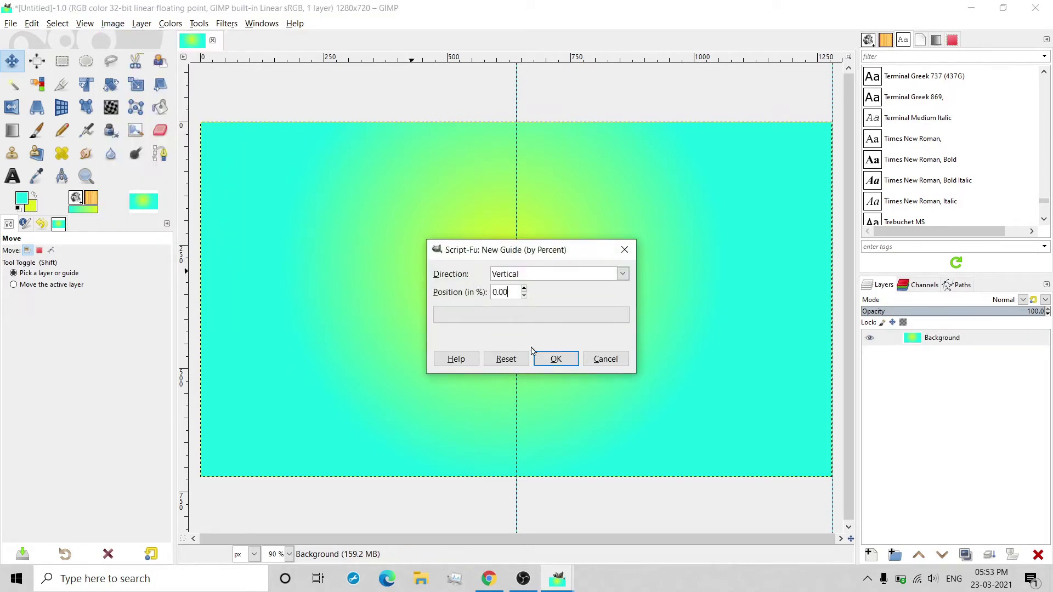
left_click(551, 359)
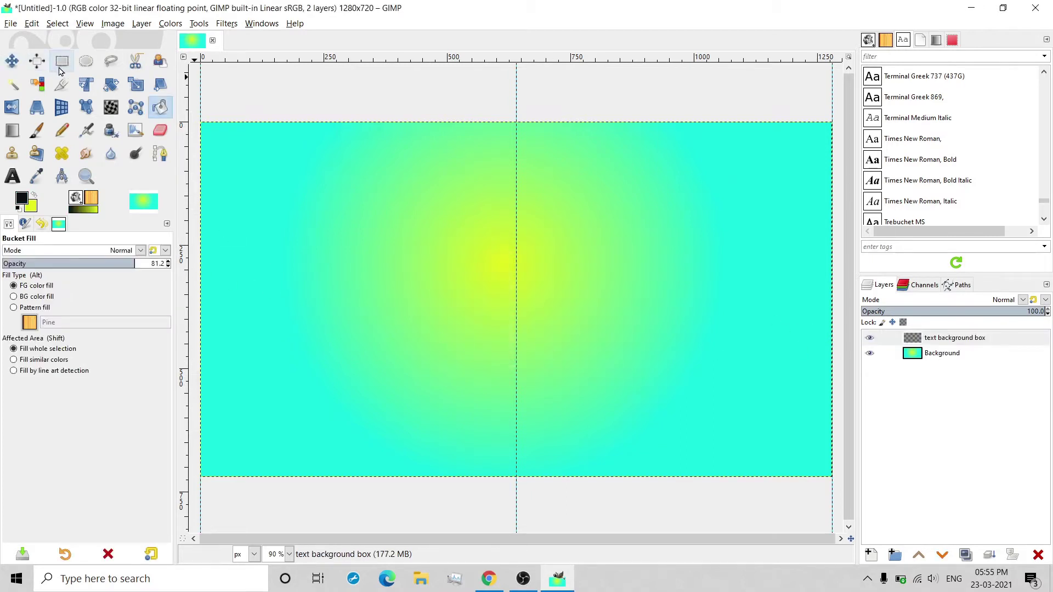
Select a rounded rectangular strip of 1280 × 150 px along the canvas's upper edge, starting at position 0, 0.
left_click(62, 62)
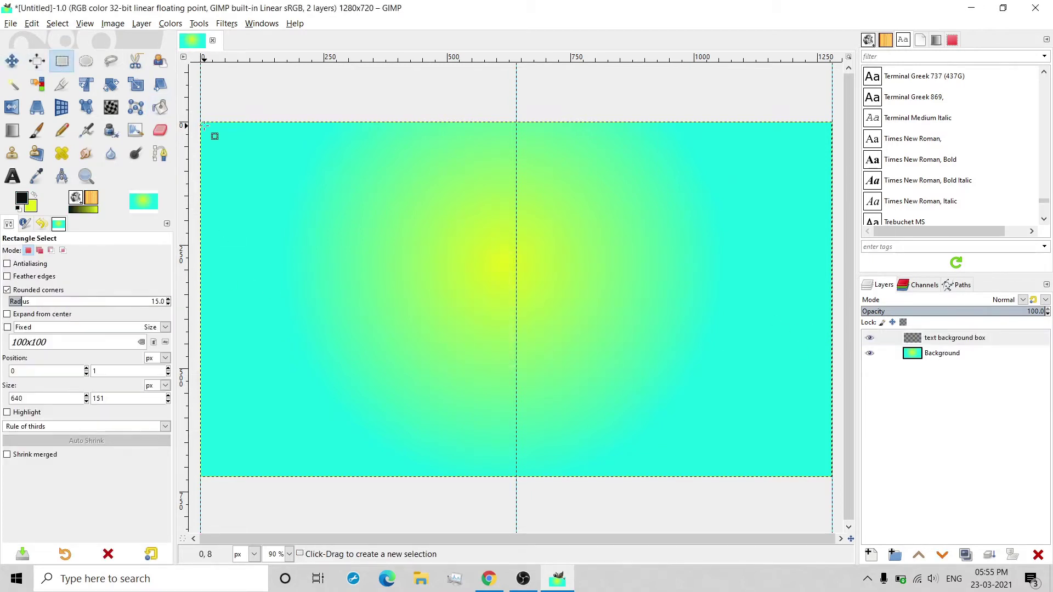
mouse_move(201, 126)
left_mouse_down()
mouse_move(547, 195)
mouse_move(835, 216)
left_mouse_up()
left_click_drag(592, 221, 579, 190)
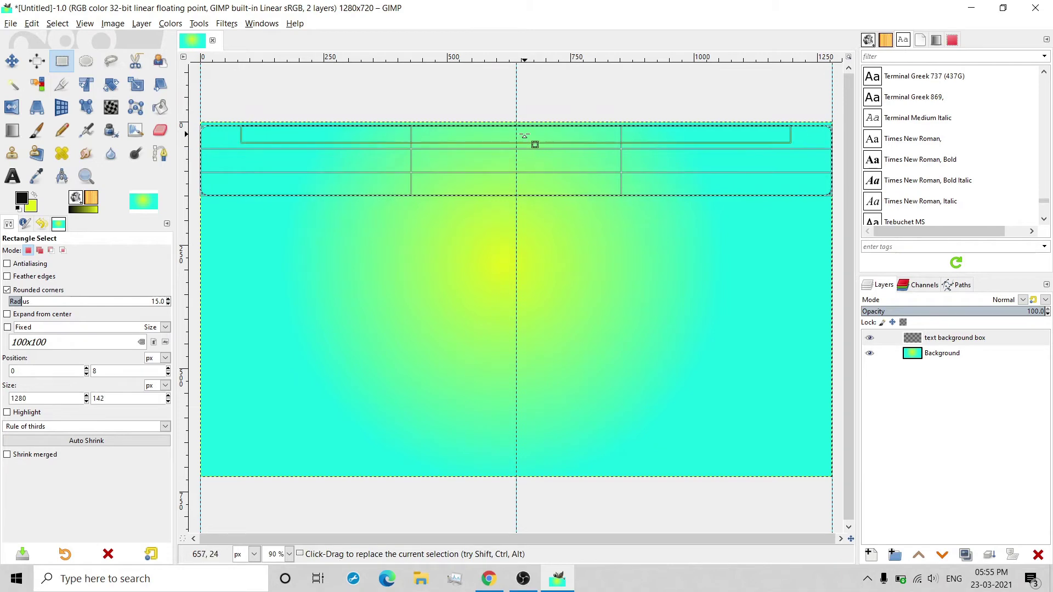
left_click_drag(524, 135, 524, 132)
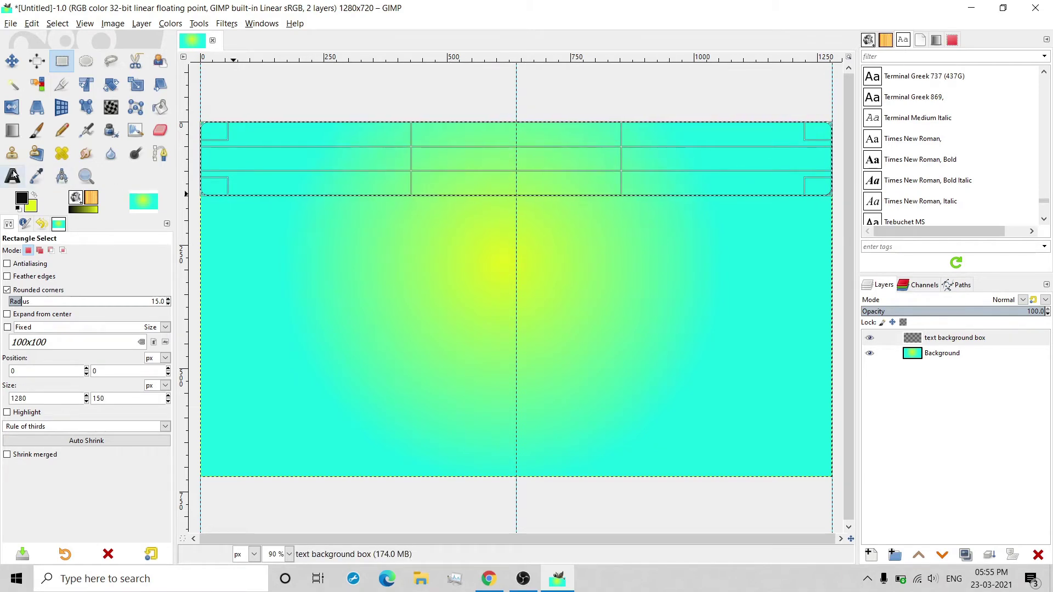
Bucket-fill the selected strip on the text background box layer with the near-black foreground color 0f1010.
left_click(160, 107)
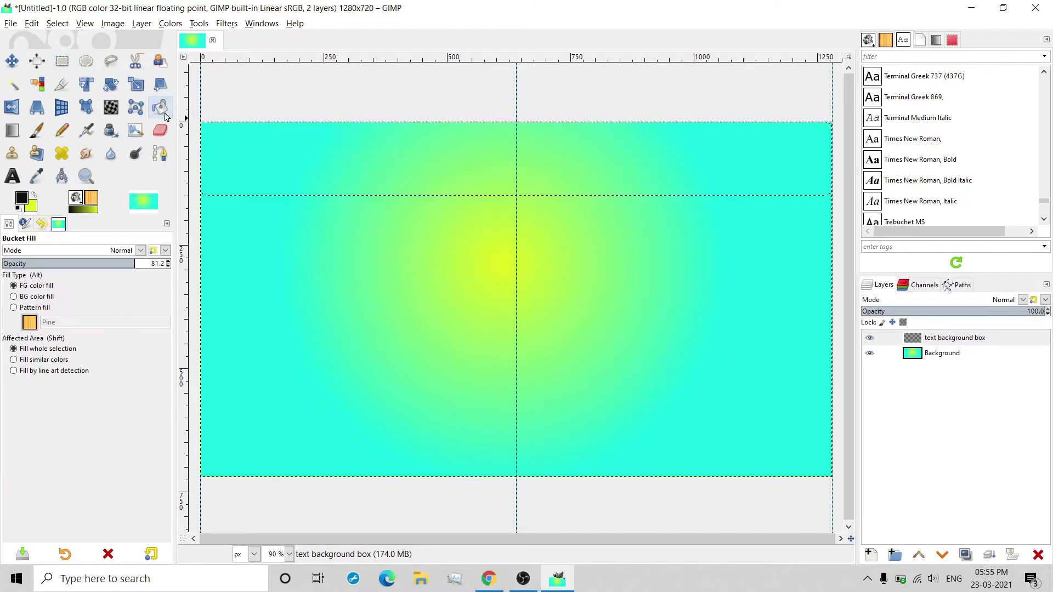
left_click(23, 202)
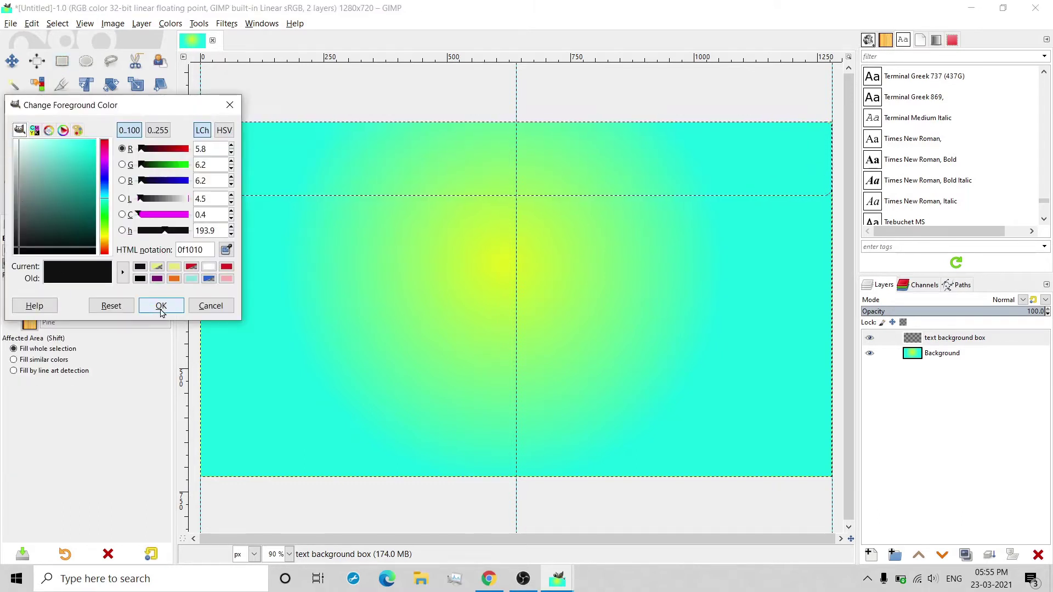
left_click(159, 305)
left_click(452, 178)
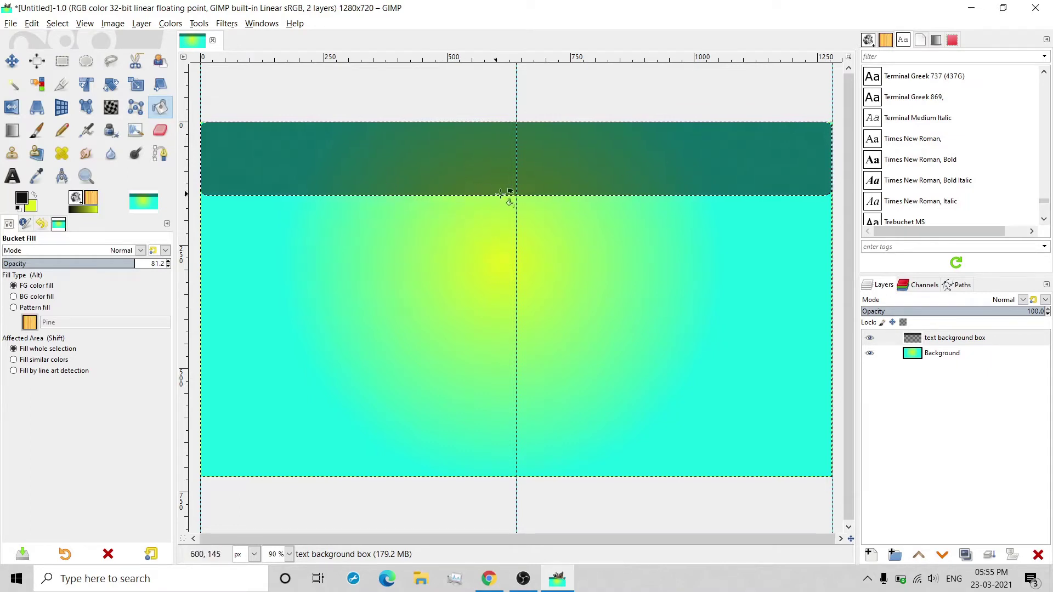
Clear the selection and add the text "ORIGINAL :" on the left half of the dark strip.
left_click(13, 180)
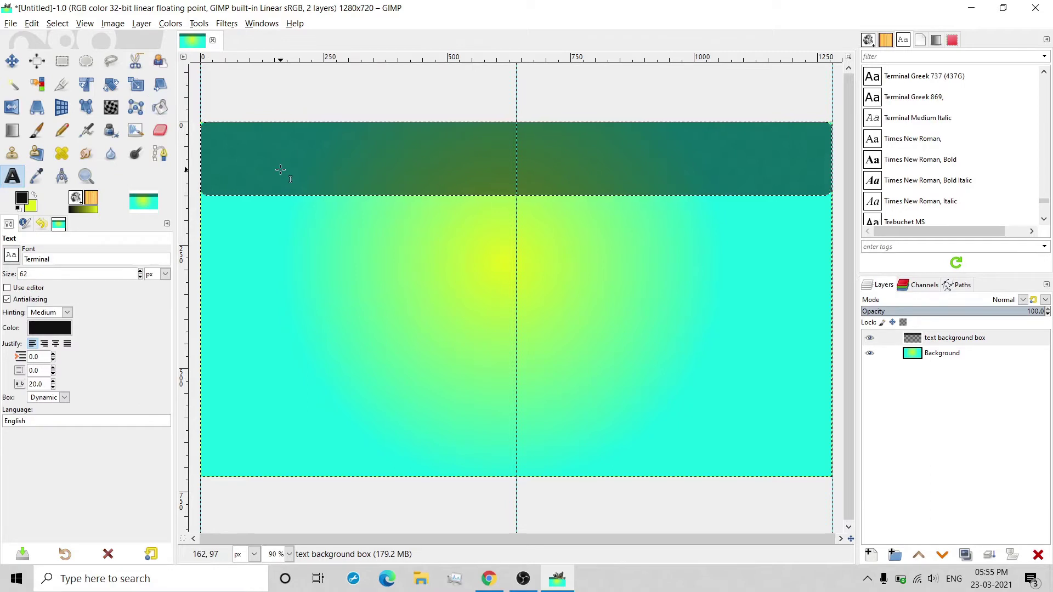
left_click(276, 166)
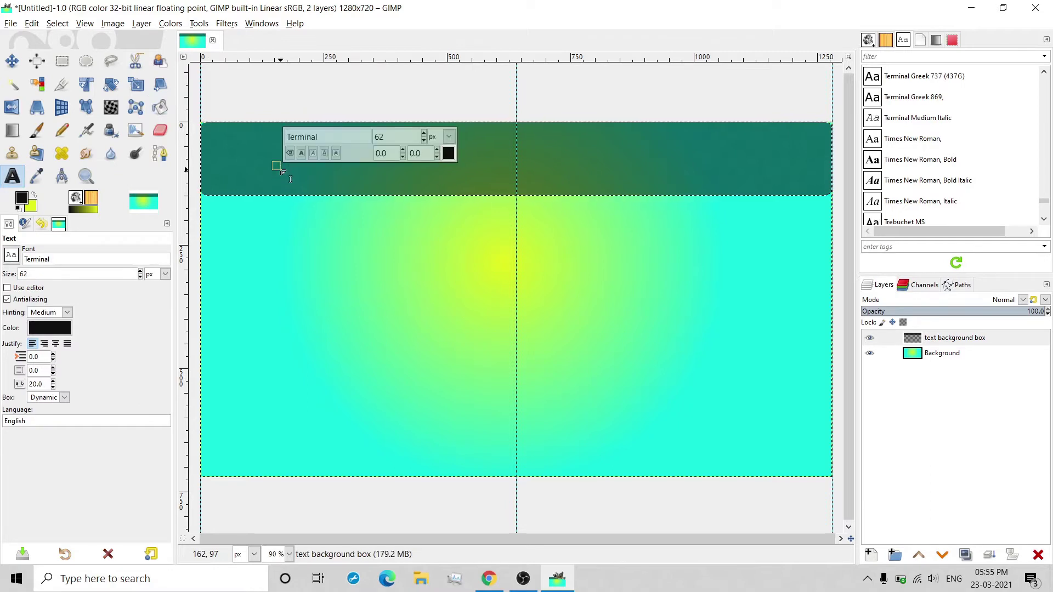
left_click(57, 23)
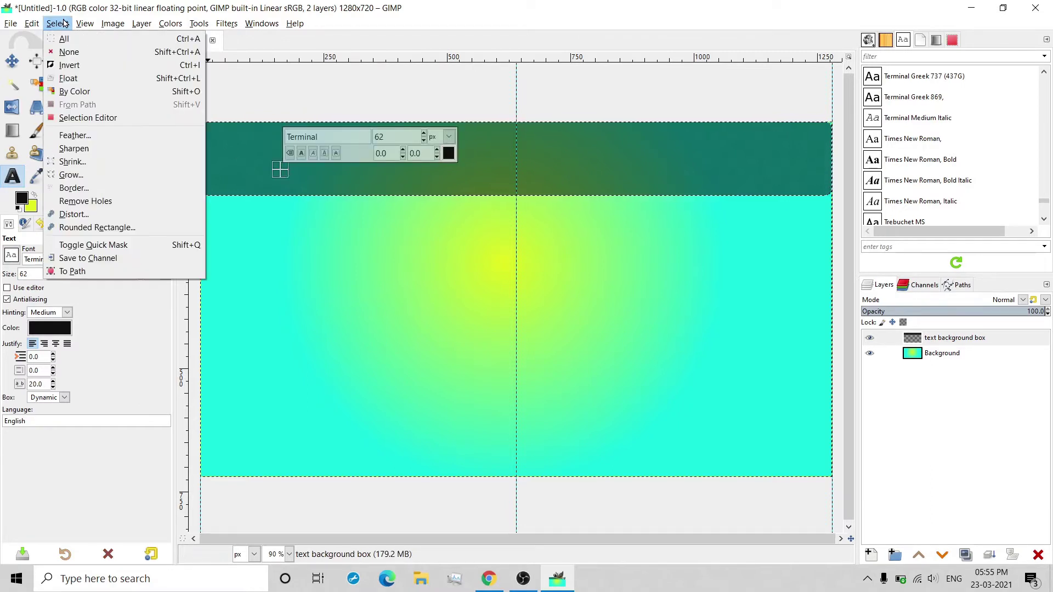
left_click(94, 57)
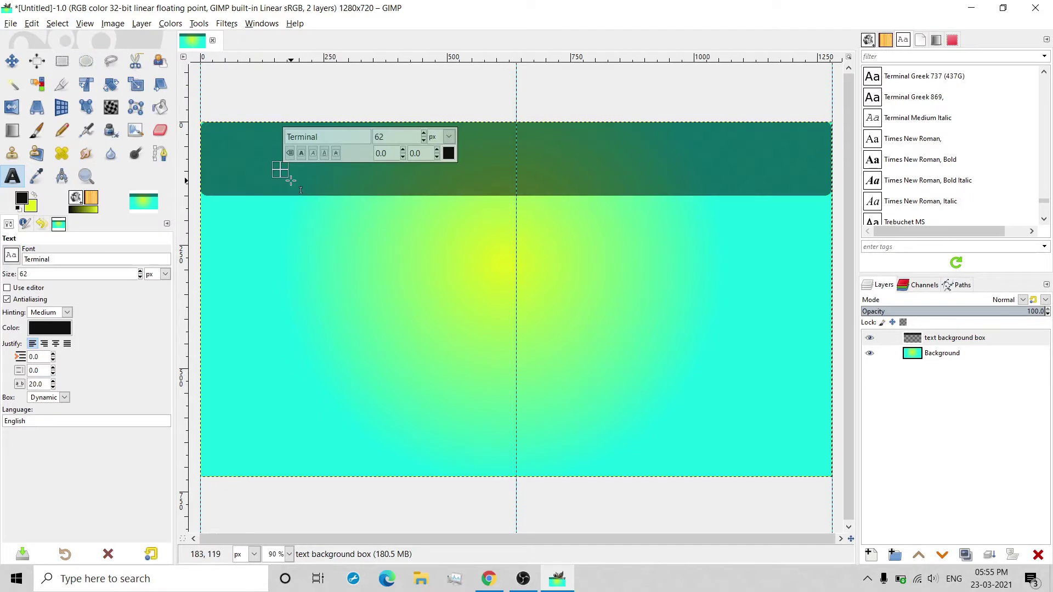
type("O")
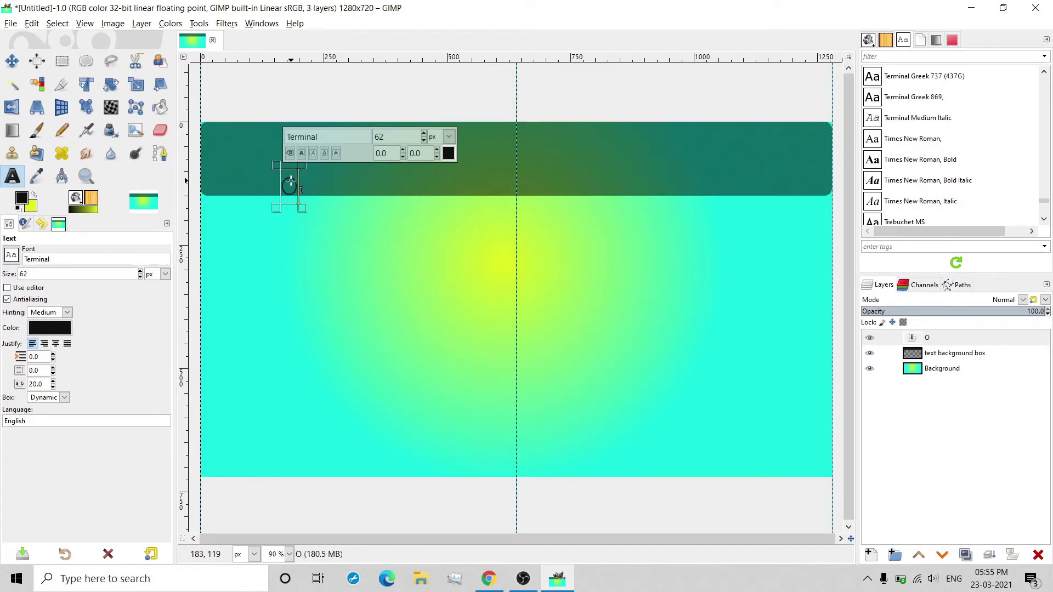
type("RIGINAL")
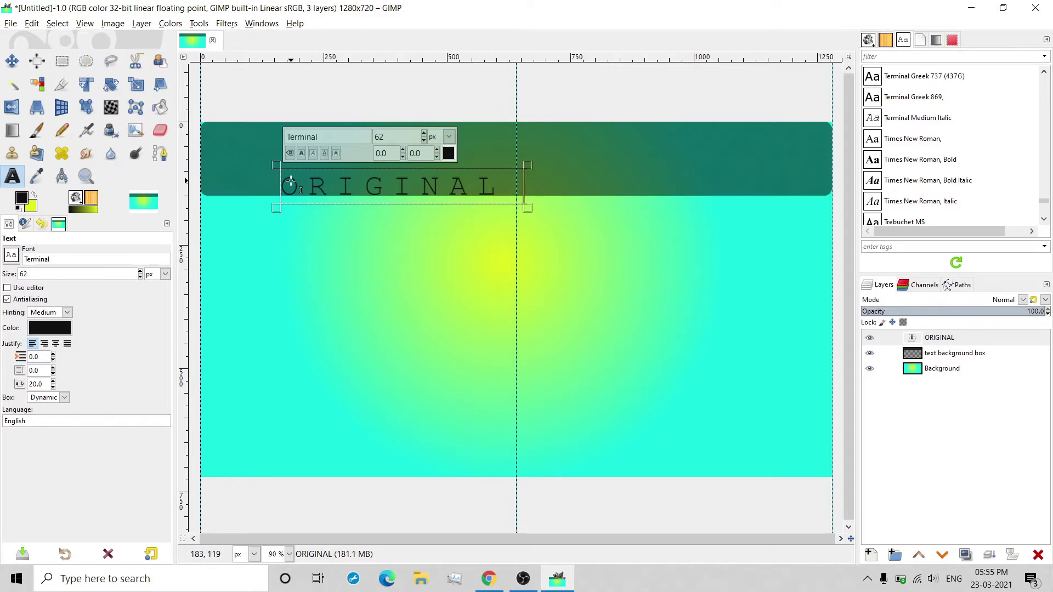
type(" :")
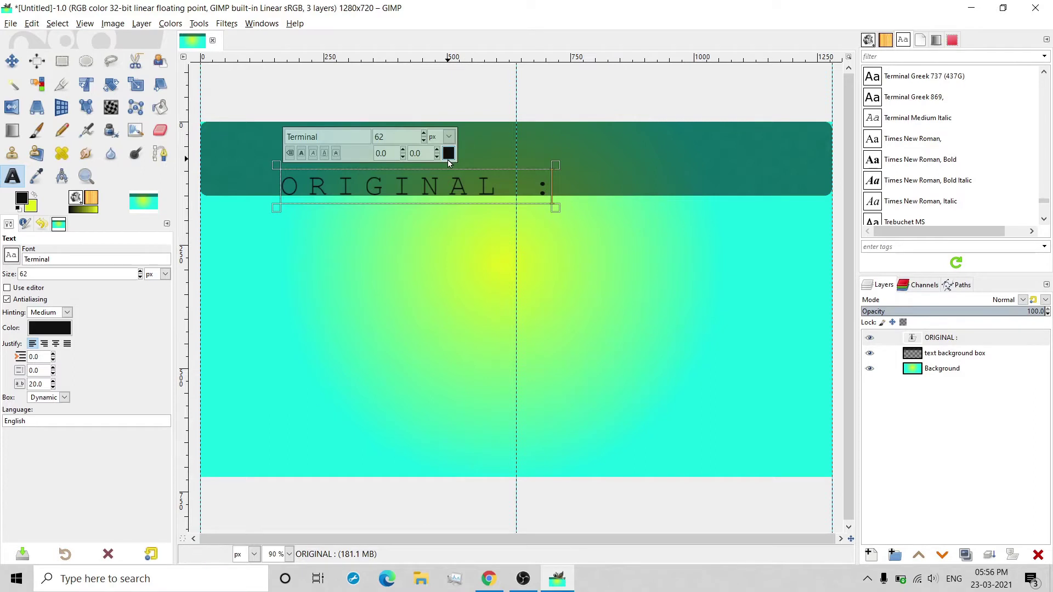
Change the color of the whole "ORIGINAL :" text to white (ffffff).
key("ctrl+a")
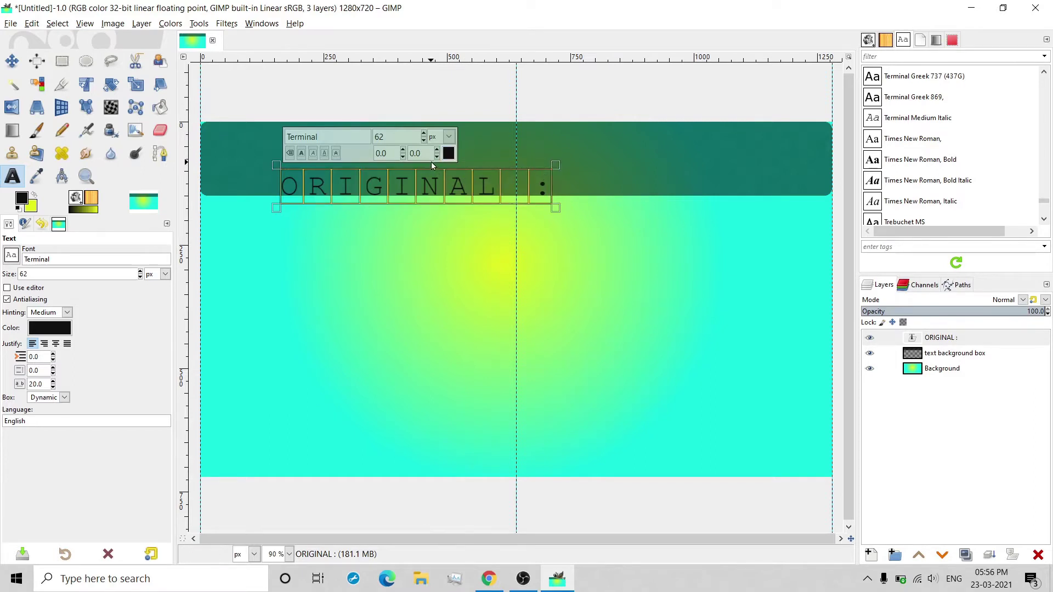
left_click(449, 153)
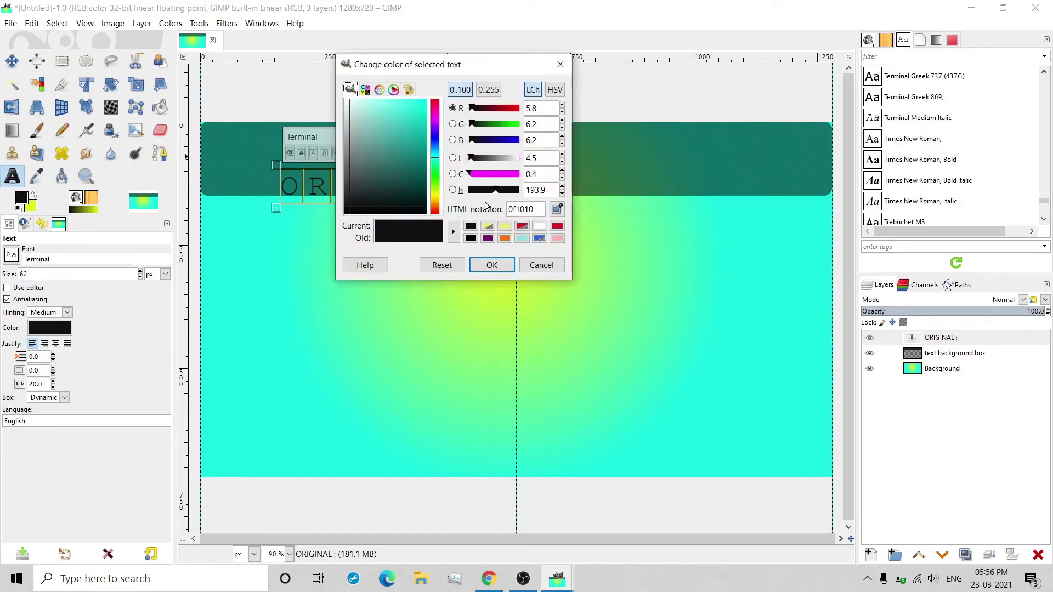
left_click(540, 226)
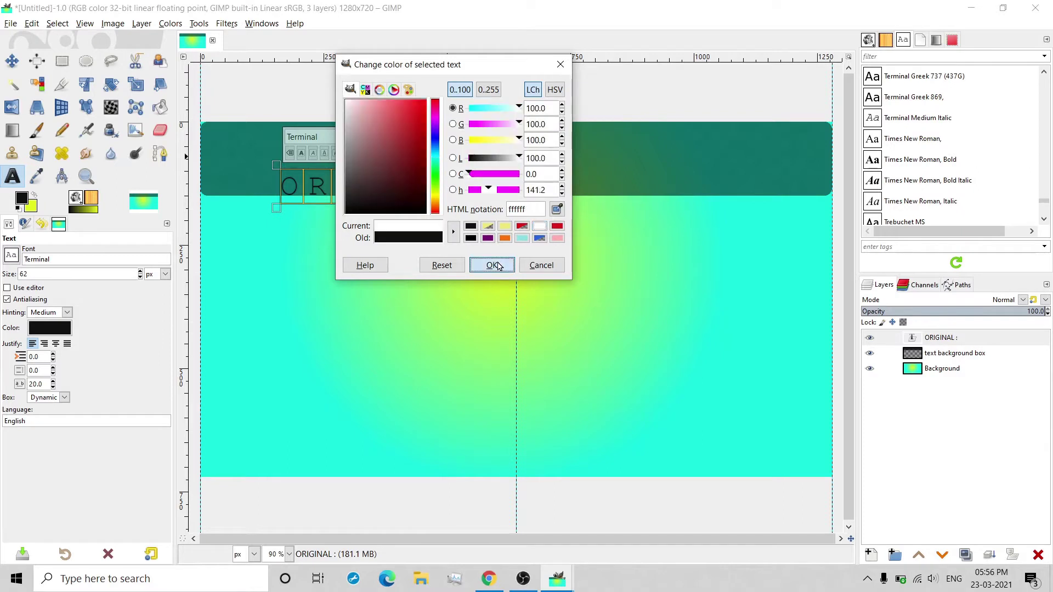
left_click(493, 266)
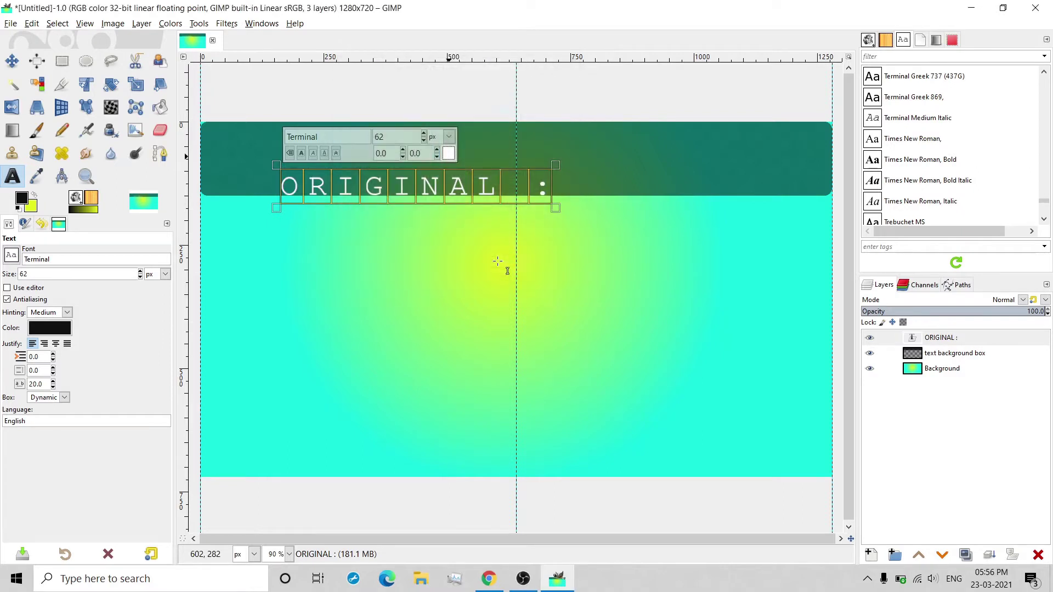
left_click(449, 154)
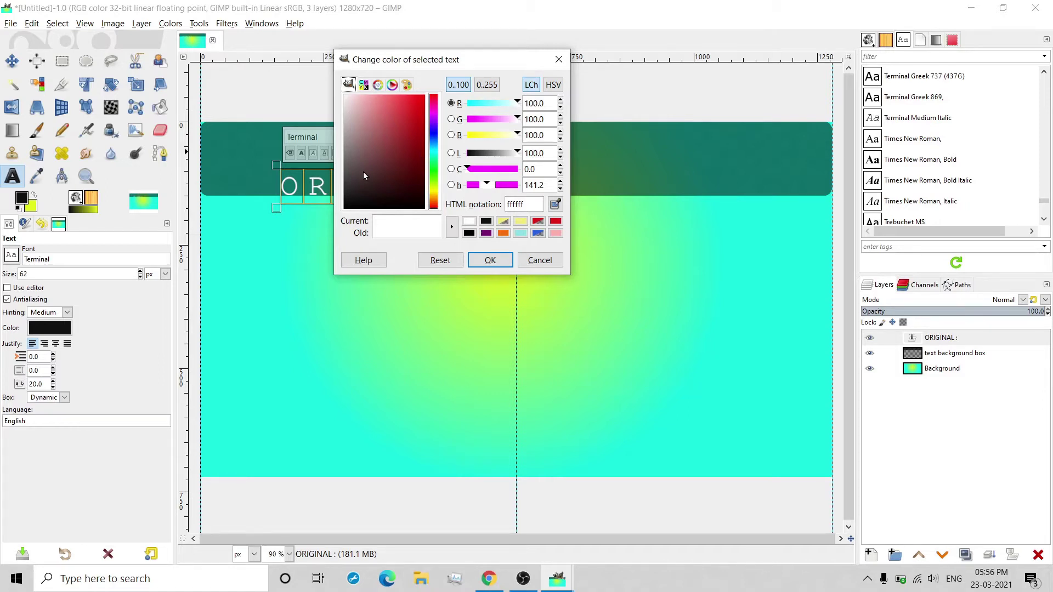
left_click(492, 261)
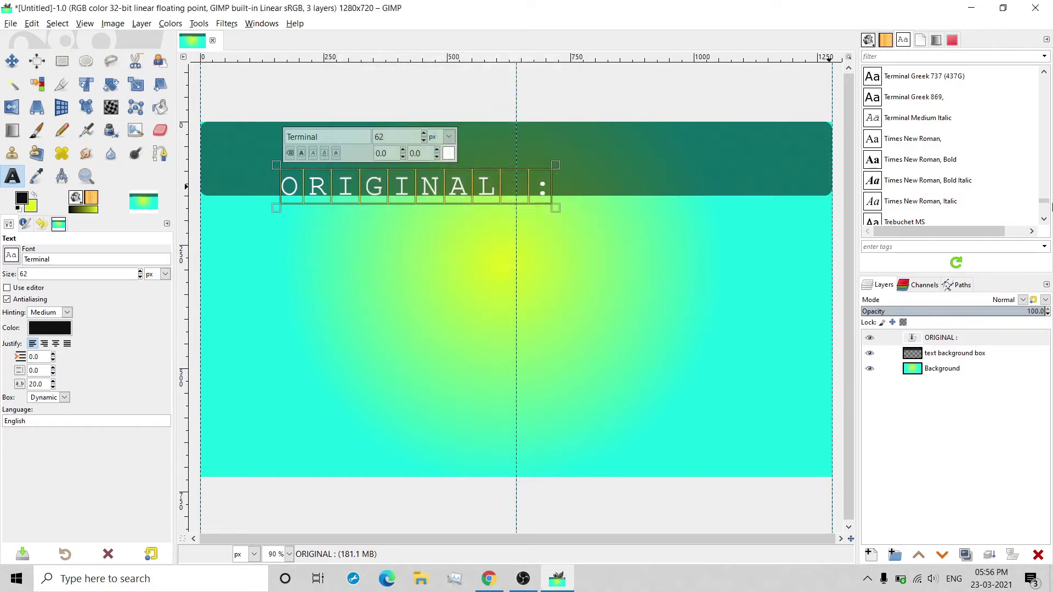
Try several fonts on the "ORIGINAL :" text and set it to Yu Gothic Bold.
scroll(1049, 203, "down", 5)
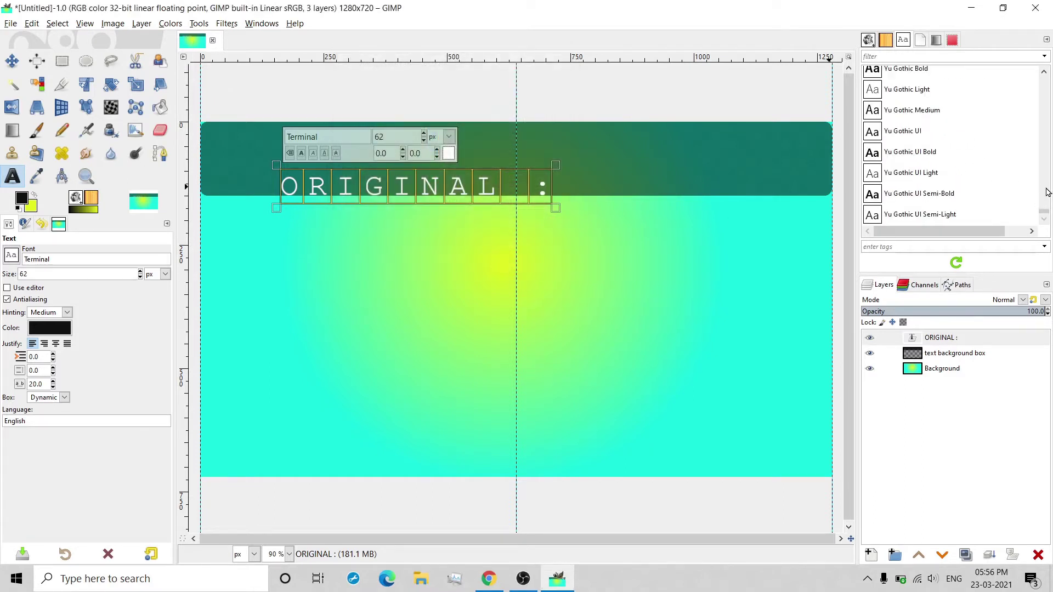
key("Left")
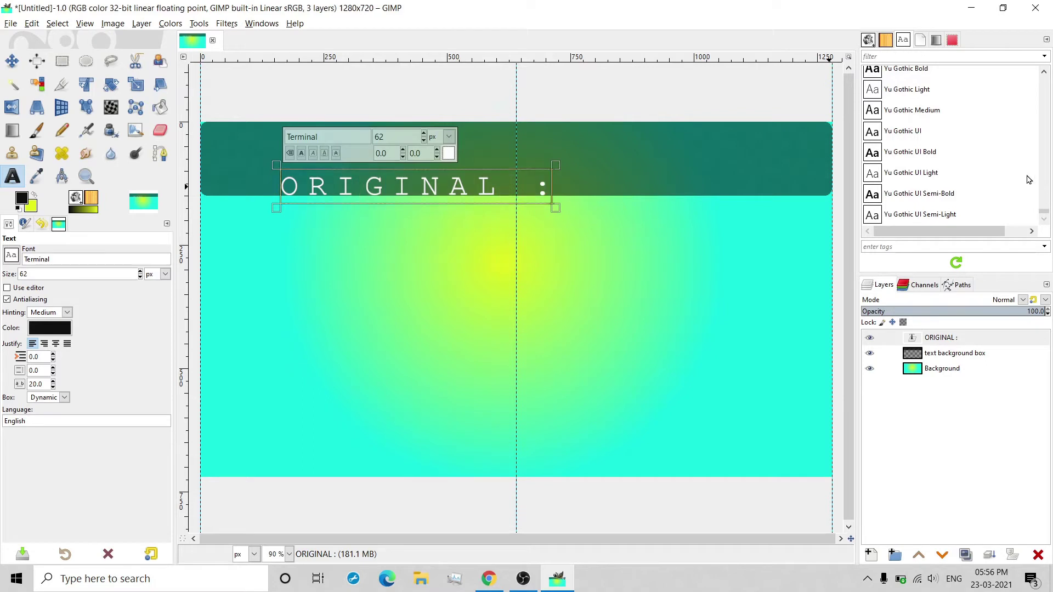
left_click(968, 181)
key("Up")
key("Up")
key("Up")
key("Up")
key("Up")
key("Up")
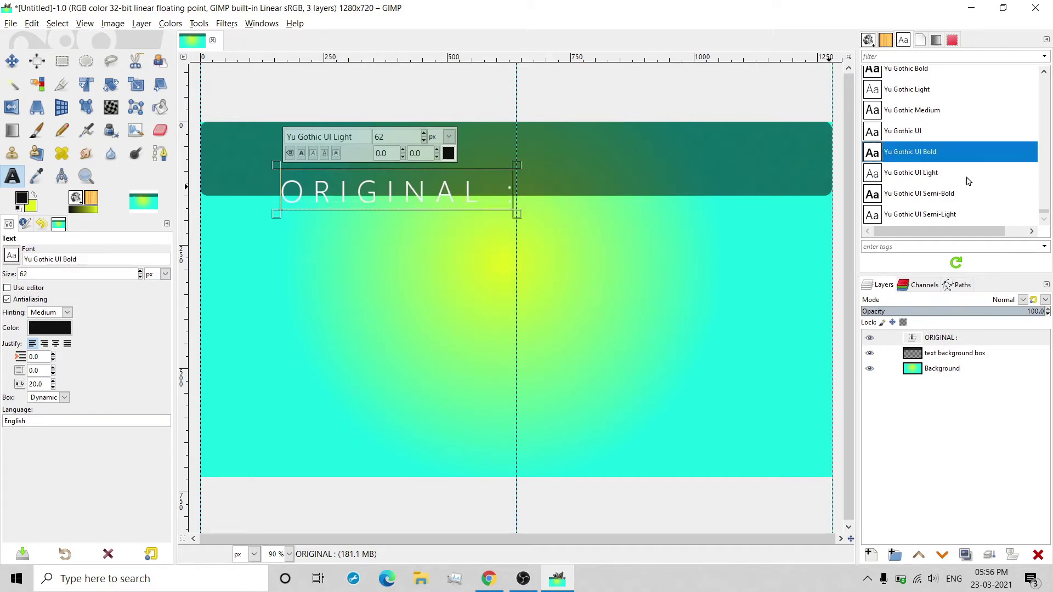
key("Up")
key("Up")
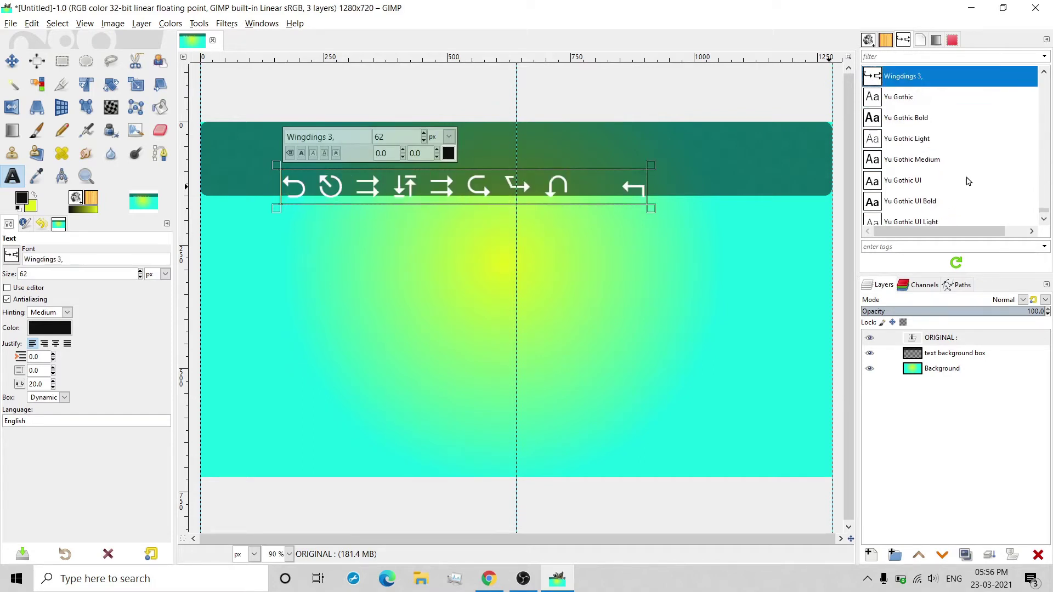
key("Down")
key("Down")
key("Down")
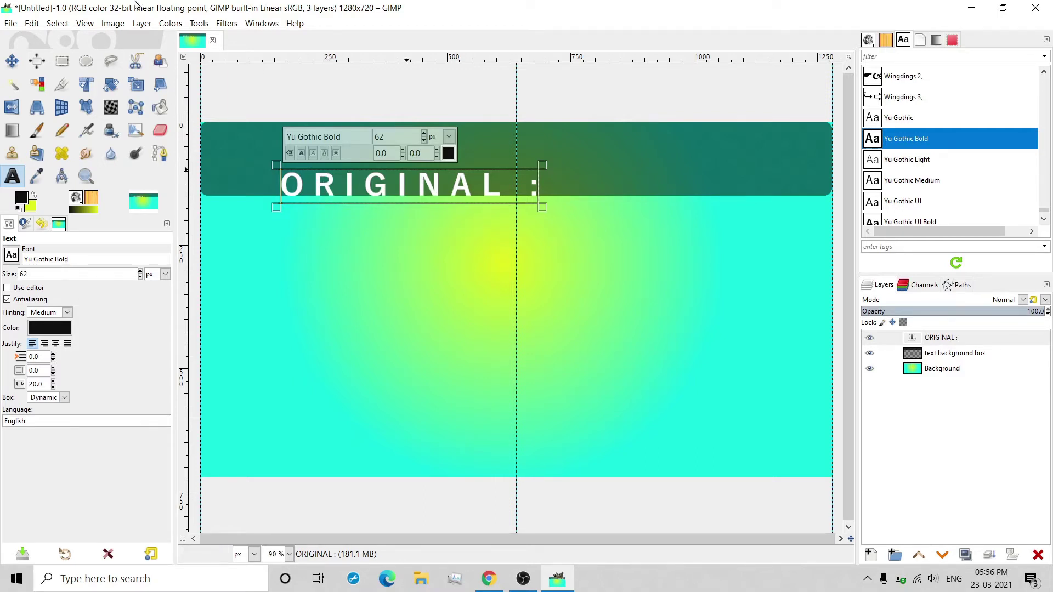
Move only the active "ORIGINAL :" text layer to the left end of the dark strip, centered vertically within it.
left_click(12, 60)
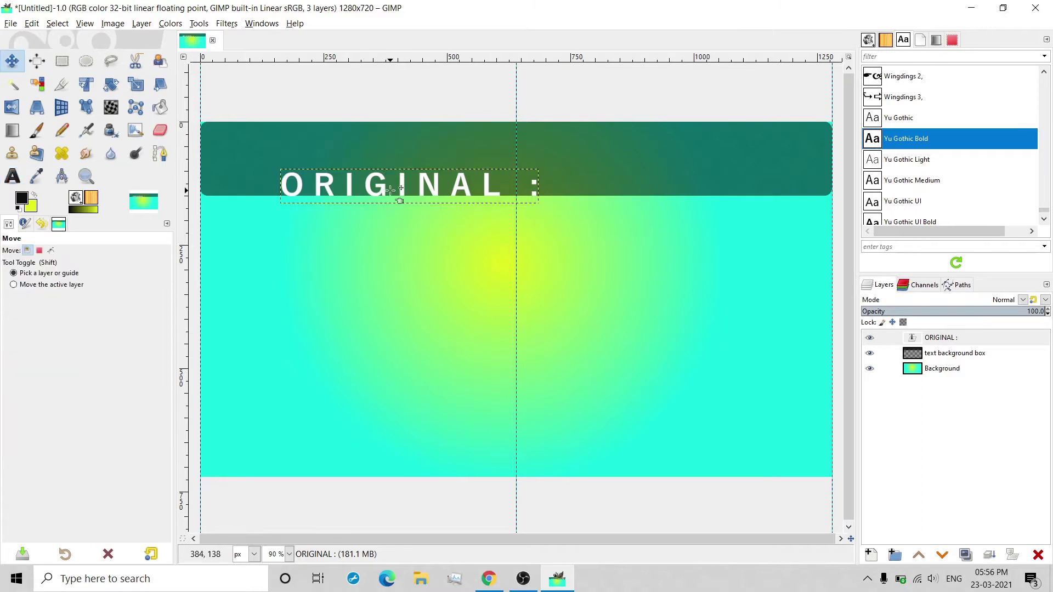
left_click_drag(390, 189, 363, 179)
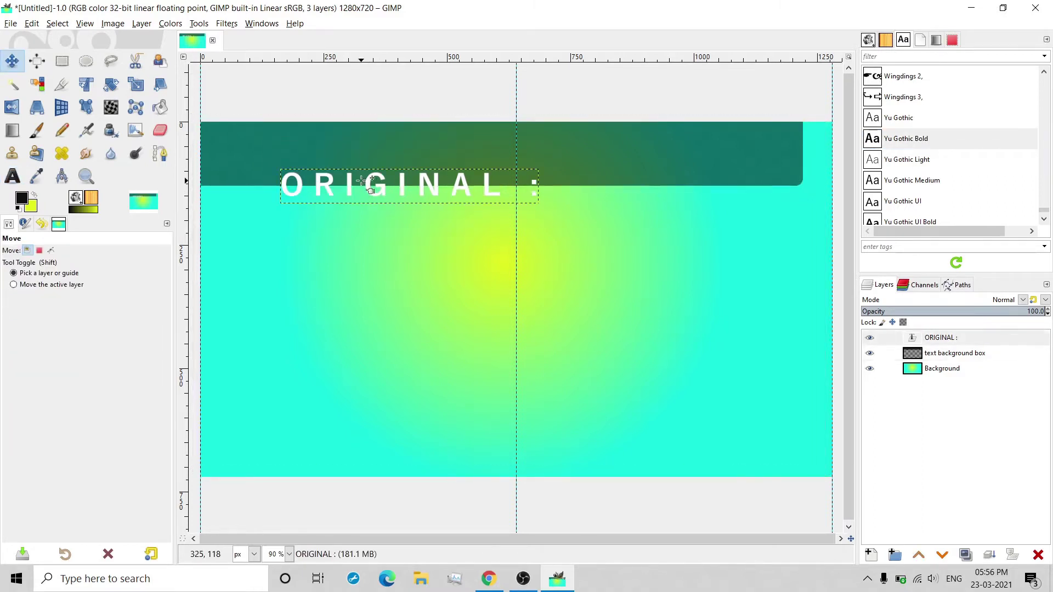
key("ctrl+z")
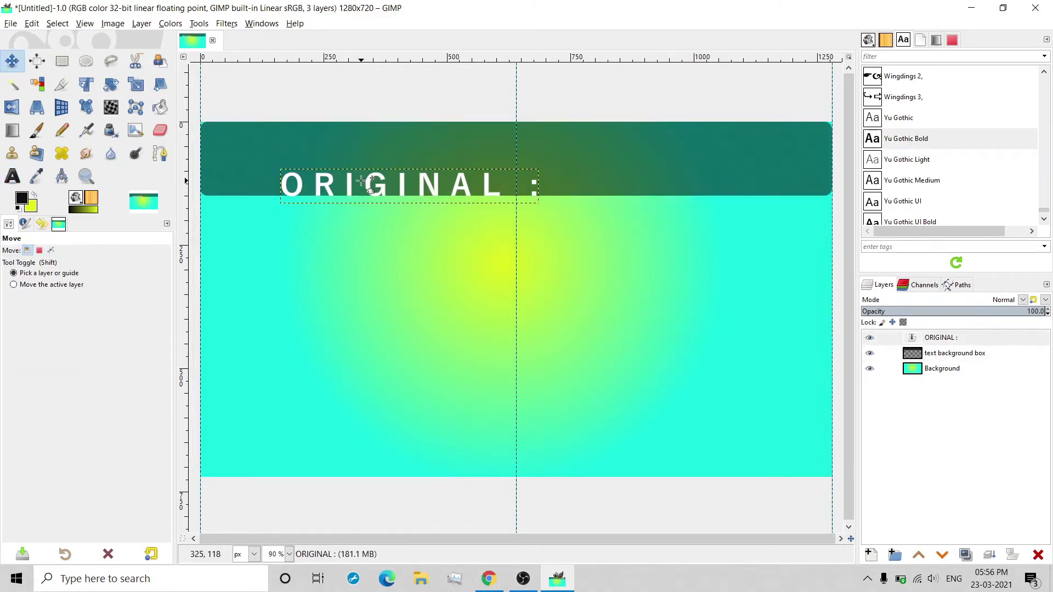
left_click(61, 288)
left_click_drag(427, 189, 361, 159)
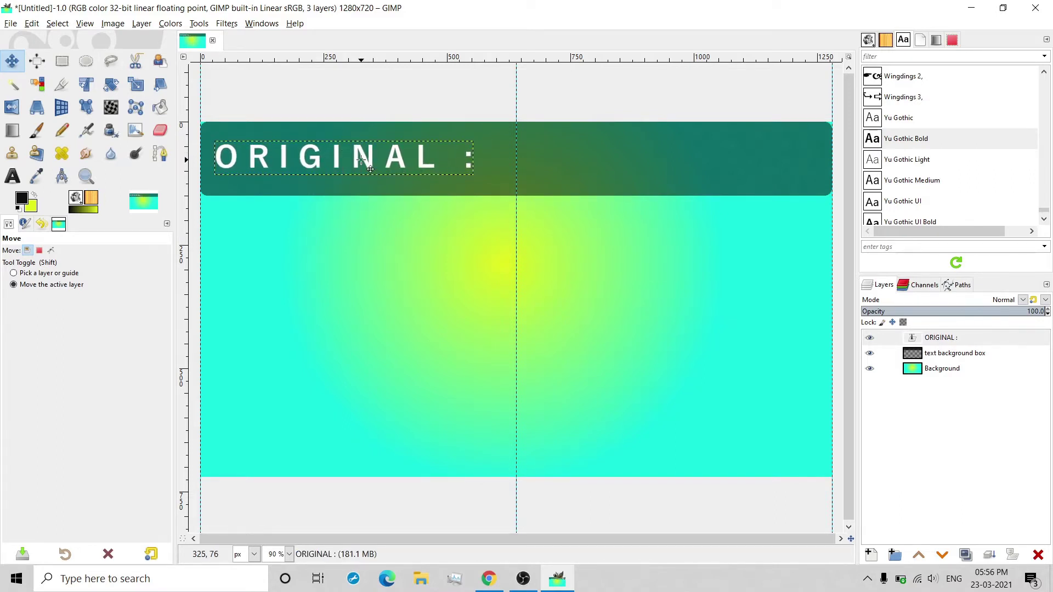
Delete the space before the colon so the heading text reads "ORIGINAL:".
key("t")
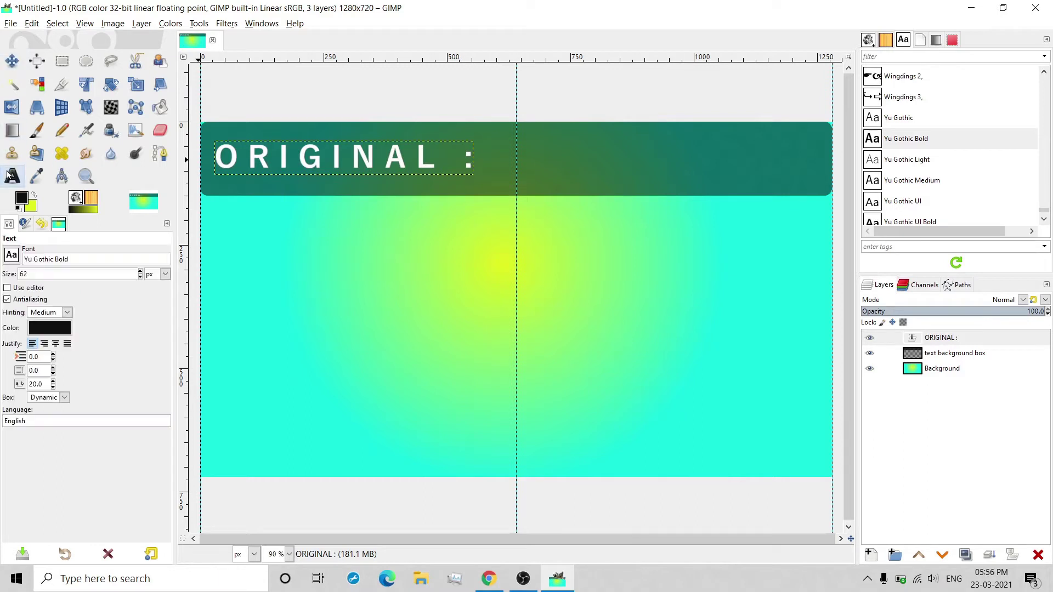
left_click(347, 162)
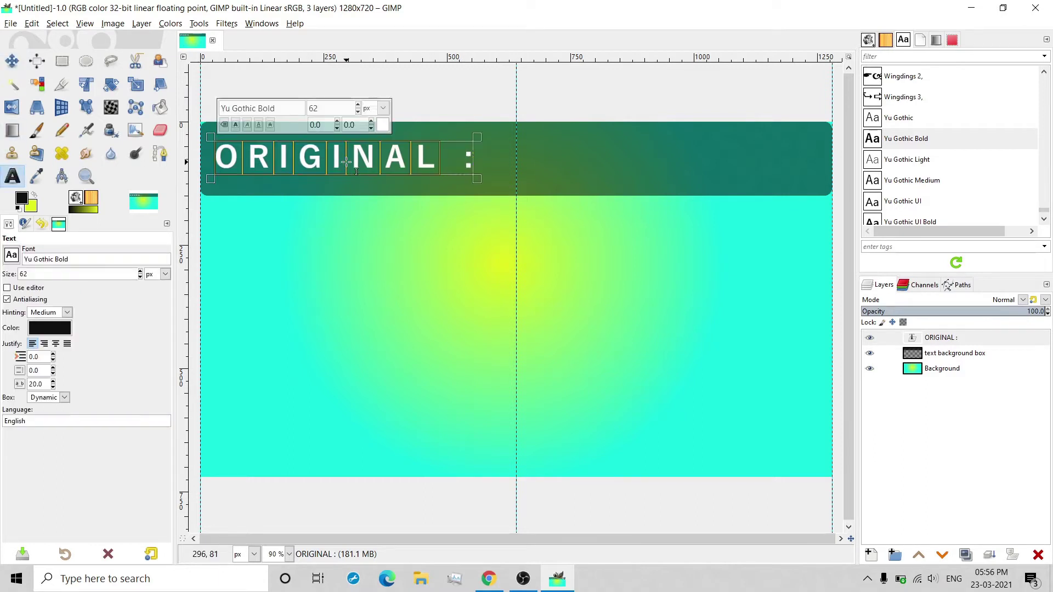
left_click(464, 164)
key("BackSpace")
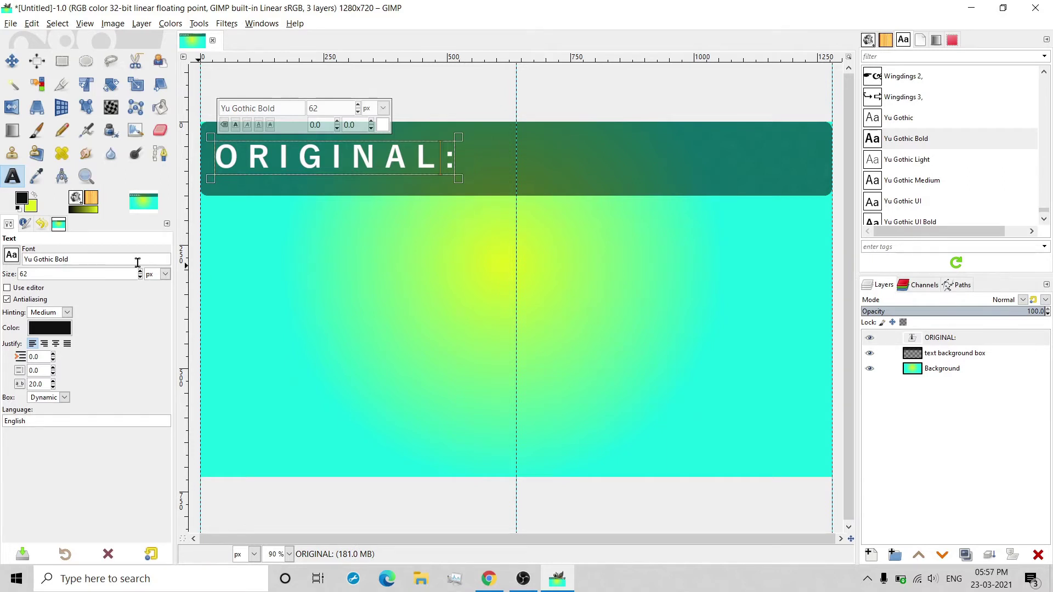
Add a second text layer reading "MY EDITION :" on the right half of the dark strip.
left_click(585, 162)
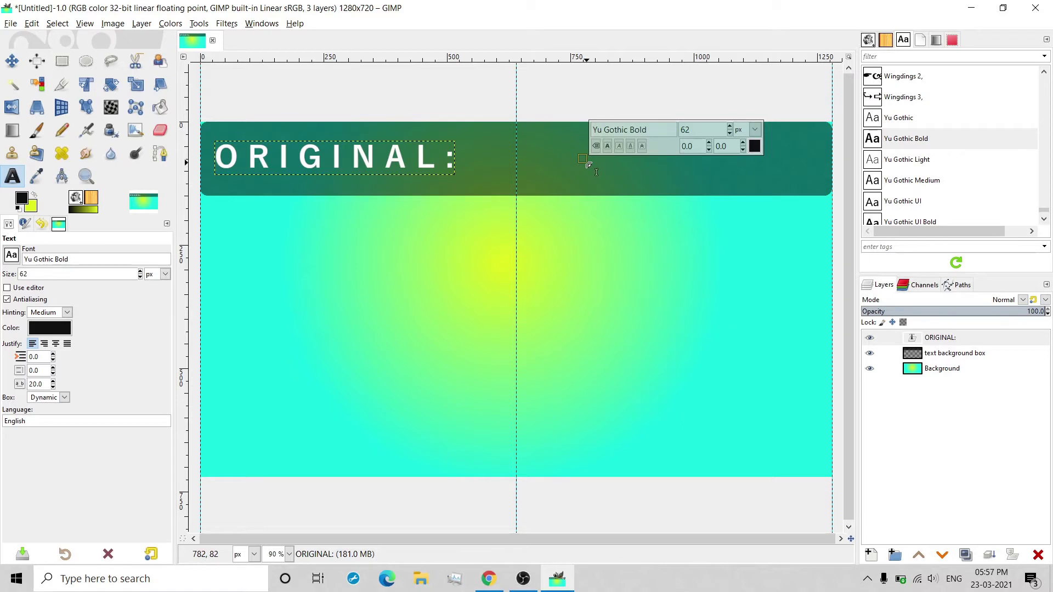
type("M")
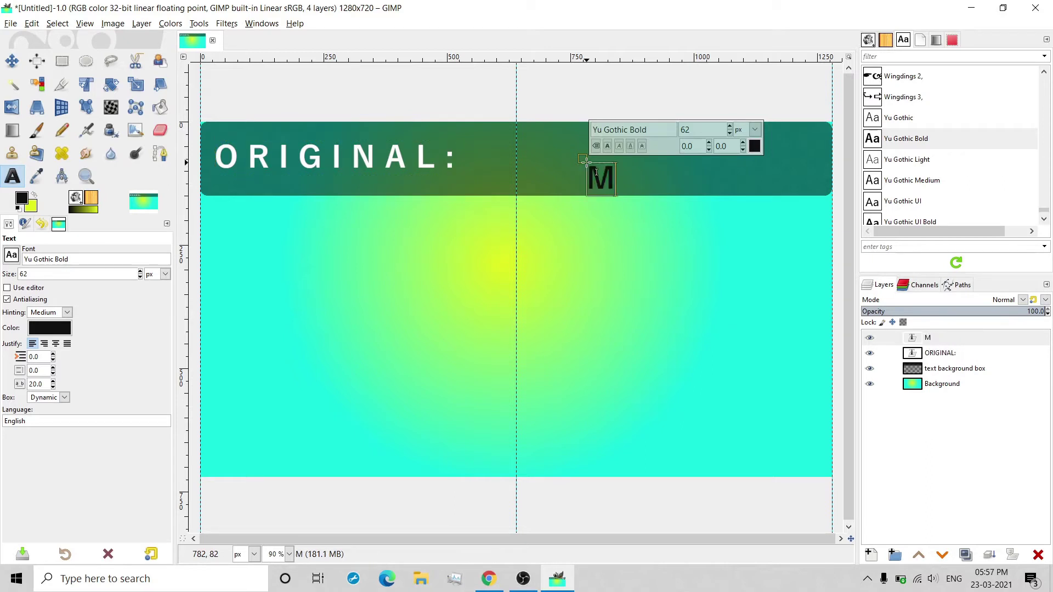
type("Y E")
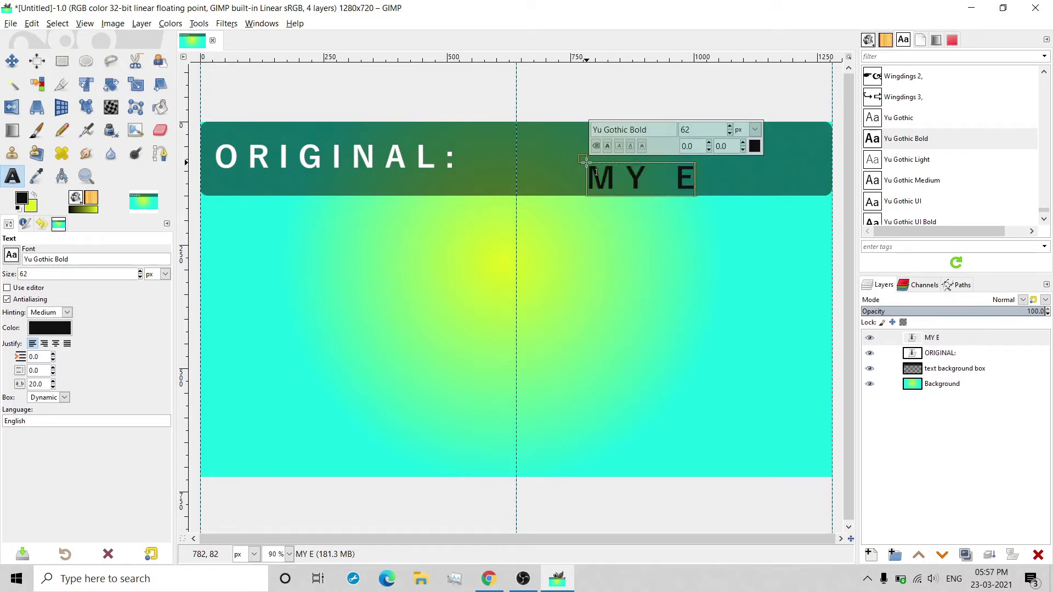
type("DITION")
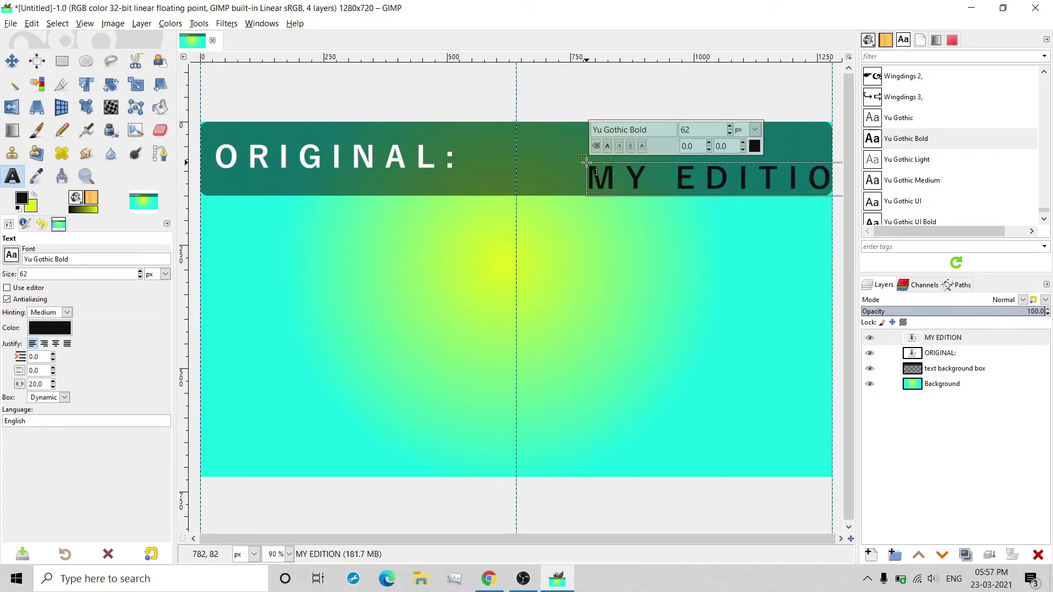
type(" :")
Recolor the whole "MY EDITION :" text white (ffffff), using the Yu Gothic Bold font.
key("ctrl+a")
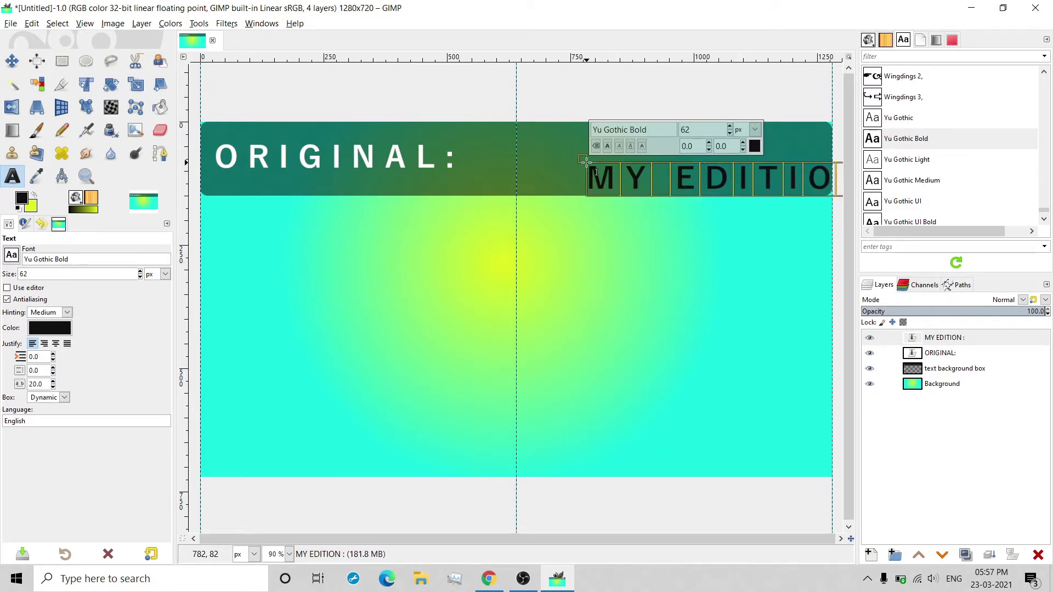
left_click(754, 145)
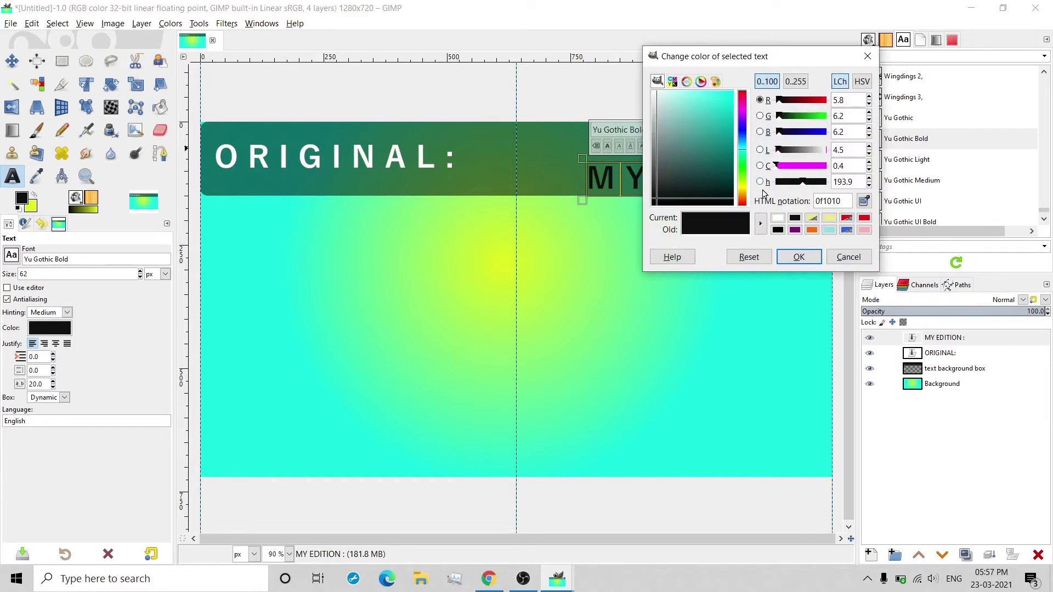
left_click(778, 218)
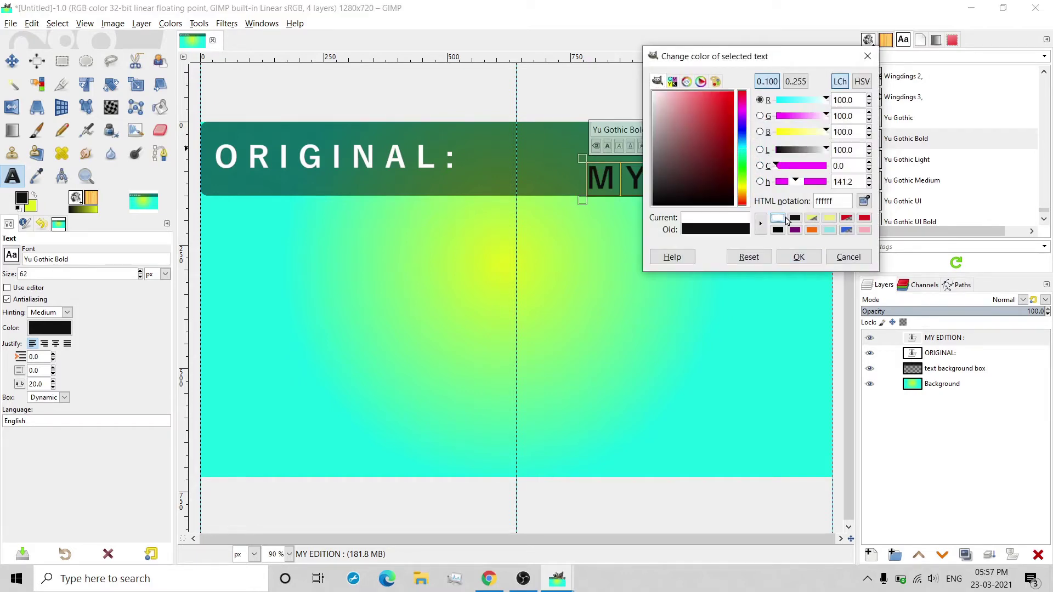
left_click(798, 257)
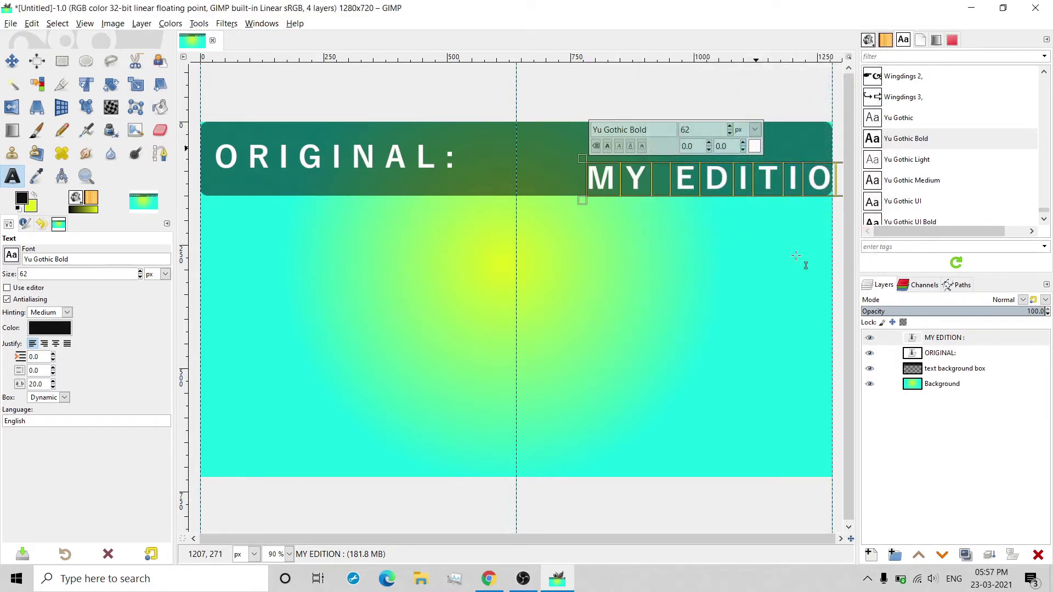
left_click(931, 141)
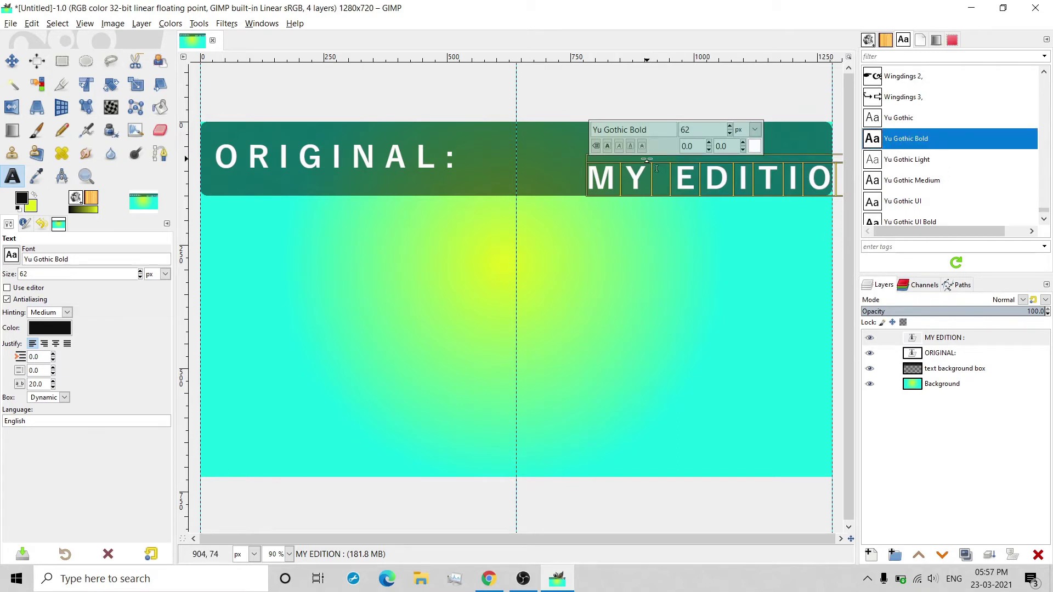
Set the kerning of the "MY EDITION :" text to -6.0 and move its layer between the center guide and the strip's right end.
left_click(743, 149)
left_click(744, 150)
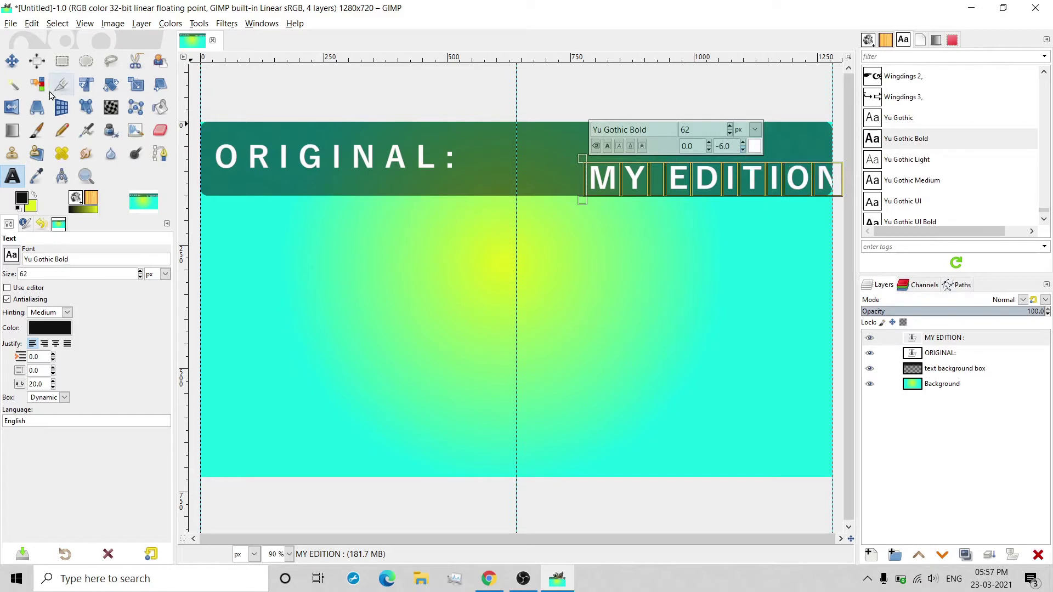
left_click(11, 61)
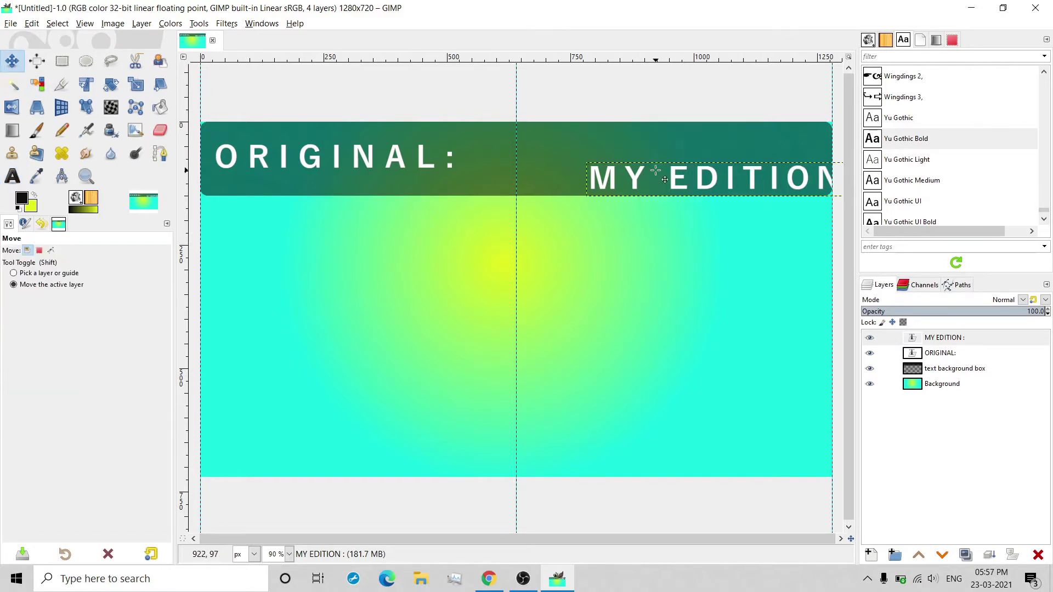
left_click_drag(713, 180, 660, 157)
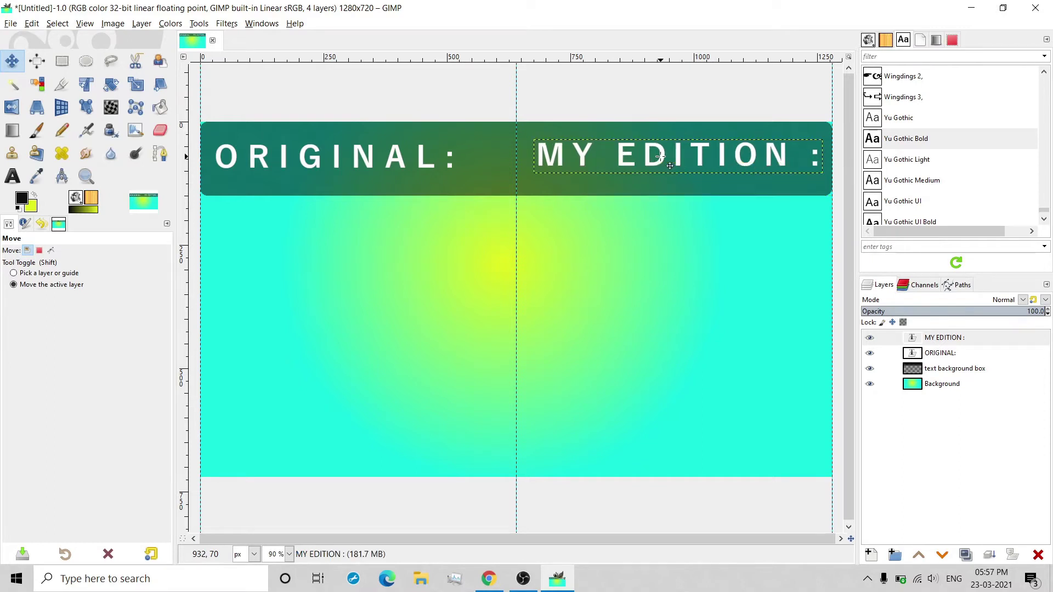
Open pic 1.png and pic 2.png from the Desktop together as new layers in the template.
left_click(57, 24)
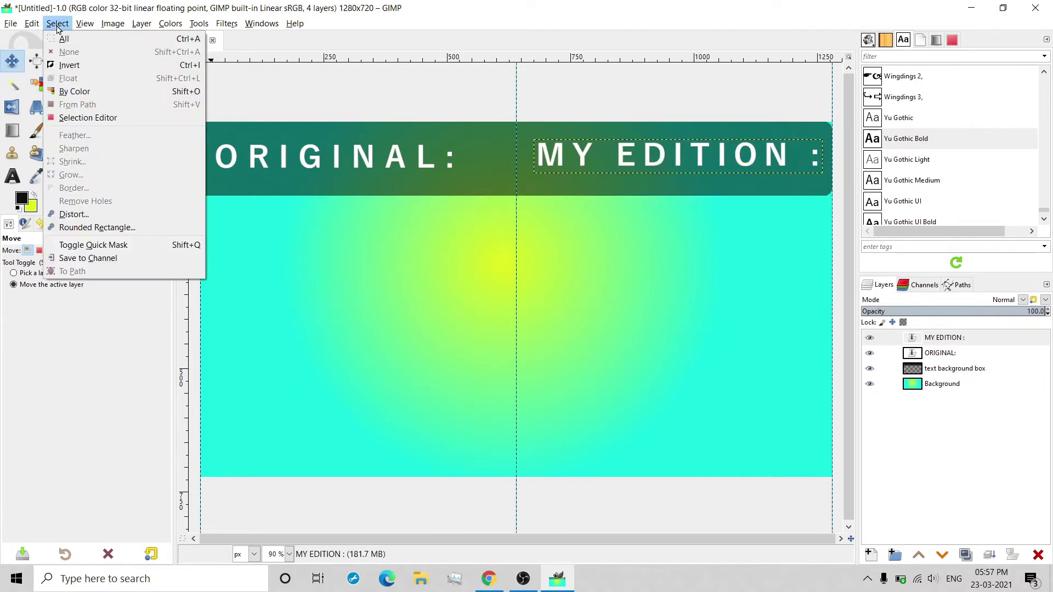
left_click(250, 73)
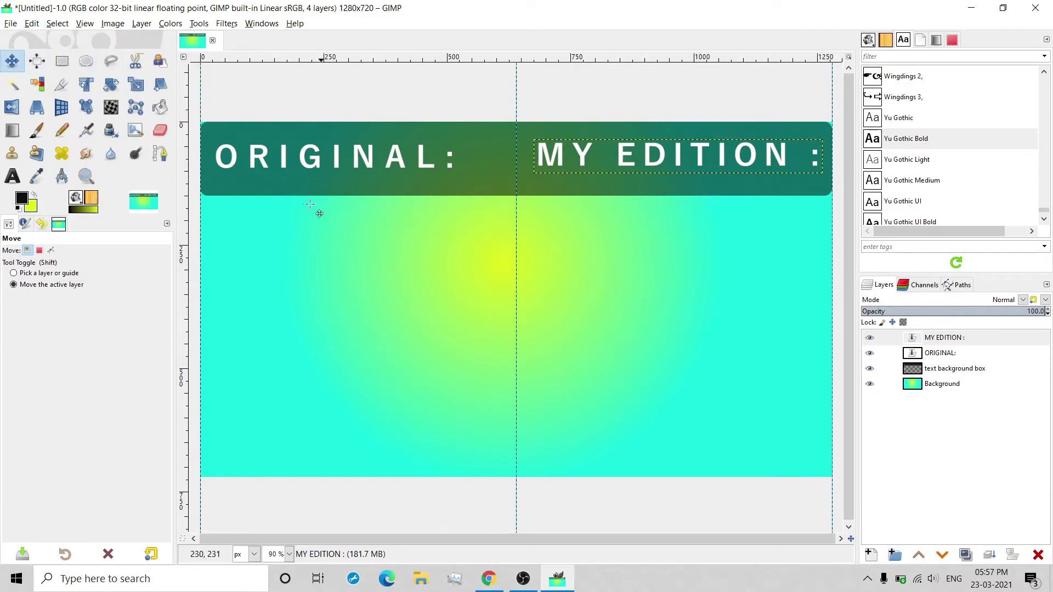
right_click(354, 114)
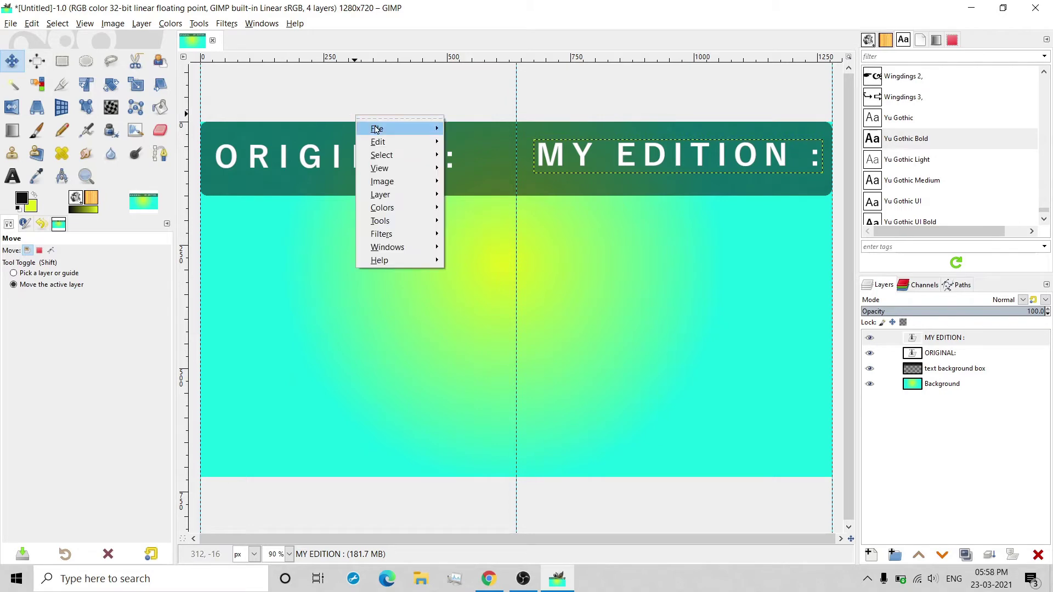
mouse_move(377, 128)
left_click(491, 173)
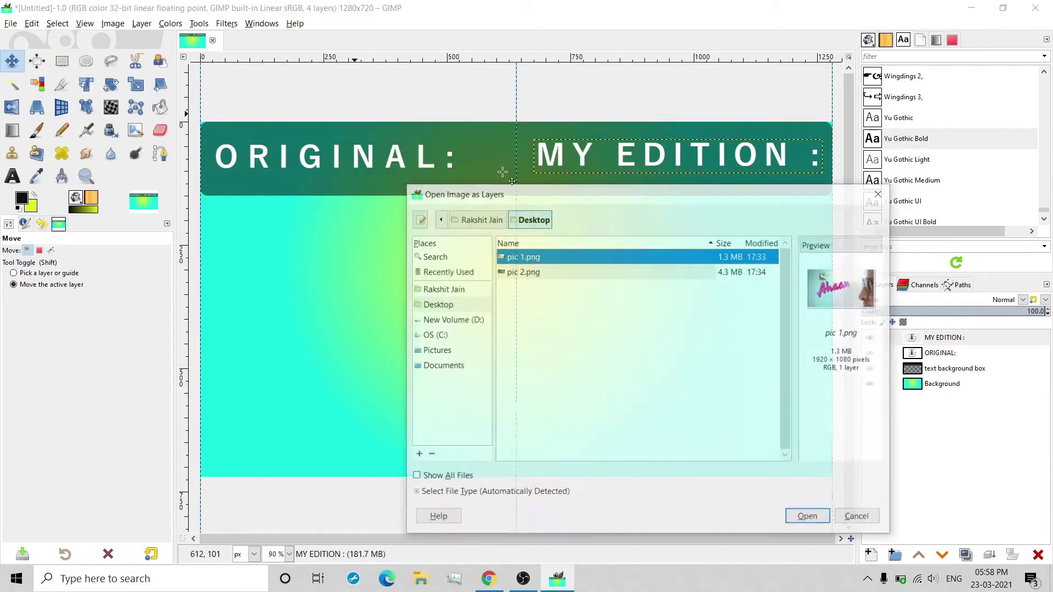
left_click(527, 271, "shift")
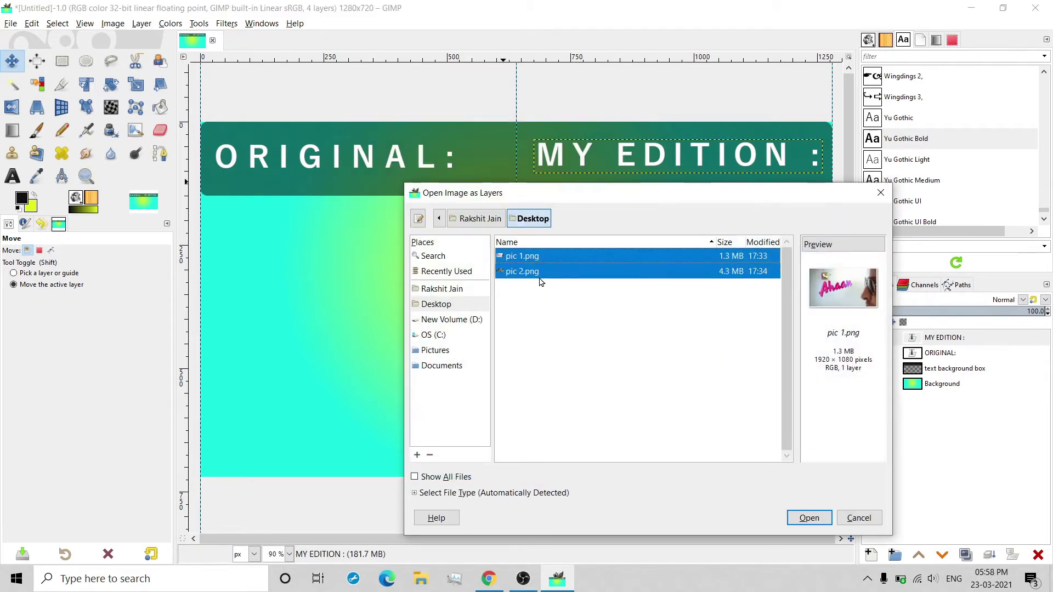
left_click(806, 519)
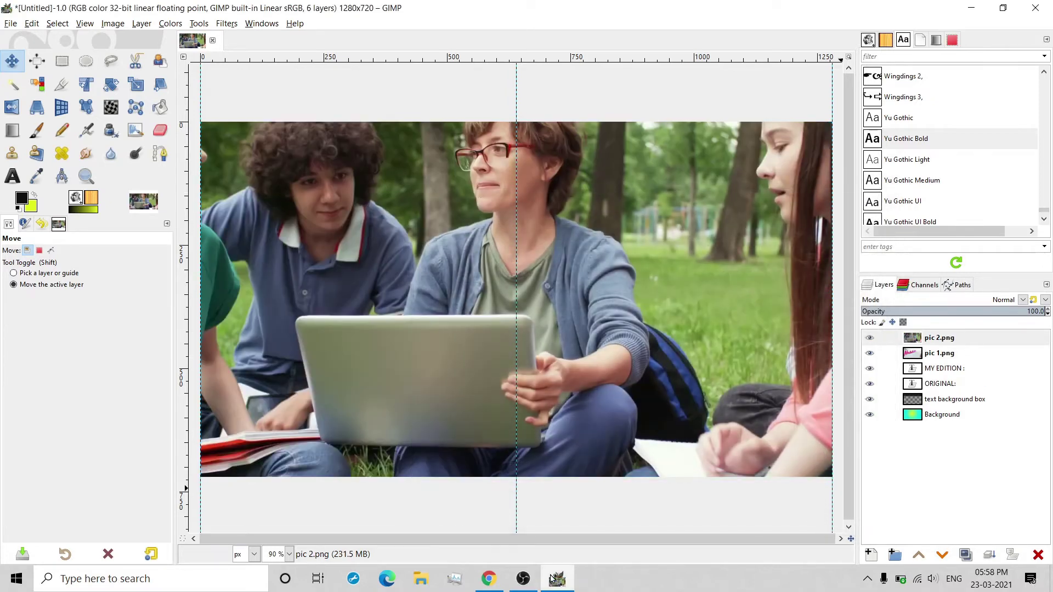
Scale the pic 1.png layer to 1280 × 720 px and hide the pic 2.png layer above it.
left_click(953, 356)
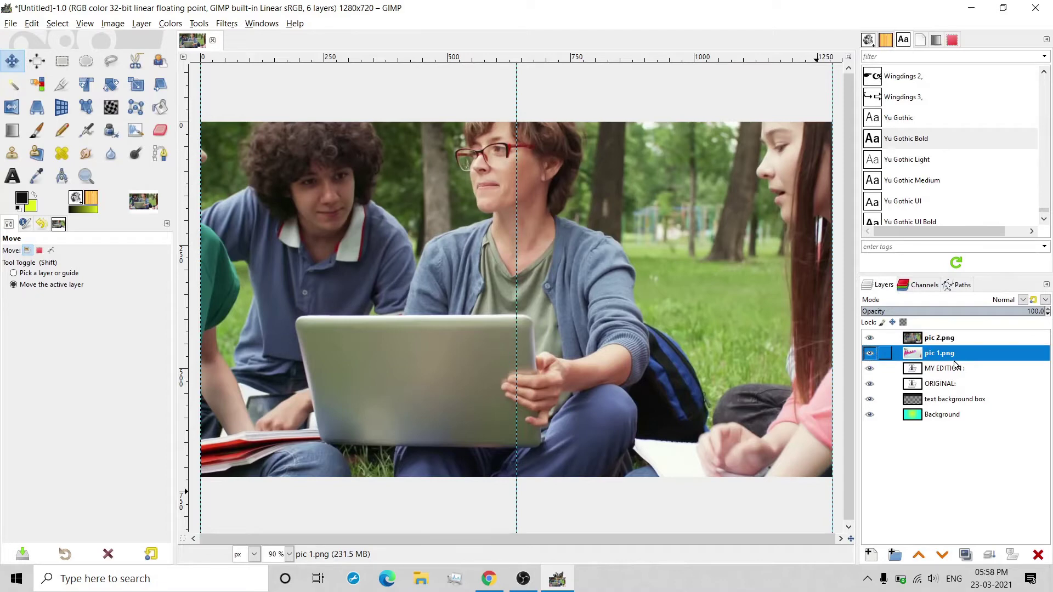
left_click(145, 24)
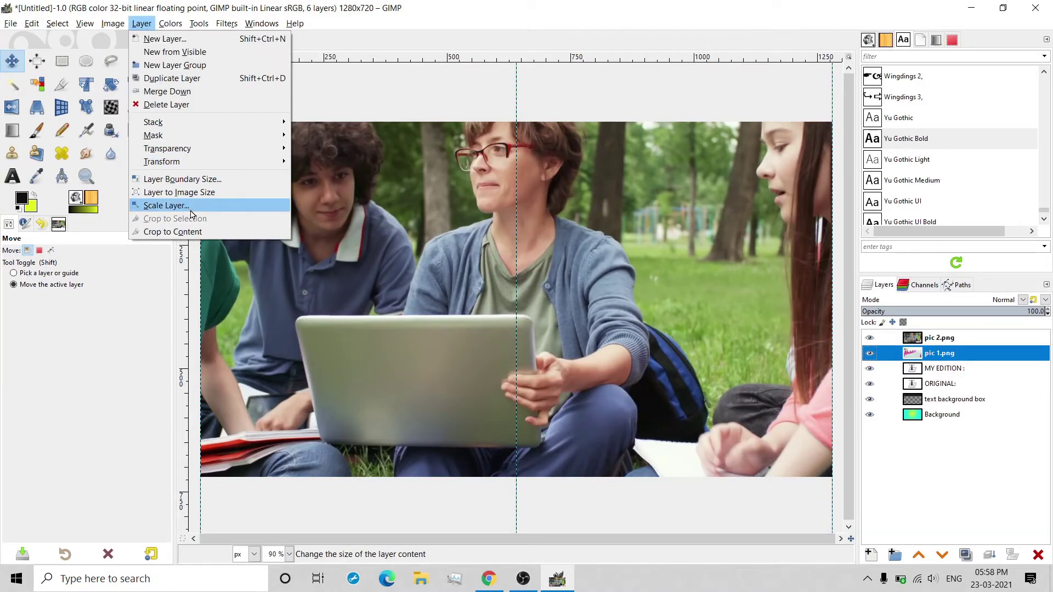
left_click(164, 206)
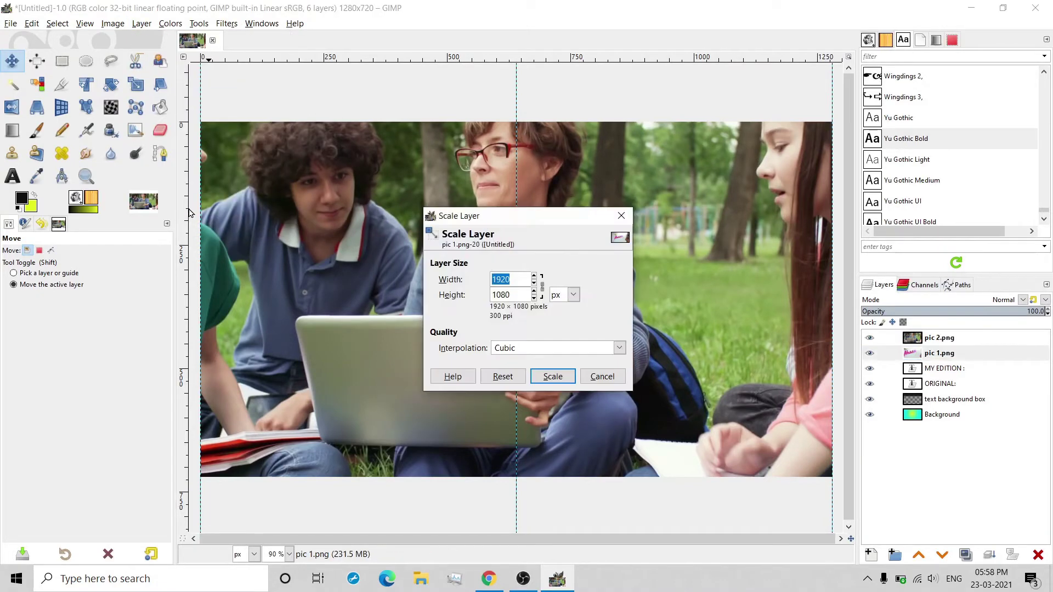
type("1280")
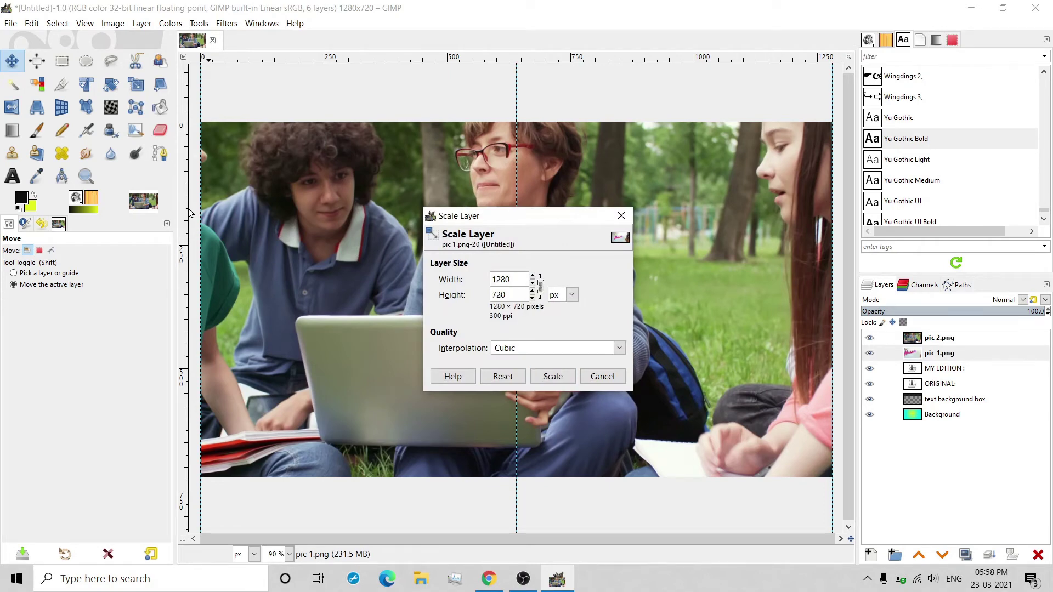
left_click(552, 376)
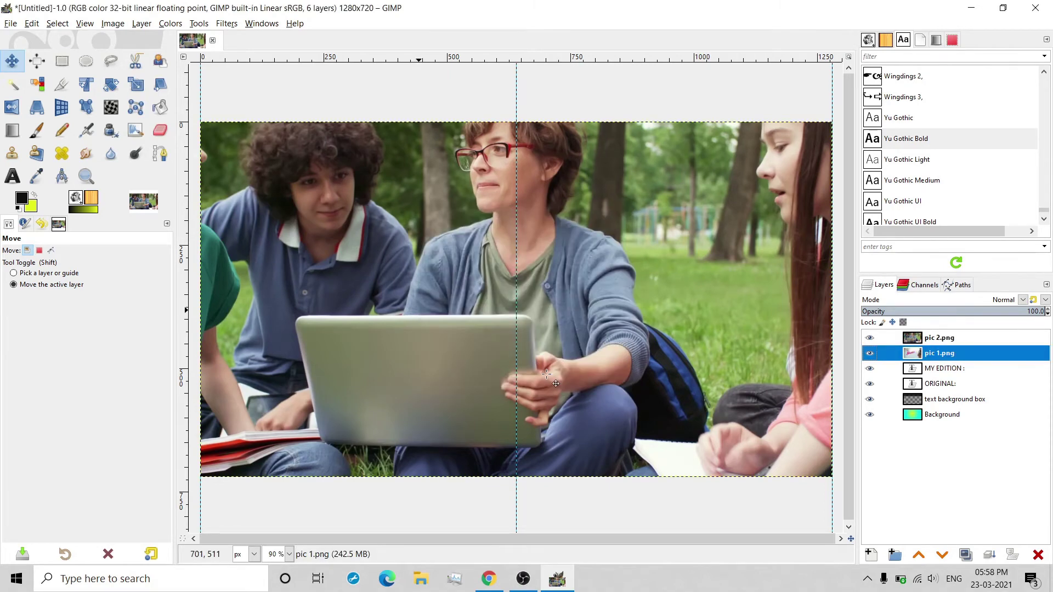
left_click(871, 338)
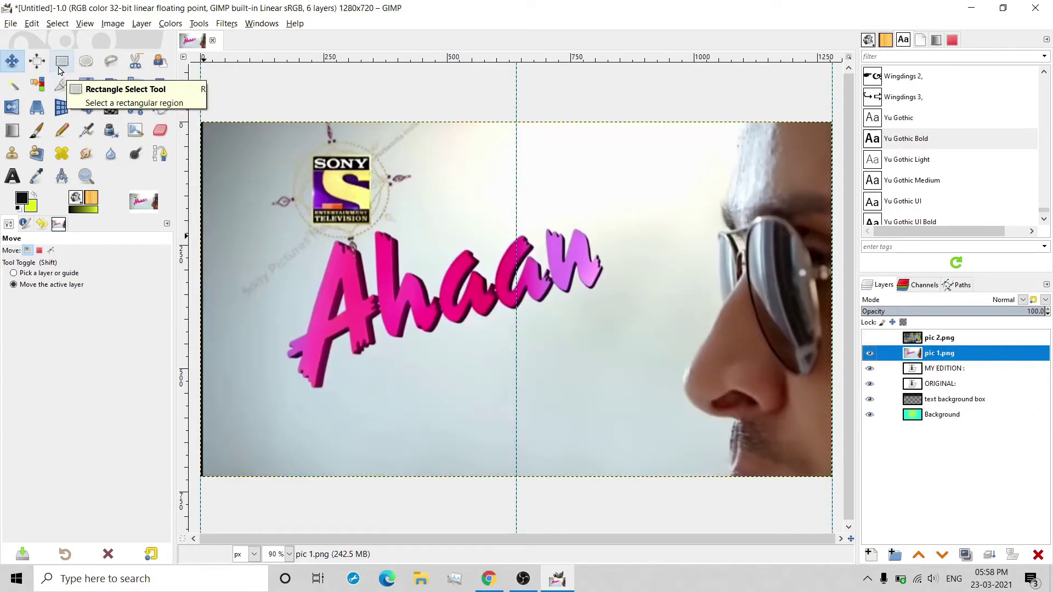
Crop only the pic 1.png layer to its pink lettering, about 653 × 345 px, and move it to the canvas's left edge beneath "ORIGINAL:".
left_click(61, 84)
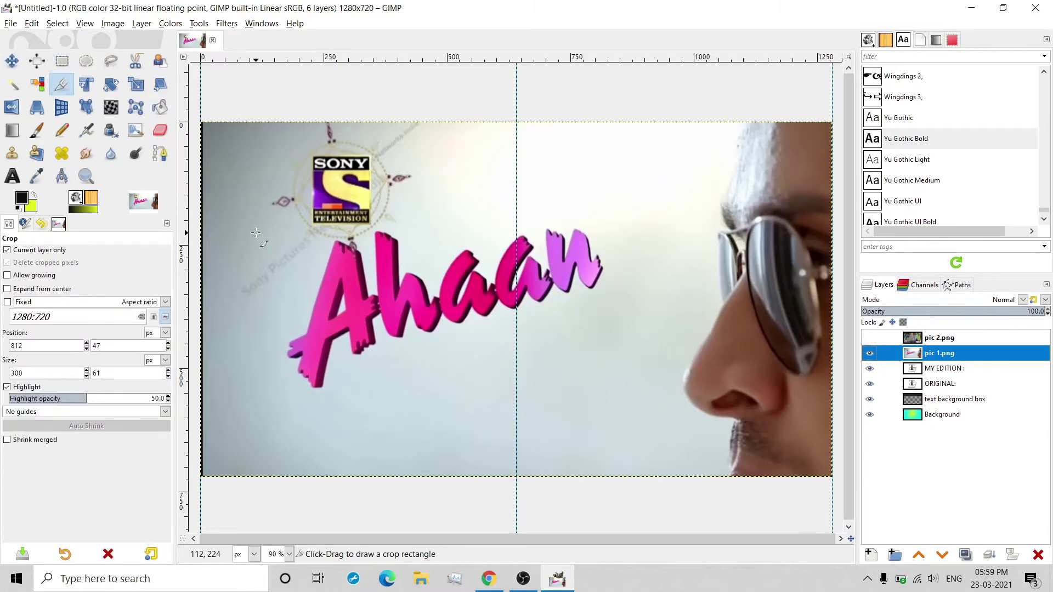
mouse_move(261, 242)
left_mouse_down()
mouse_move(612, 264)
mouse_move(636, 307)
mouse_move(643, 391)
left_mouse_up()
left_click_drag(435, 254, 438, 245)
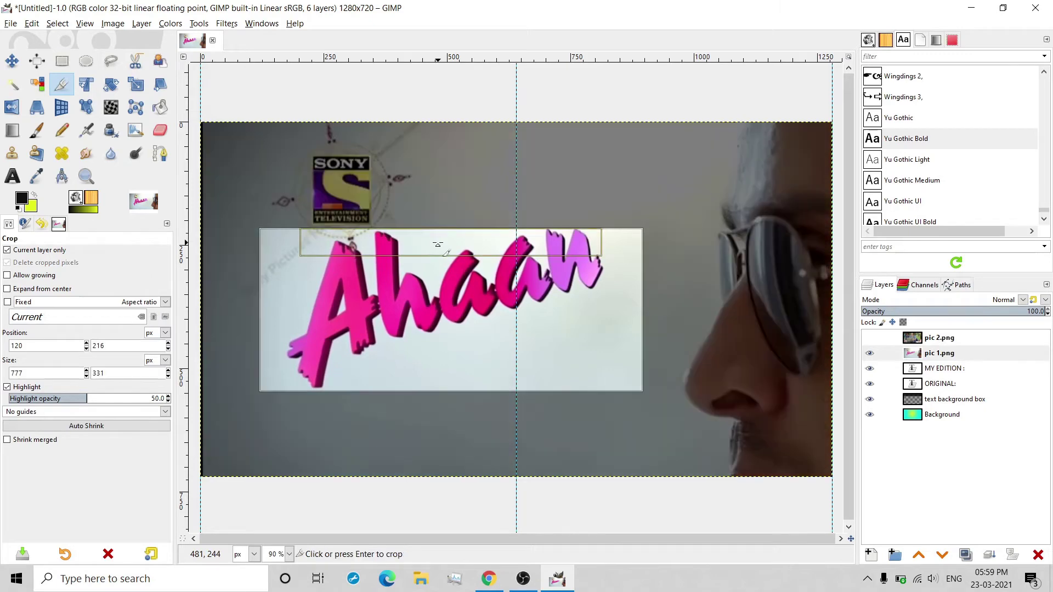
left_click_drag(628, 299, 593, 300)
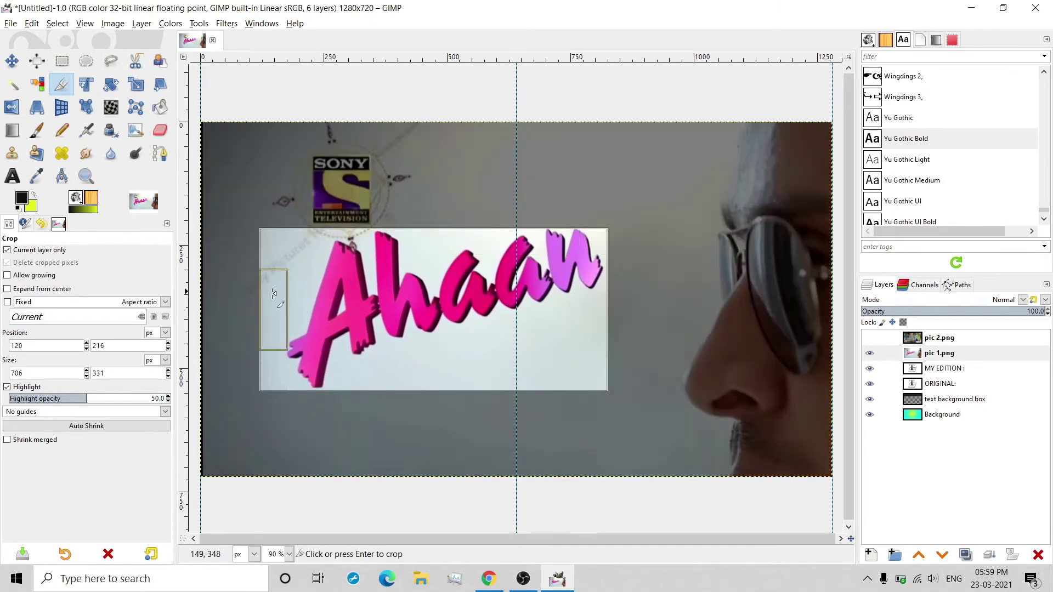
left_click_drag(268, 289, 316, 287)
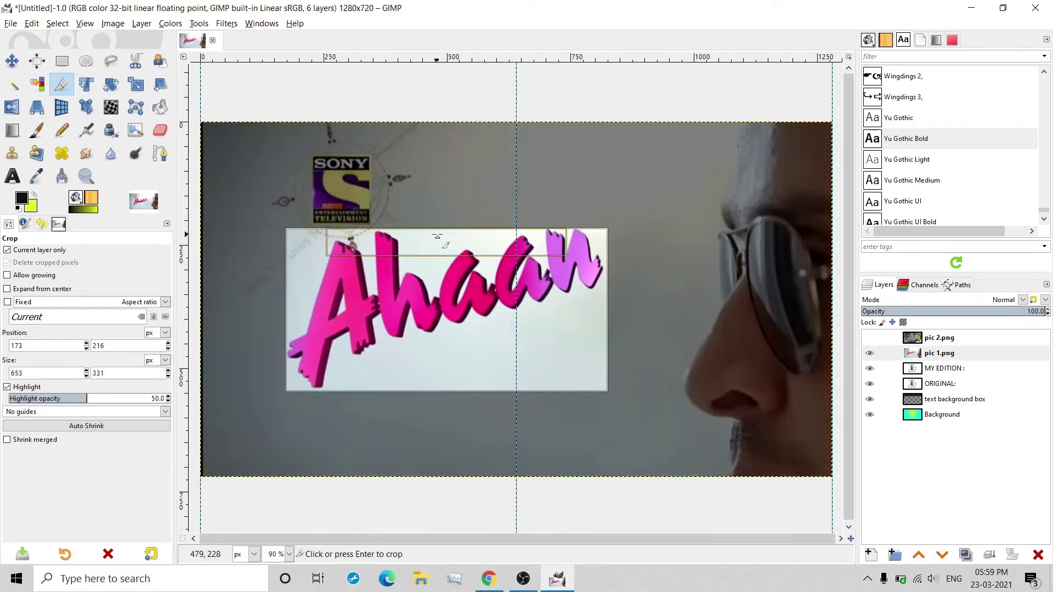
left_click_drag(439, 242, 440, 234)
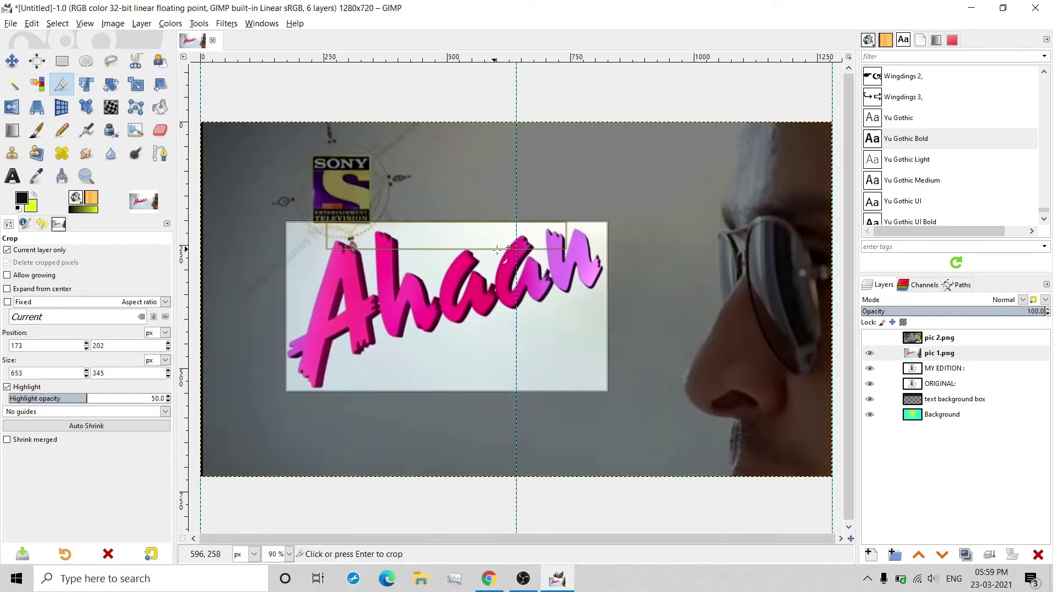
left_click(479, 360)
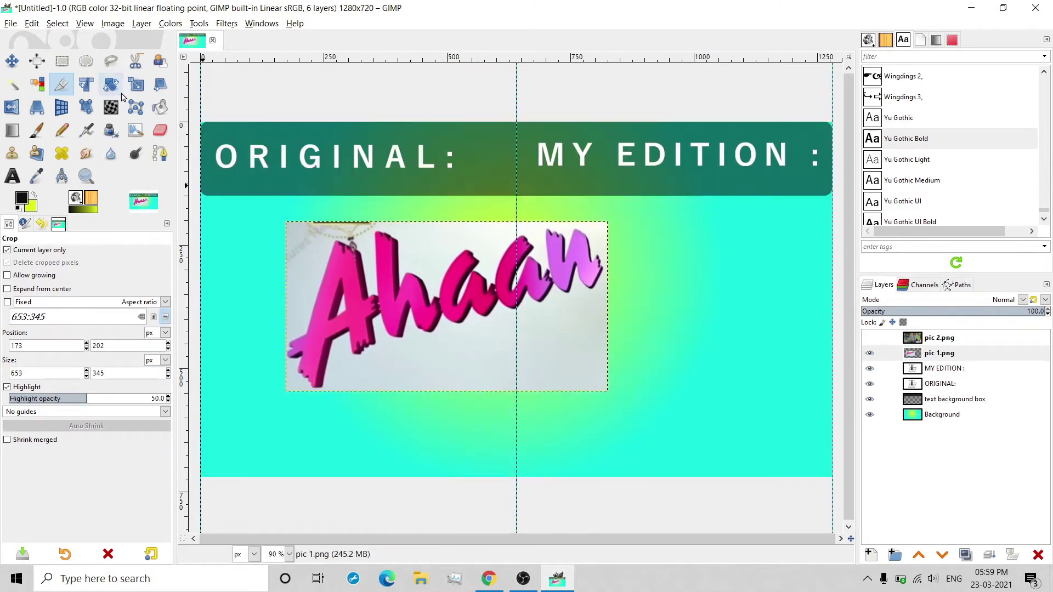
left_click(18, 67)
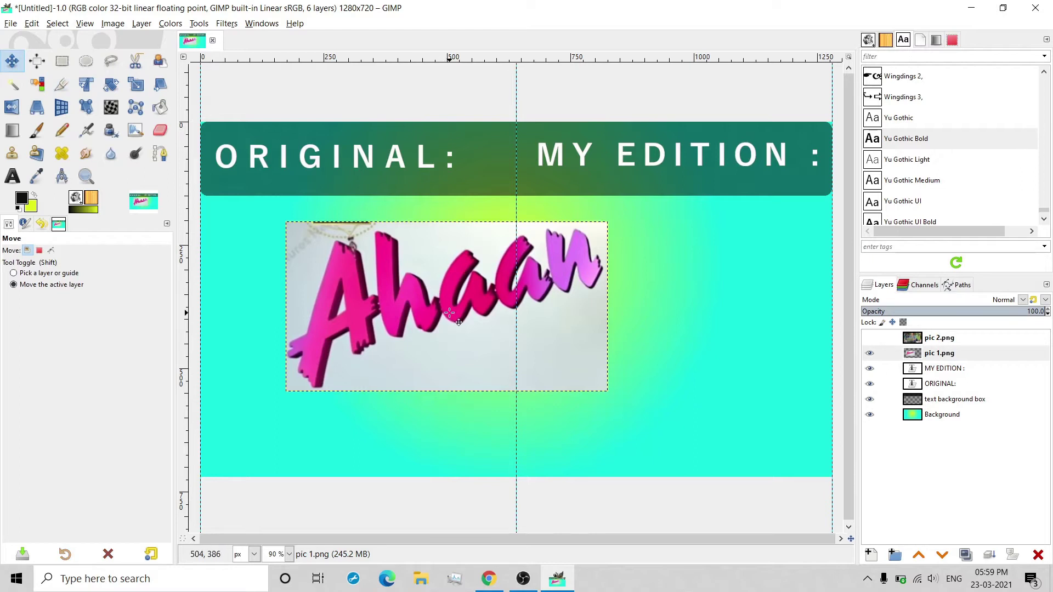
left_click_drag(448, 312, 366, 311)
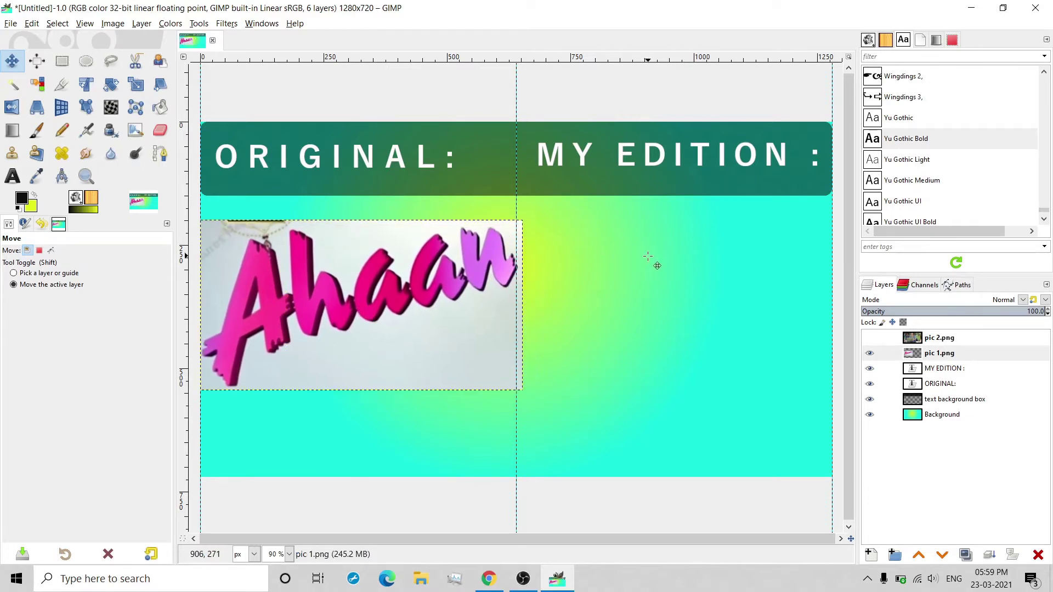
Show the pic 2.png layer again and scale it to a width of 1280 px with linked proportions.
left_click(870, 340)
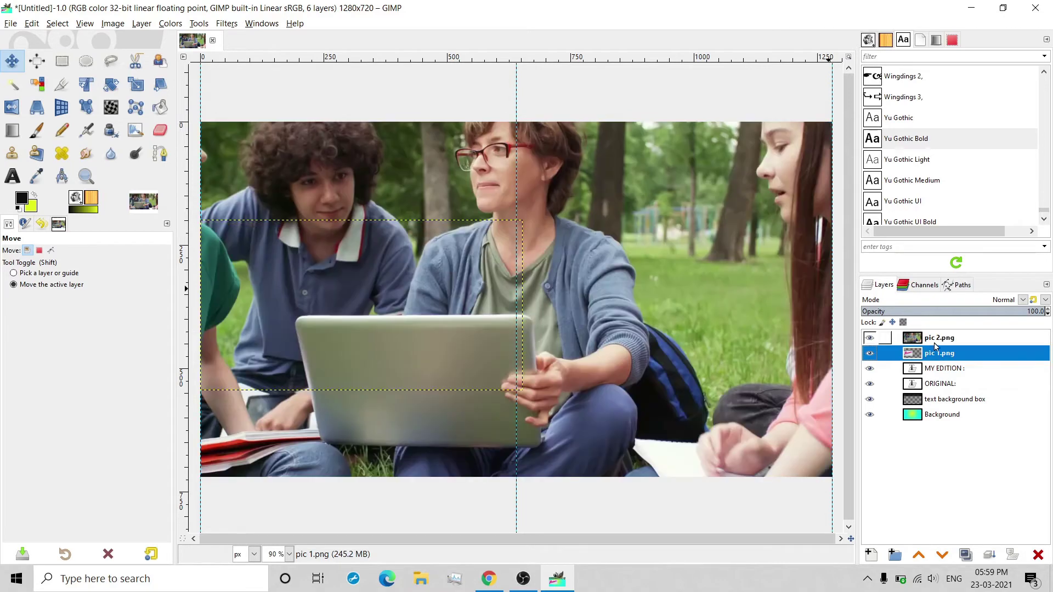
left_click(142, 23)
left_click(196, 204)
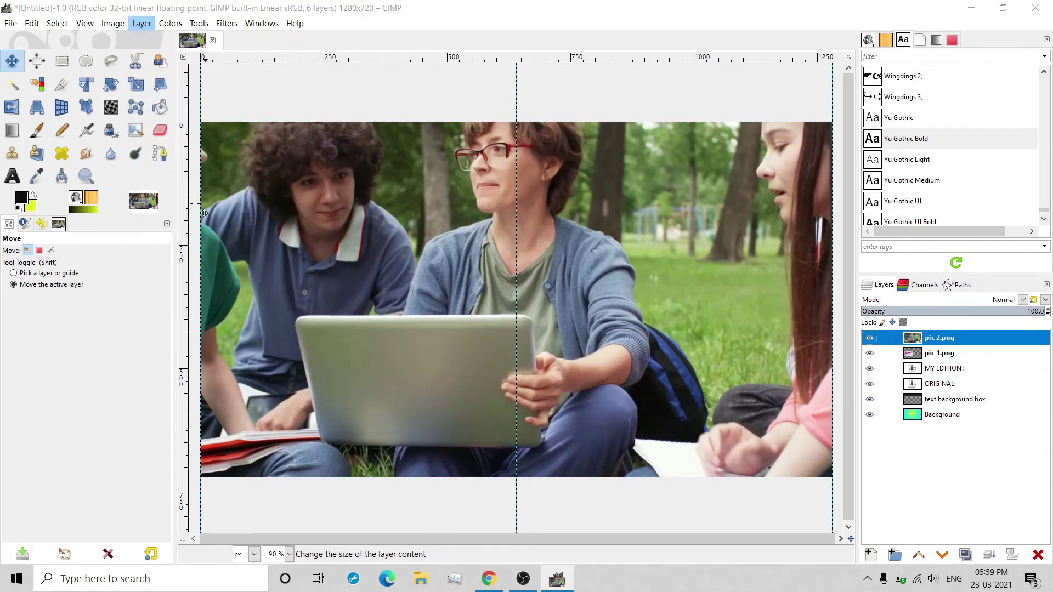
type("1280")
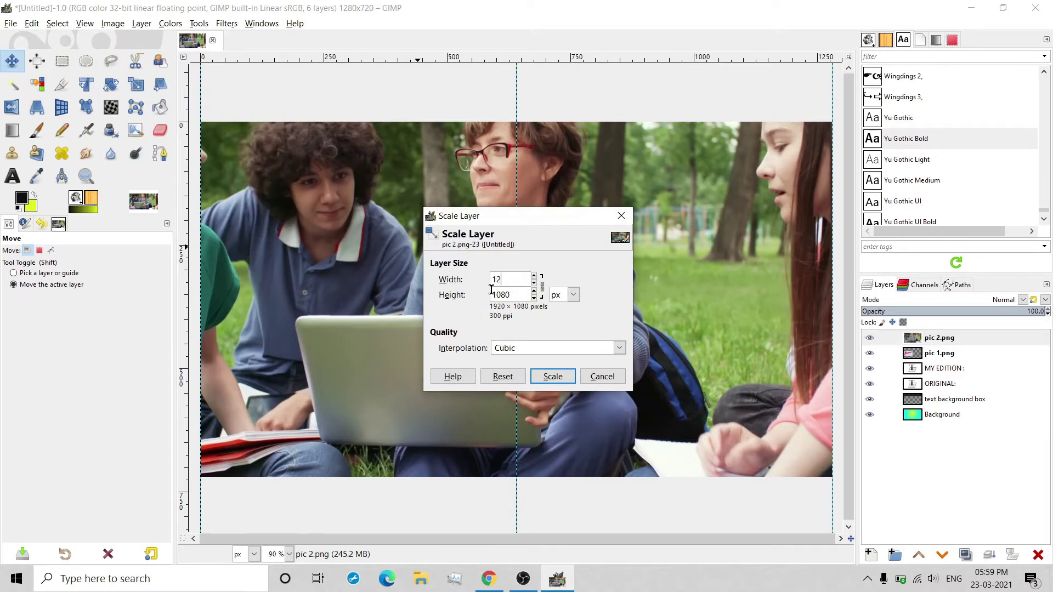
left_click(565, 376)
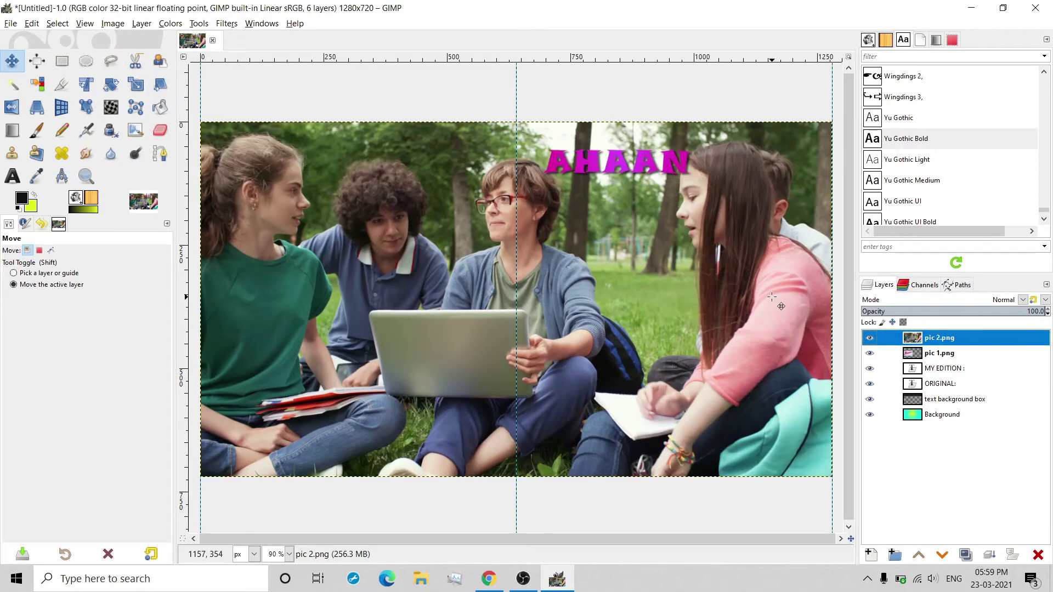
Crop only the pic 2.png layer tightly around its magenta lettering, about 313 × 70 px.
left_click(62, 84)
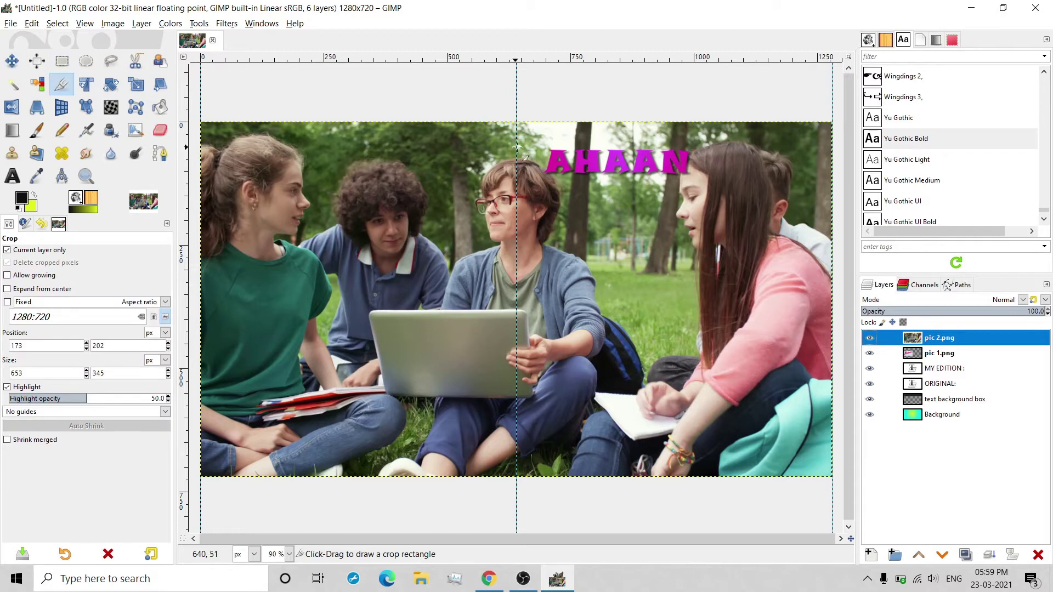
left_click_drag(531, 145, 640, 176)
left_click_drag(531, 163, 540, 163)
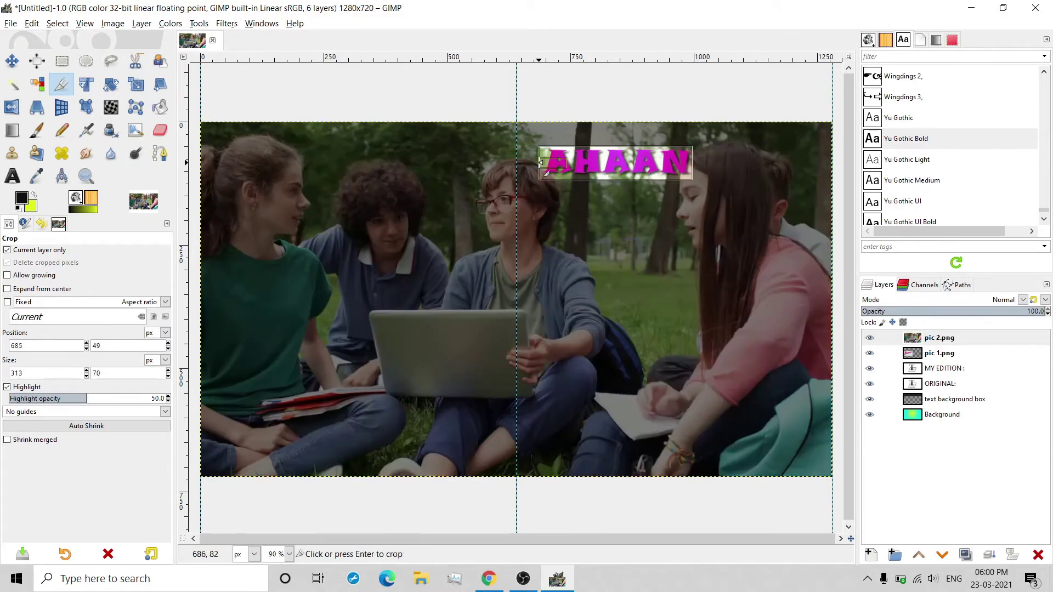
key("Return")
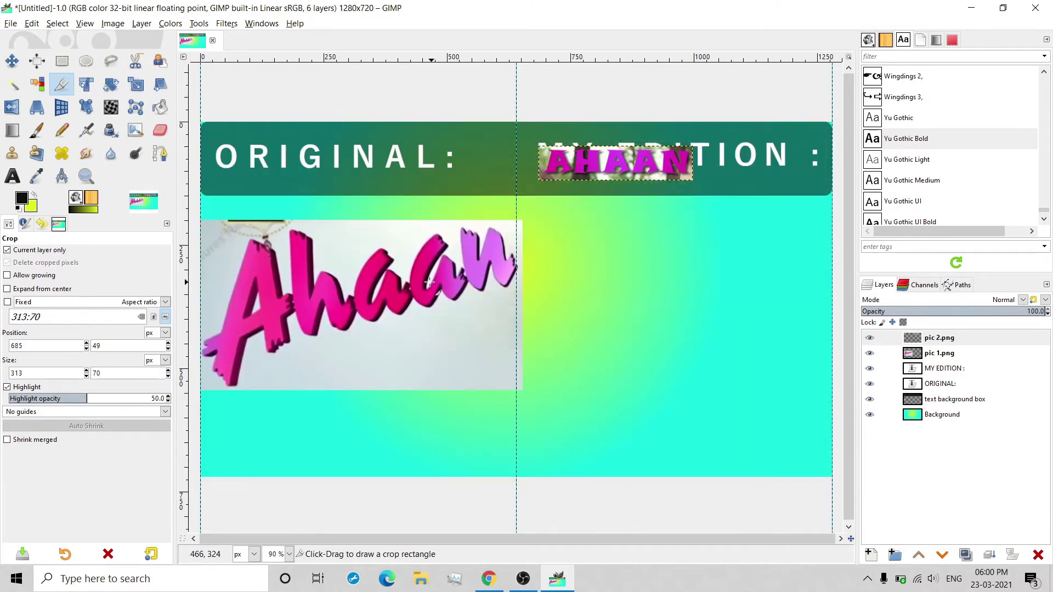
Scale the pic 1.png layer to about 641 × 244 px so it fills the half-width area beneath "ORIGINAL:" up to the centre guide.
left_click(937, 356)
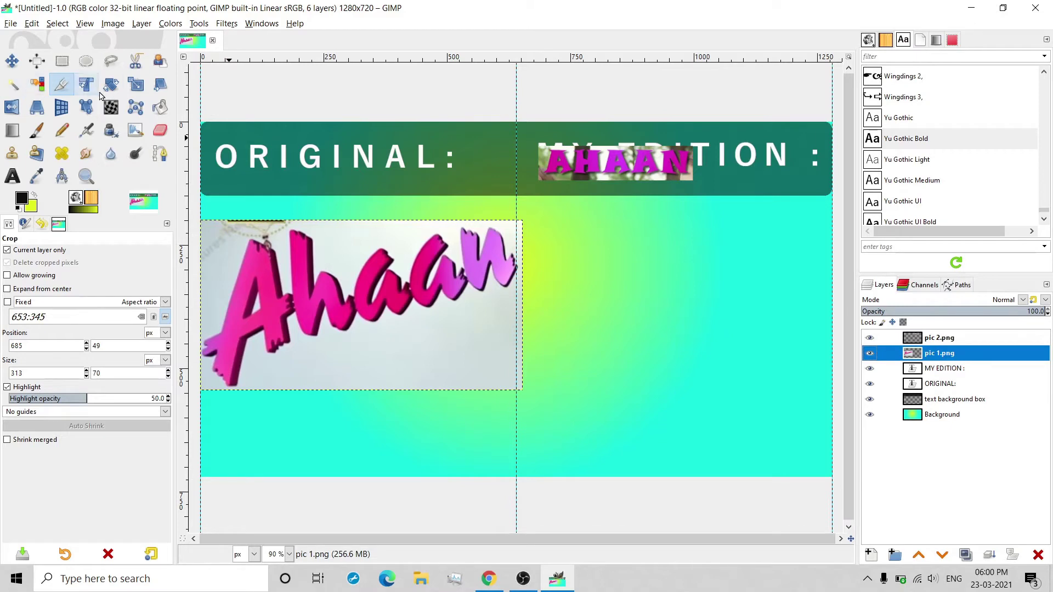
left_click(136, 87)
left_click(355, 313)
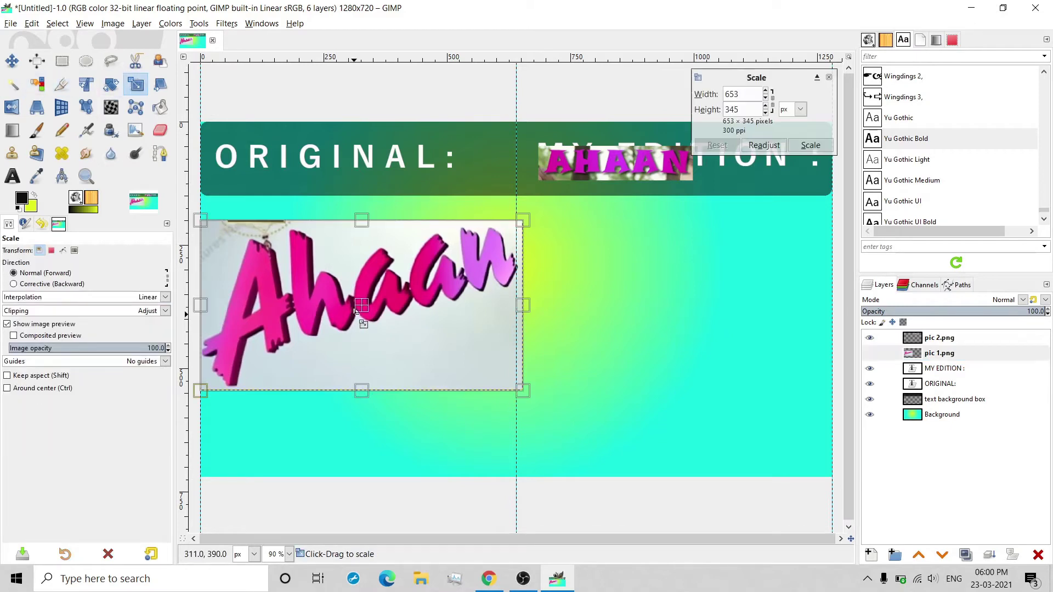
left_click_drag(518, 387, 493, 336)
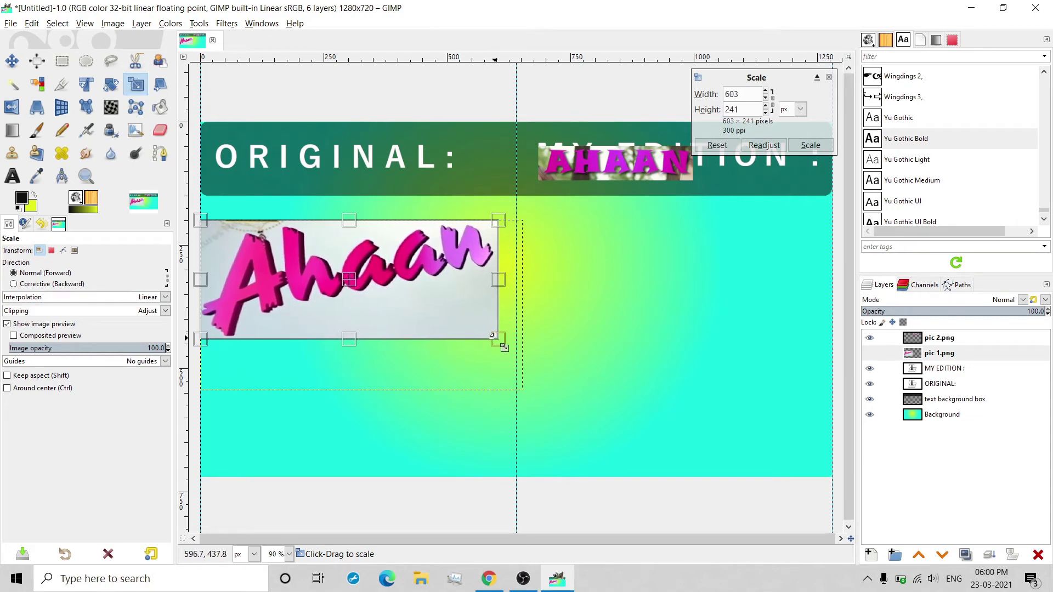
mouse_move(361, 289)
left_mouse_down()
mouse_move(378, 284)
mouse_move(364, 285)
left_mouse_up()
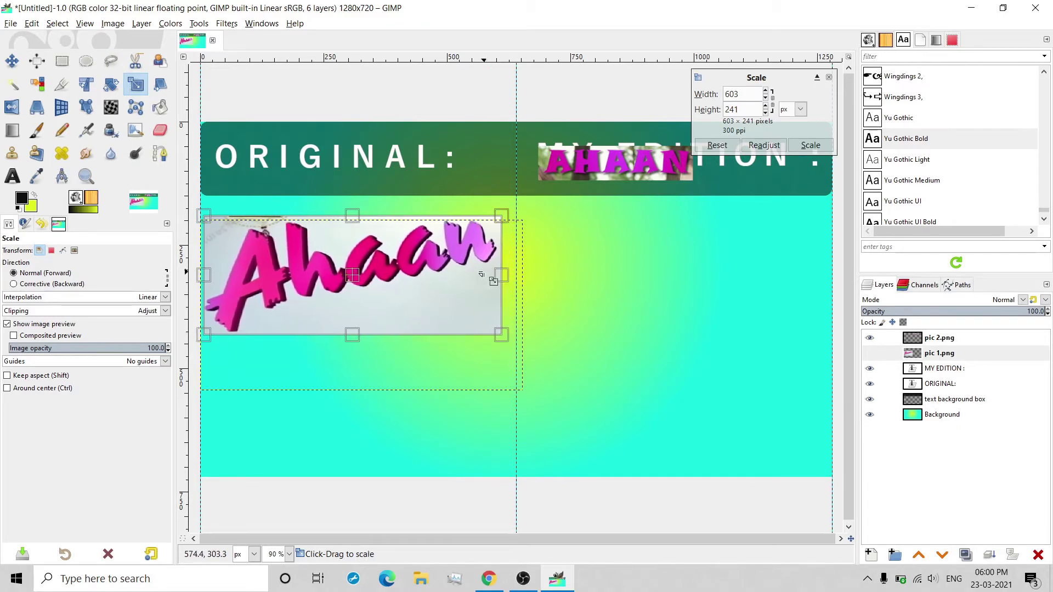
left_click_drag(503, 274, 524, 273)
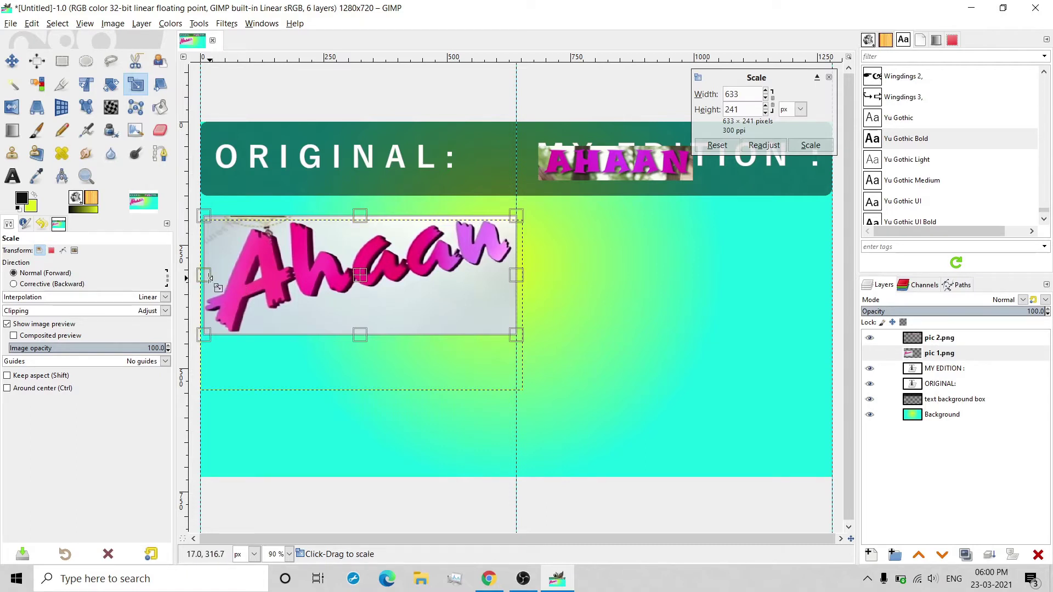
left_click_drag(206, 278, 203, 278)
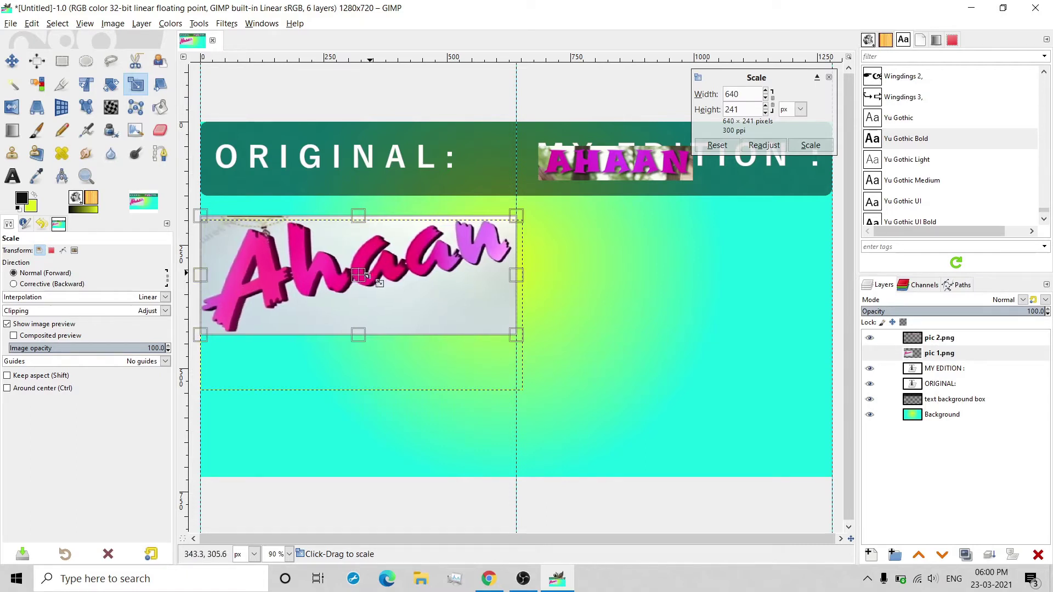
left_click_drag(376, 285, 376, 283)
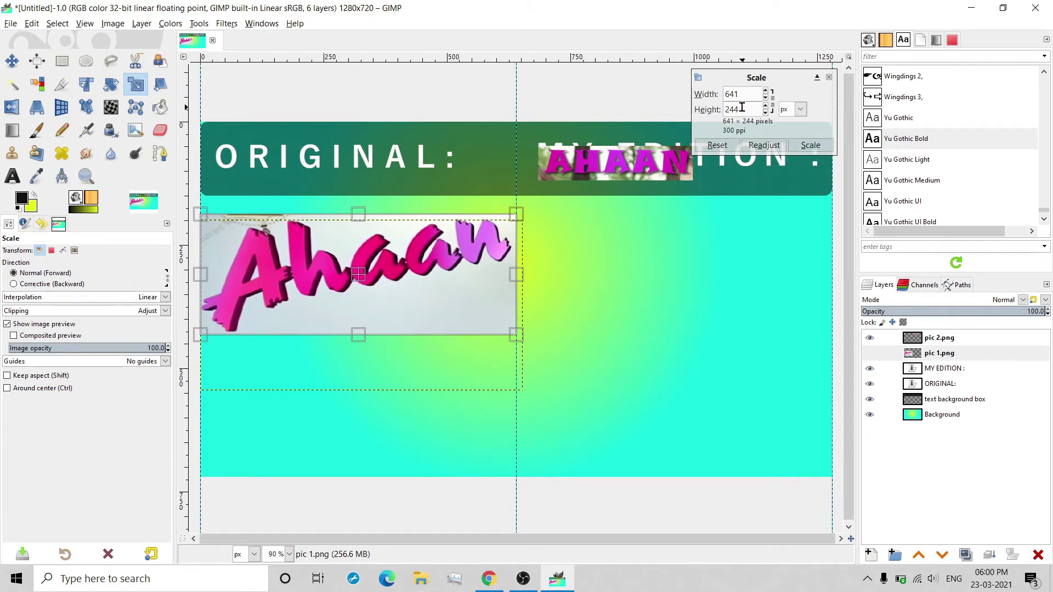
left_click(820, 150)
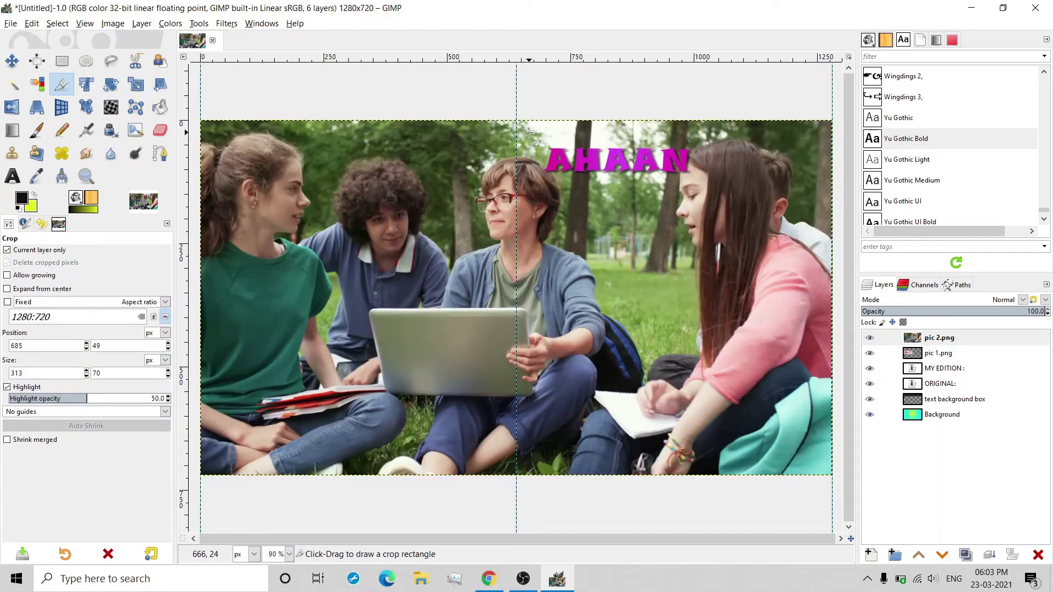
Crop only the pic 2.png layer to about 401 × 179 px around its magenta lettering and move it beneath "MY EDITION :", against the centre guide.
left_click_drag(525, 133, 725, 220)
key("Return")
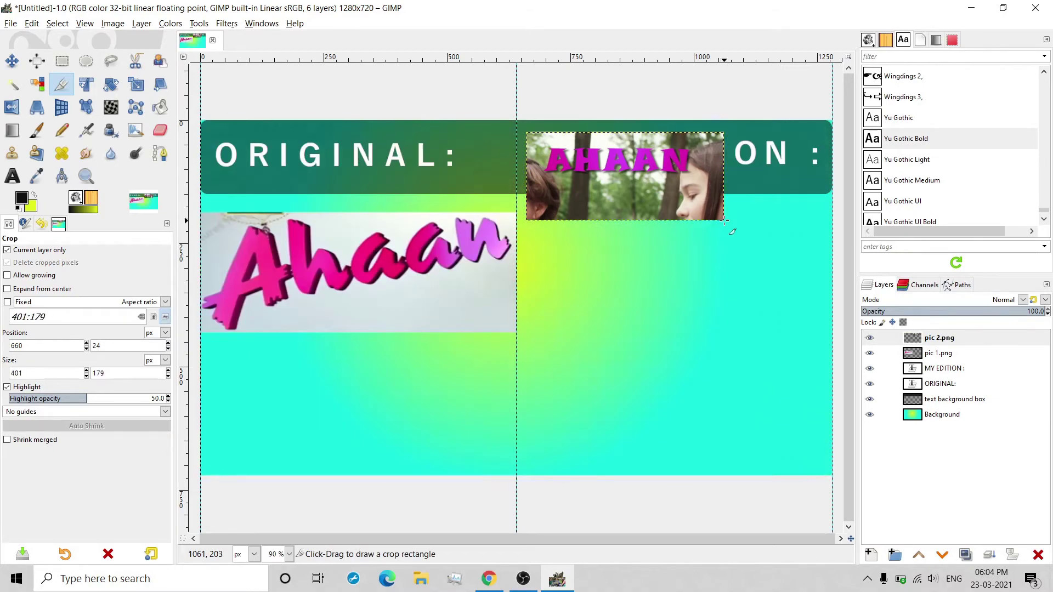
left_click(12, 61)
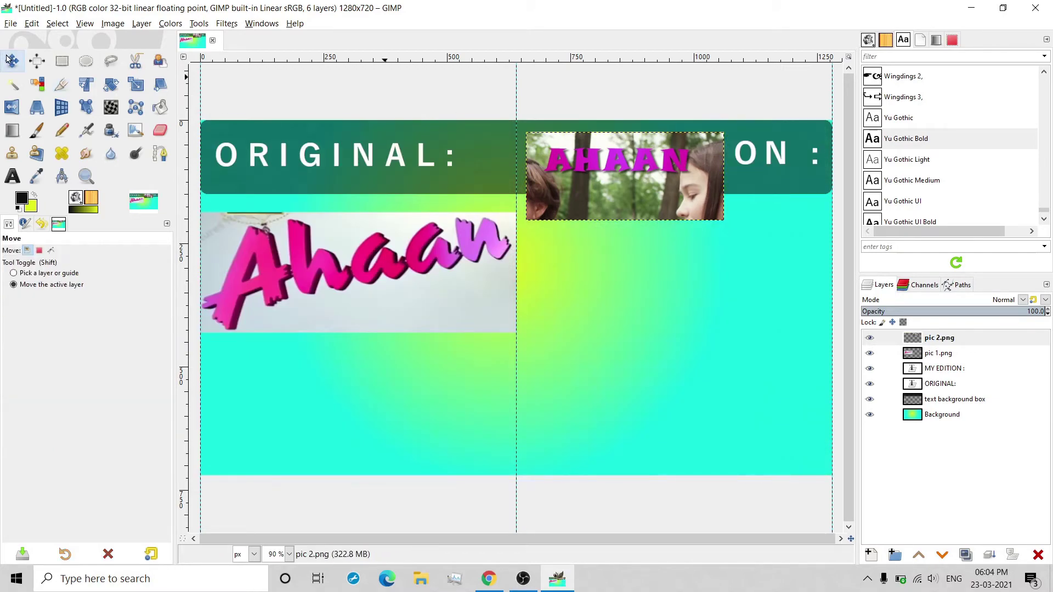
left_click_drag(571, 194, 562, 310)
left_click_drag(572, 314, 571, 316)
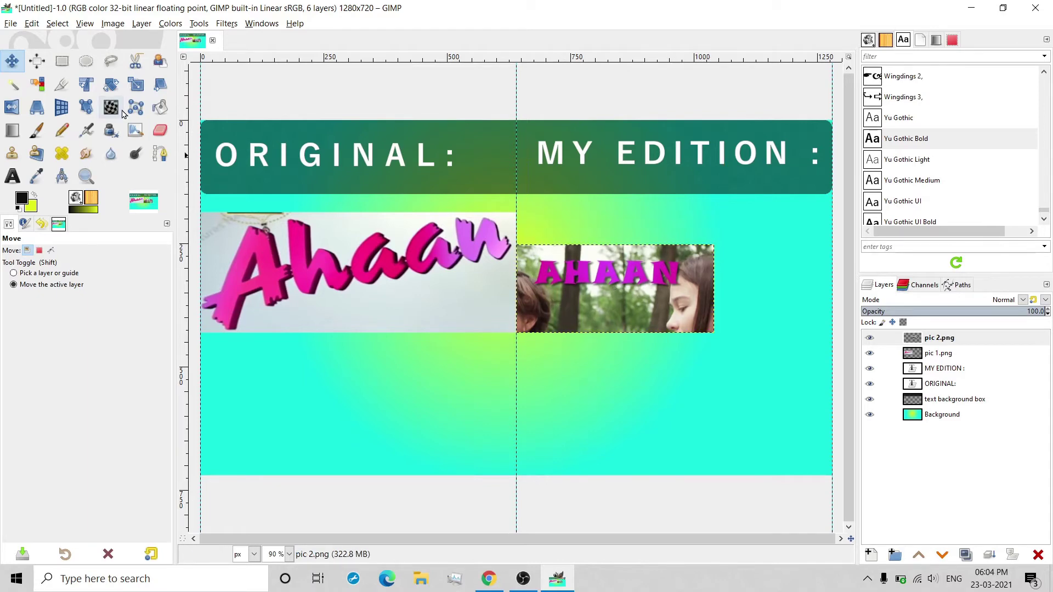
Scale the pic 2.png layer with unlinked proportions to about 657 × 242 px, matching the height of the neighbouring picture.
left_click(136, 84)
left_click(562, 261)
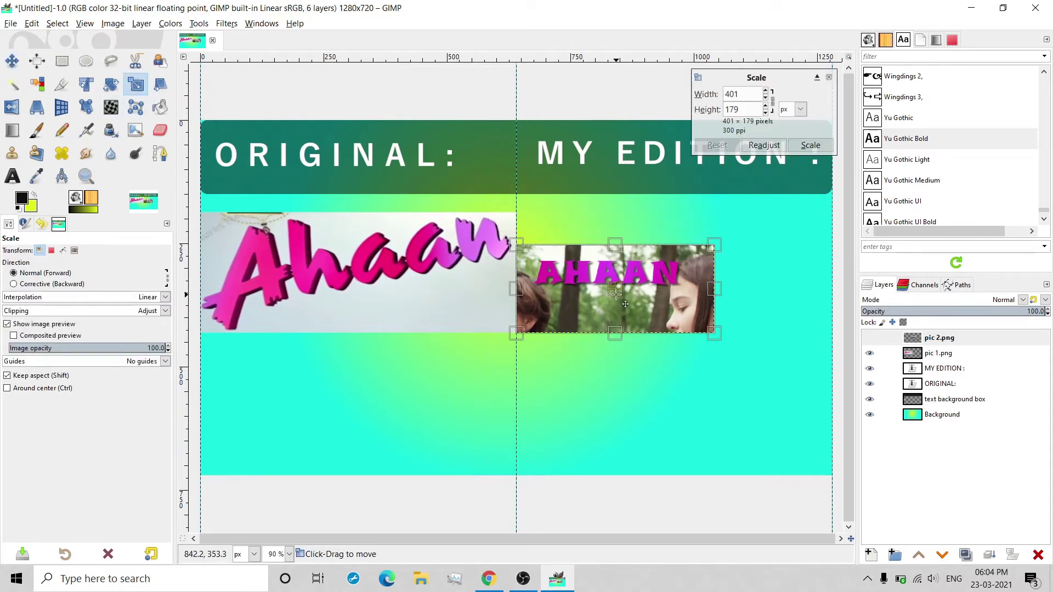
left_click(772, 102)
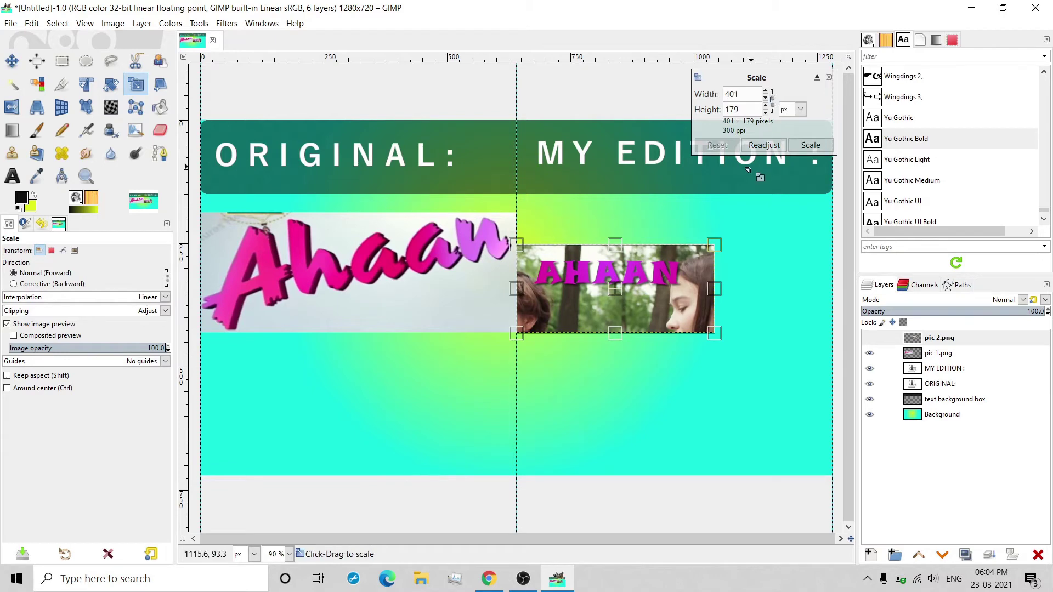
left_click_drag(717, 248, 843, 217)
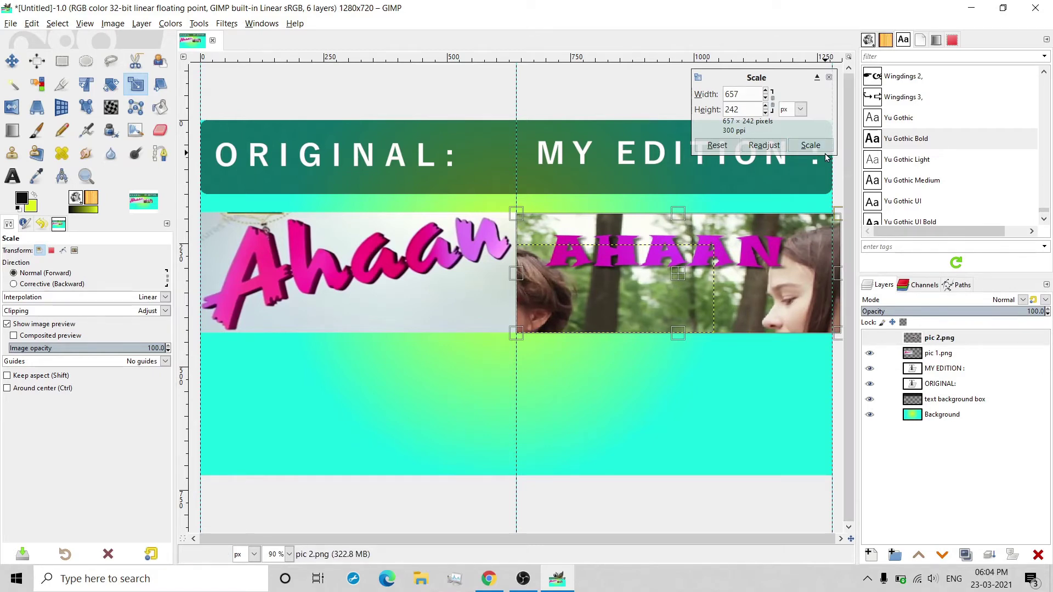
left_click(808, 152)
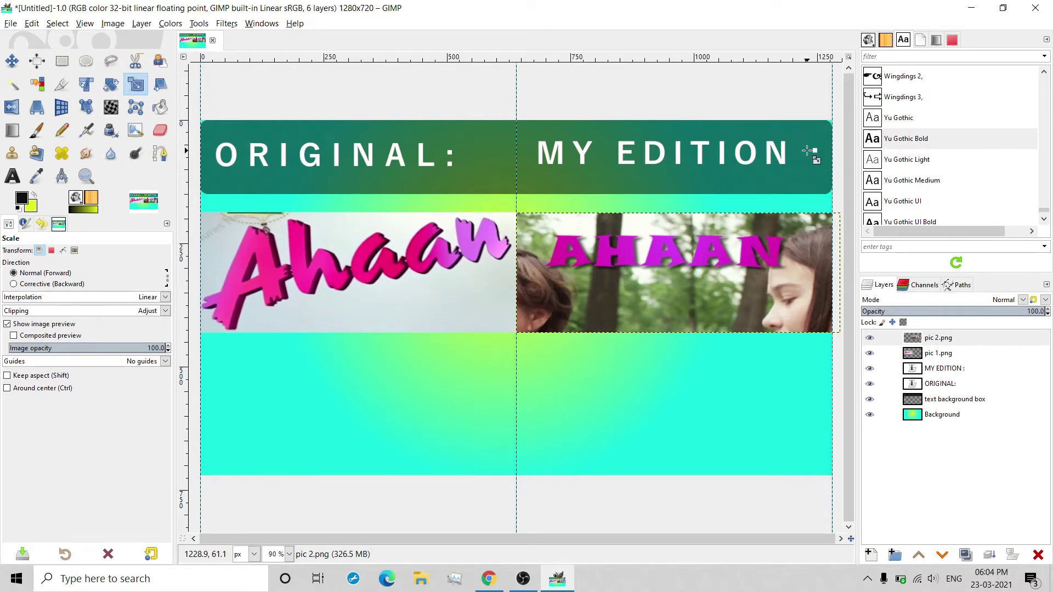
left_click(18, 66)
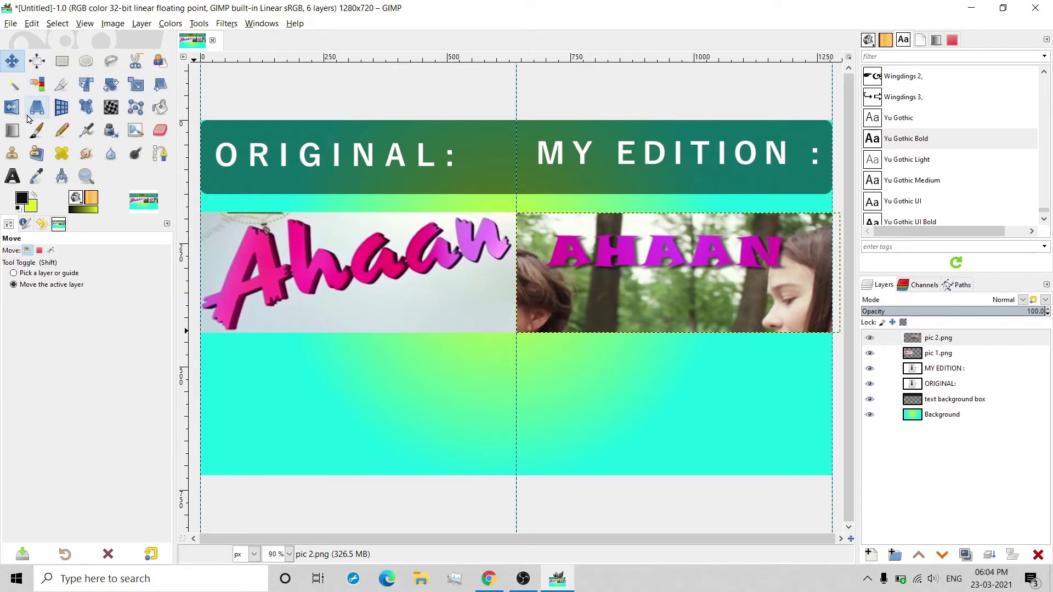
Add a black Yu Gothic Bold 62 px text layer reading "HOW" in the lower part of the canvas, beneath the pic 1.png picture.
left_click(14, 178)
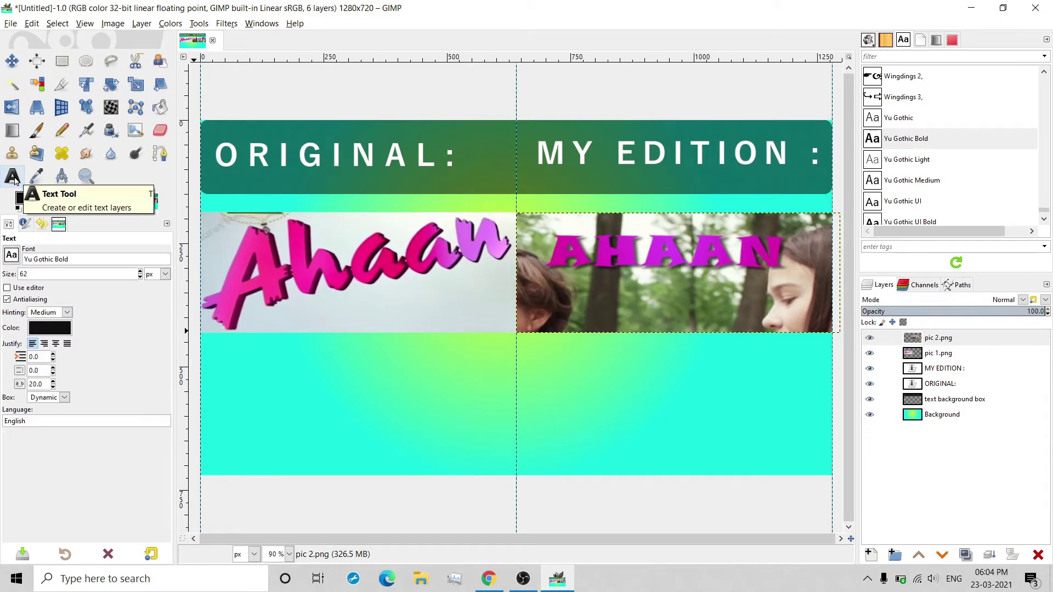
left_click(319, 433)
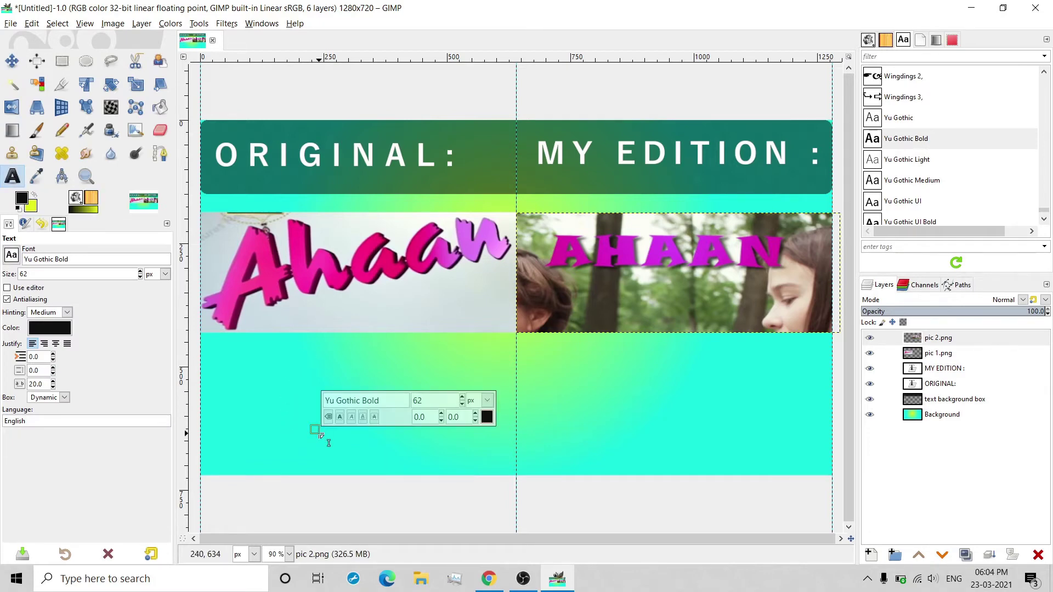
type("OH")
key("BackSpace")
key("BackSpace")
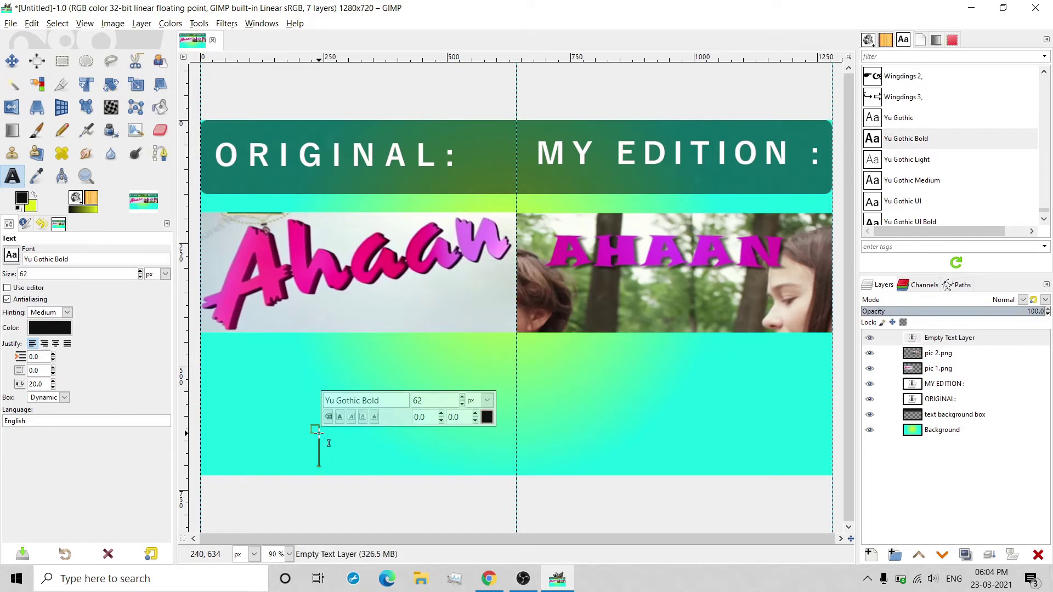
type("HOW")
key("Return")
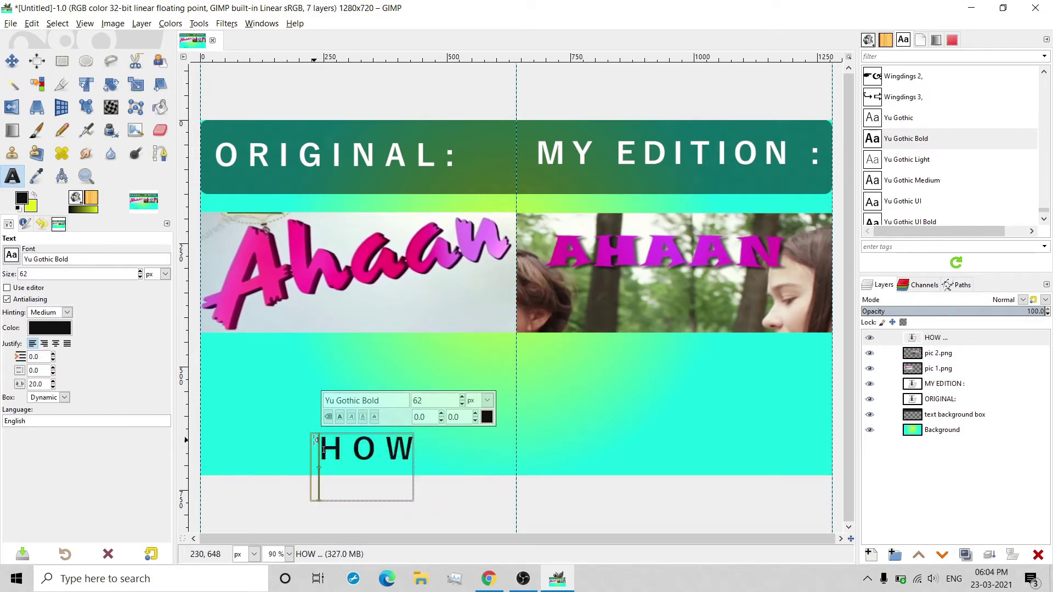
key("BackSpace")
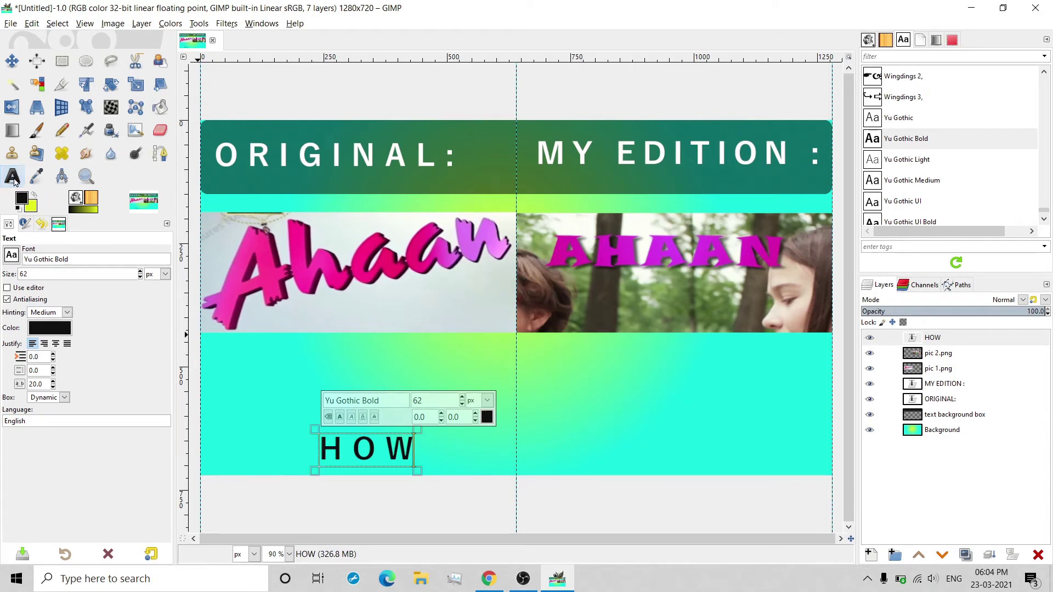
Add separate text layers reading "TO" and "CREATE" along the canvas's lower edge, beyond the word "HOW".
left_click(468, 445)
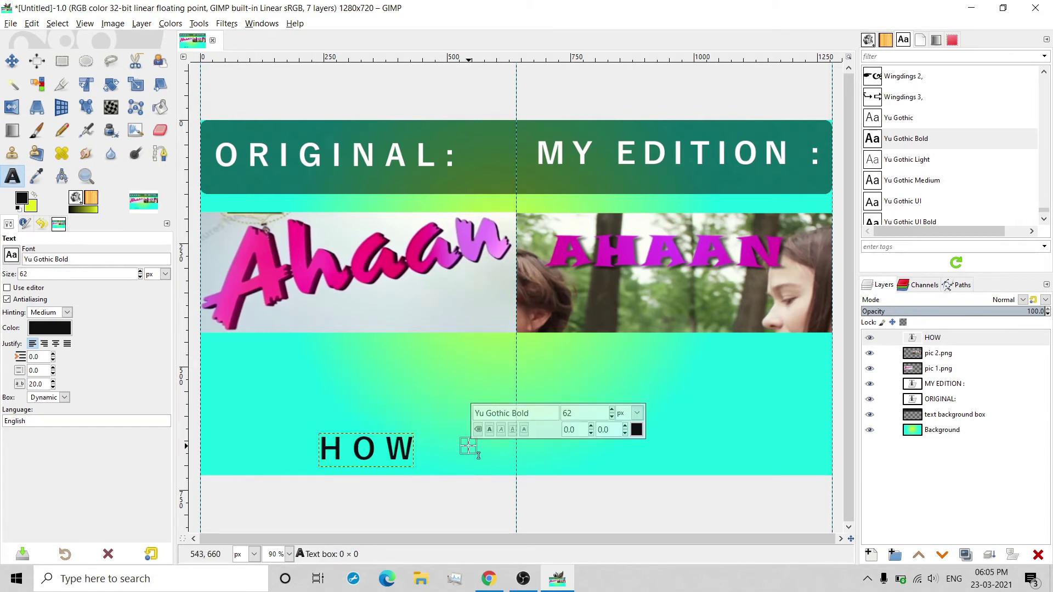
type("TO")
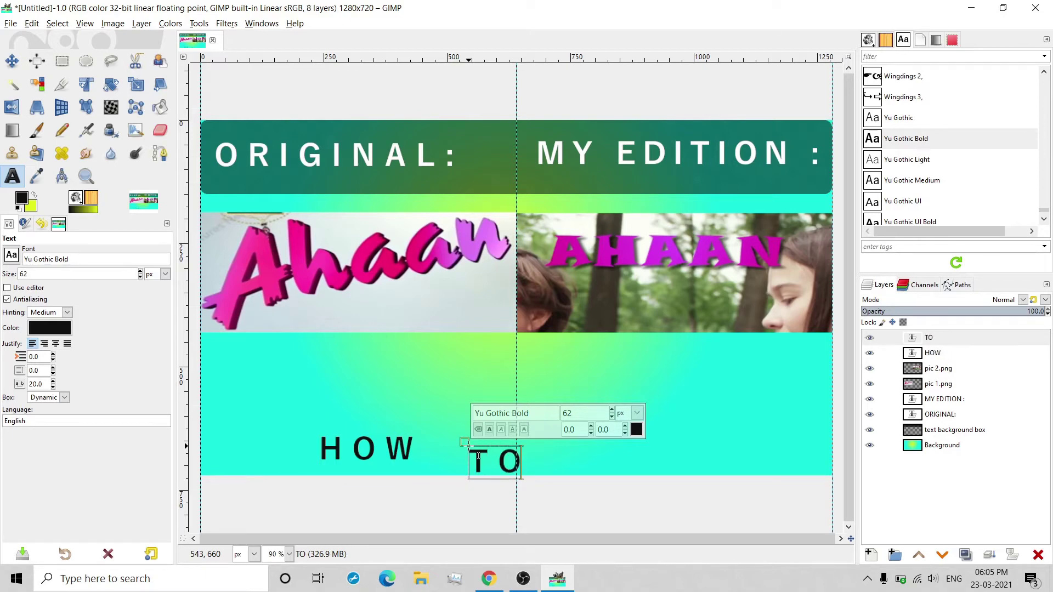
left_click(605, 463)
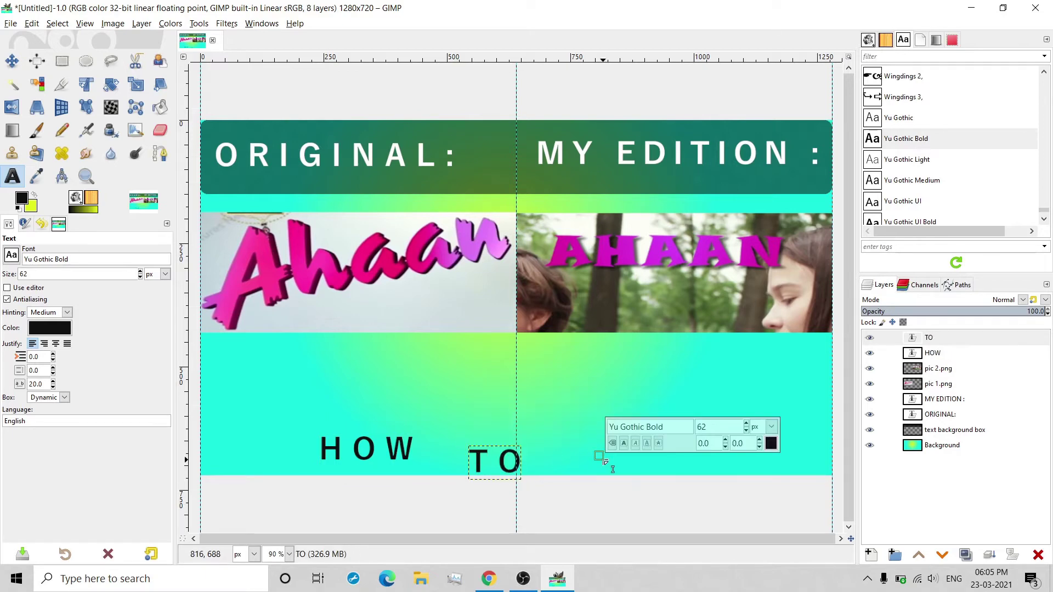
type("CREA")
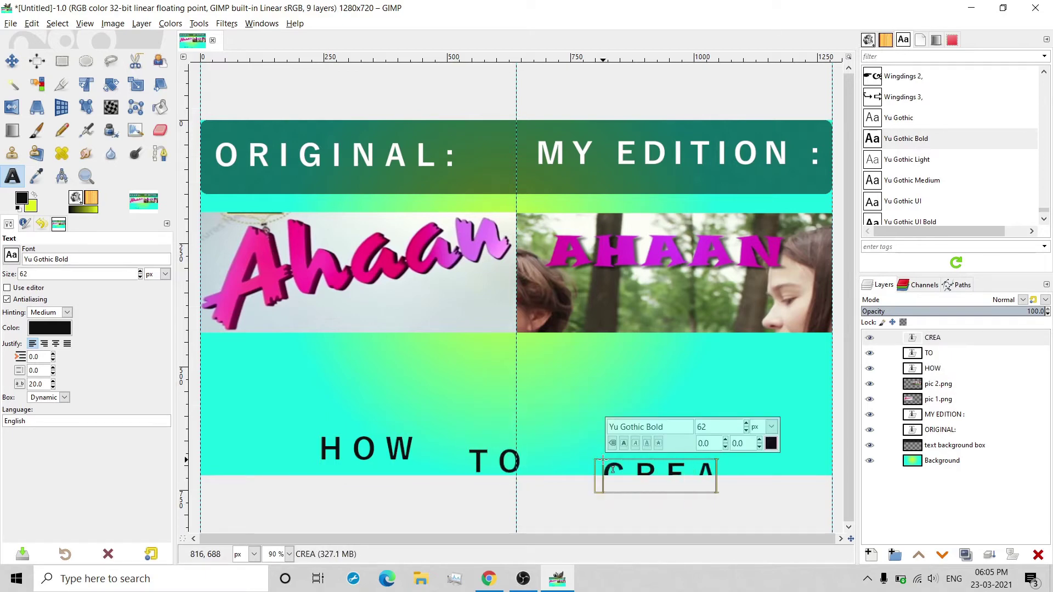
type("TE")
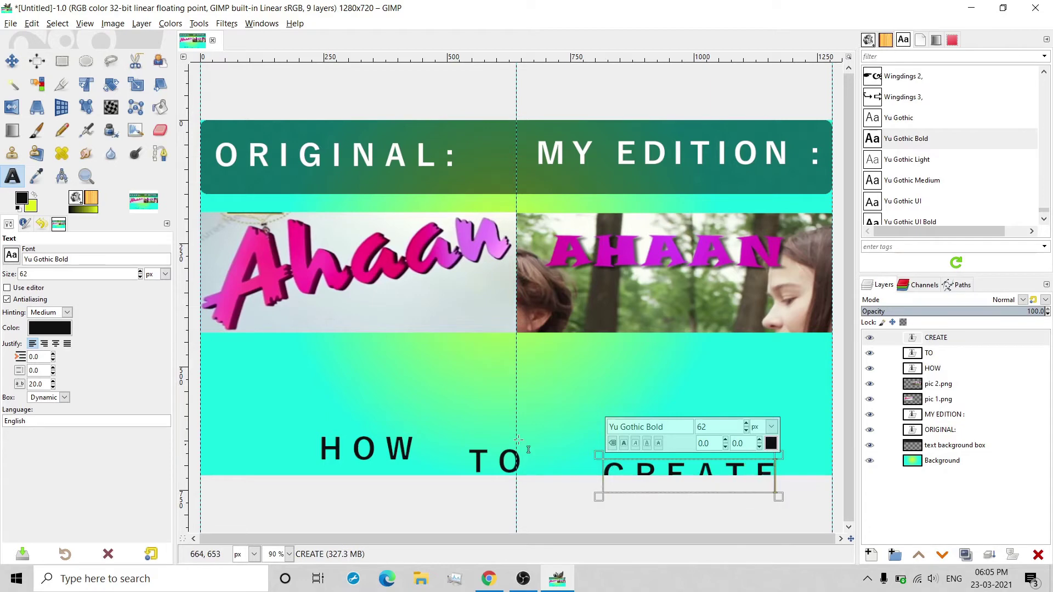
Add separate text layers reading "GRADIENT" and "TEXT" in the free area between the pictures and the lower row of words.
left_click(310, 373)
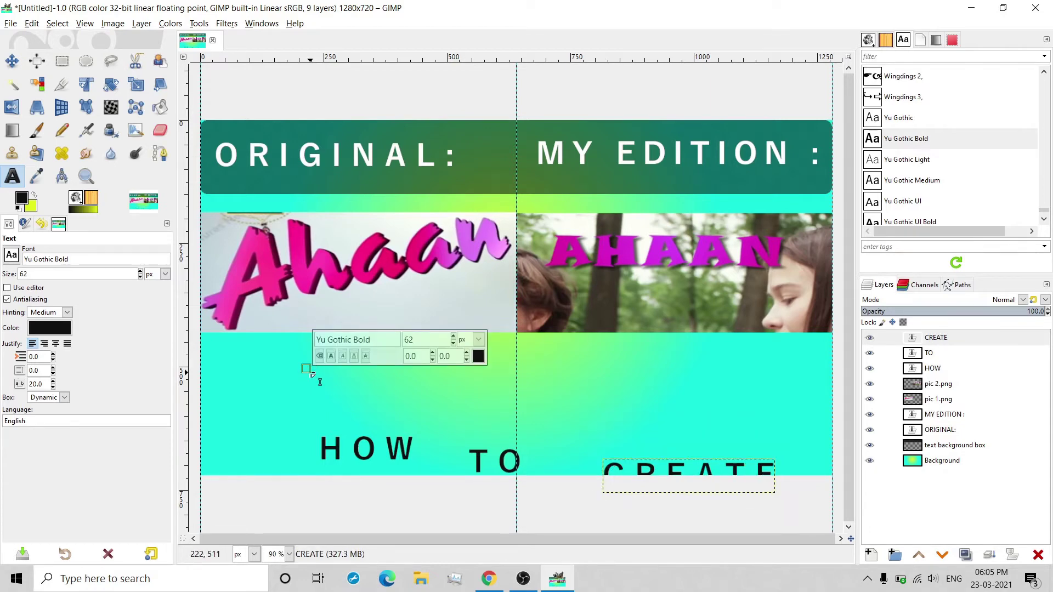
type("GRADIENT")
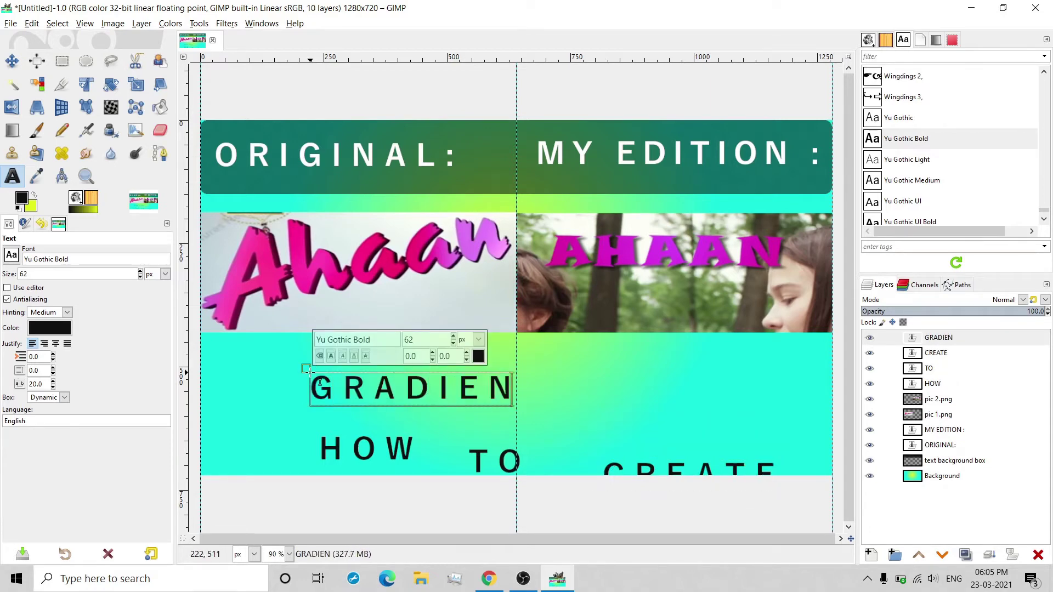
left_click(616, 371)
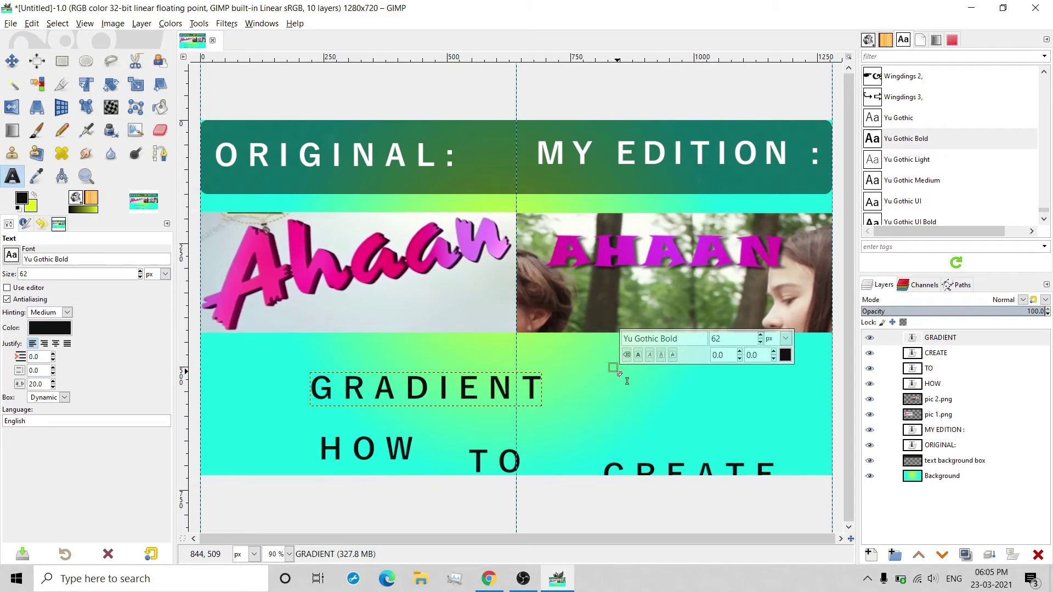
type("I")
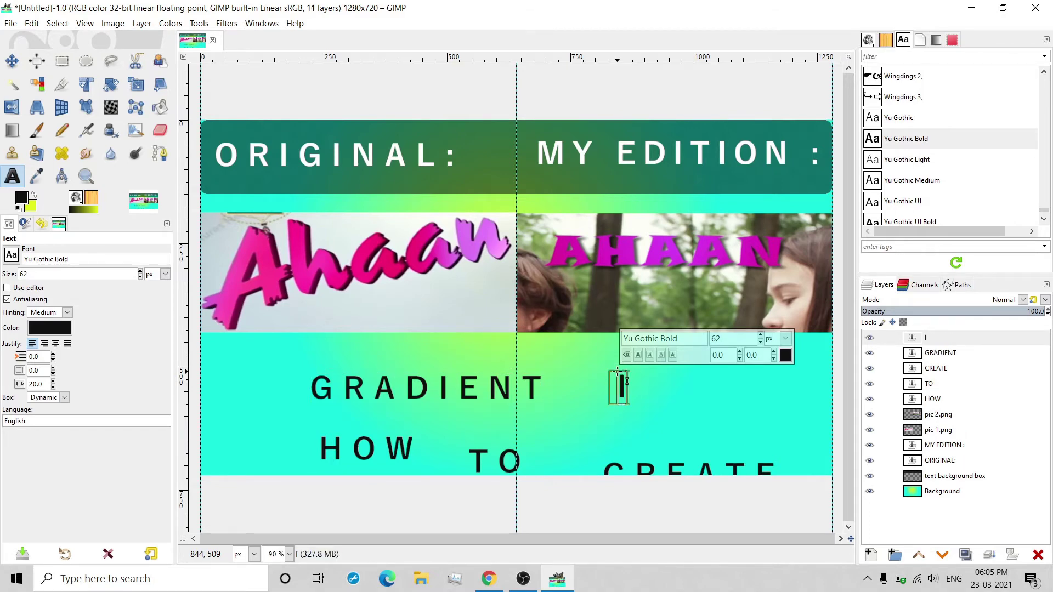
key("BackSpace")
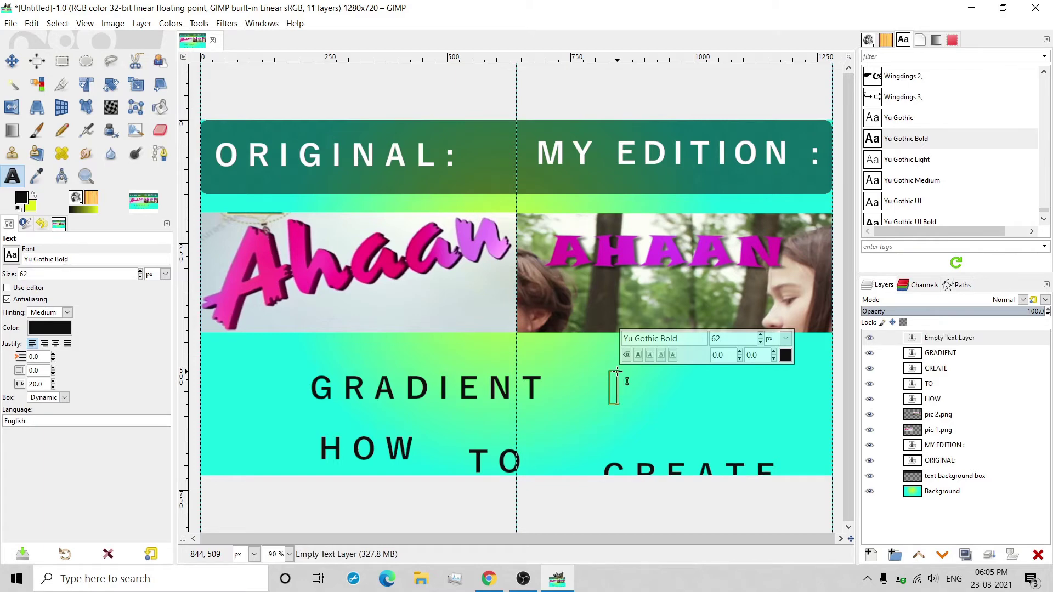
type("TEXT")
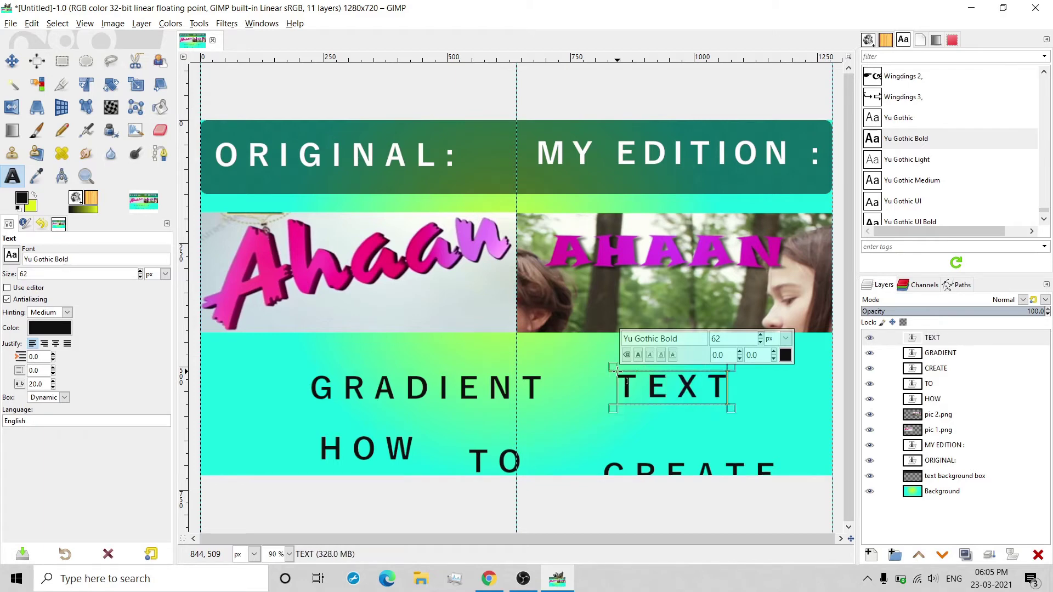
Add separate text layers reading "IN" and "GIMP" in the free space around the word "TEXT".
left_click(765, 392)
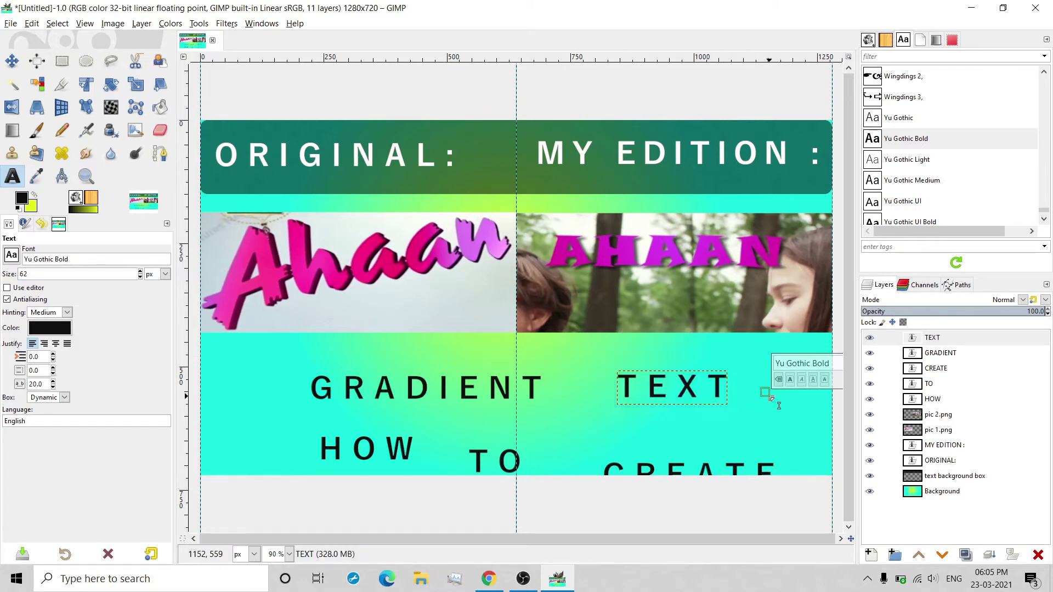
type("IN")
left_click(603, 420)
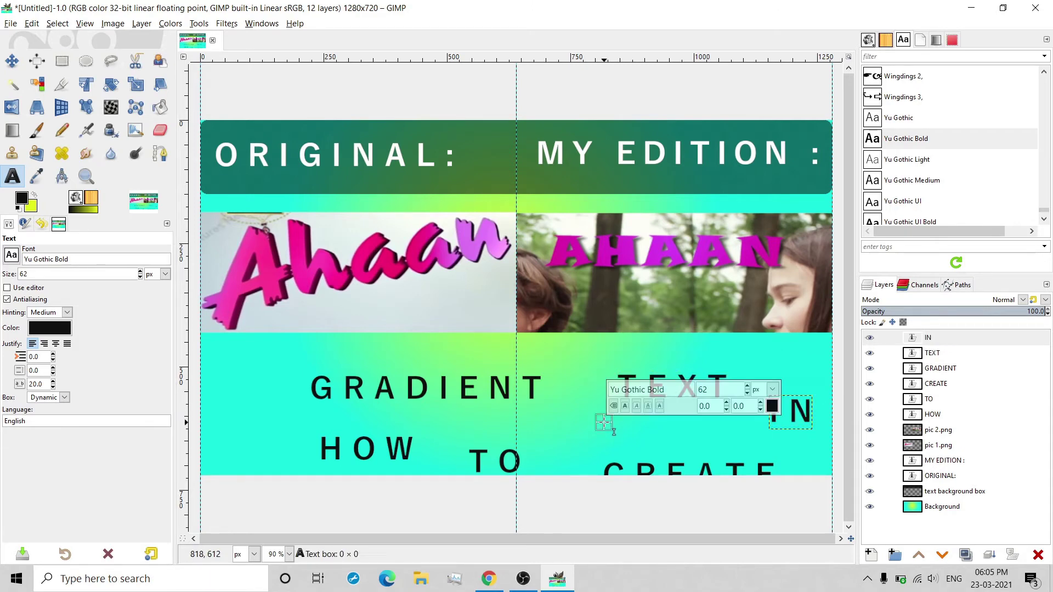
type("GIM")
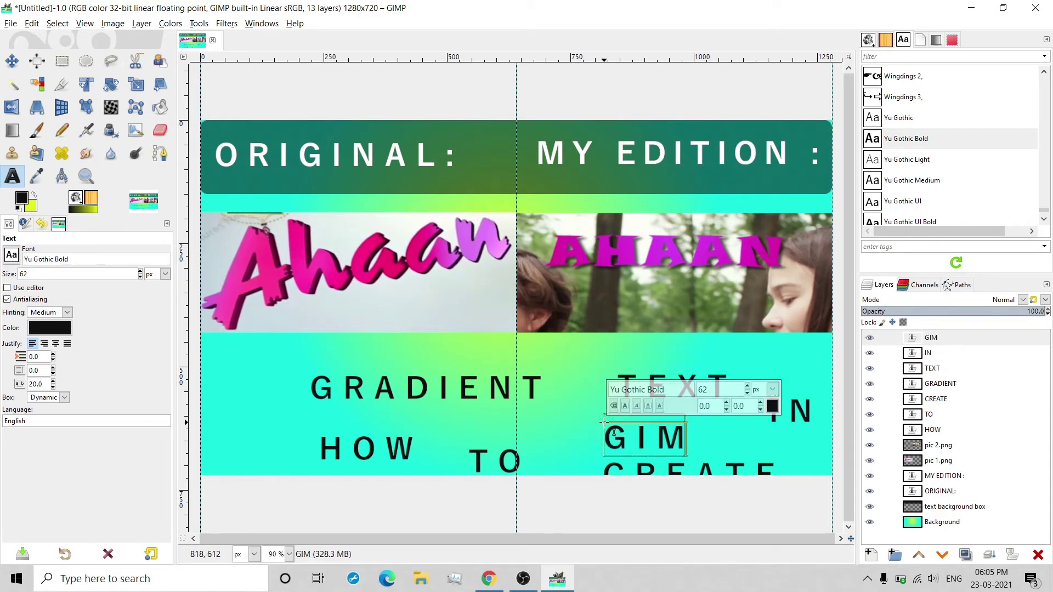
type("P")
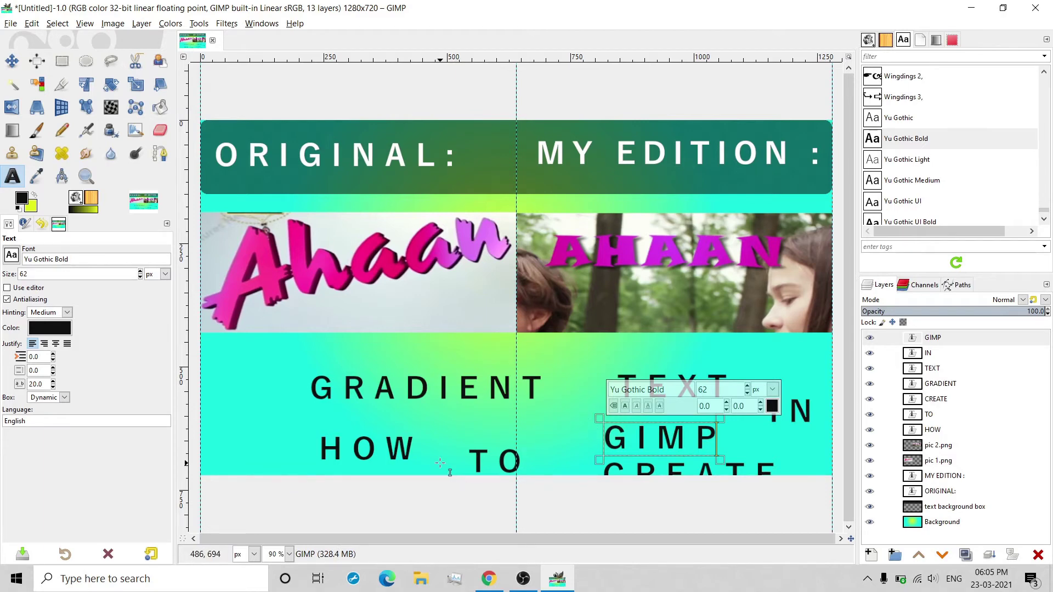
Change the whole word "HOW" to the Mistral font and make it bold.
left_click(355, 450)
double_click(354, 449)
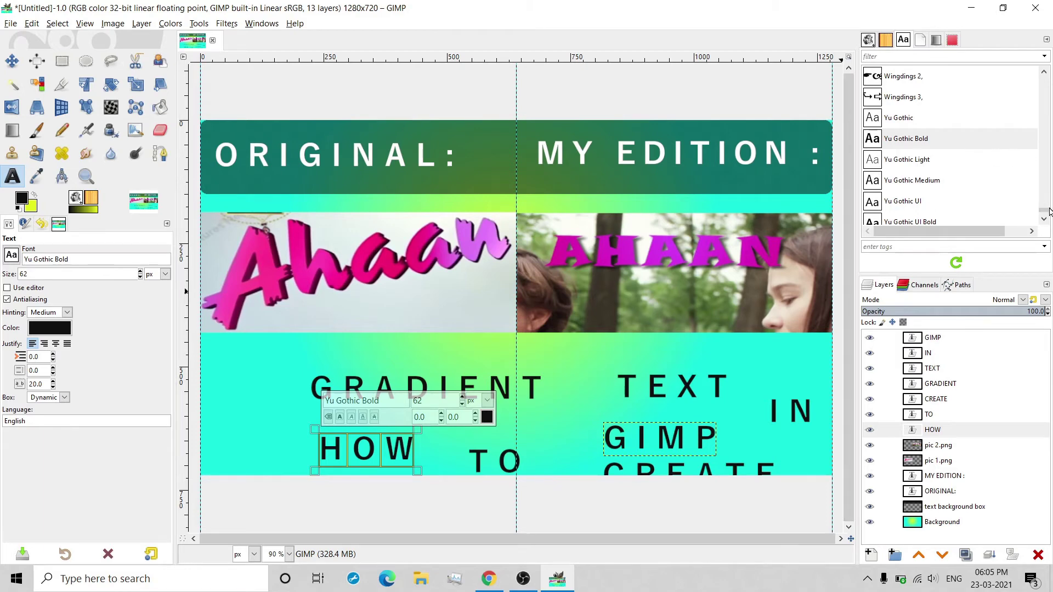
left_click(1044, 74)
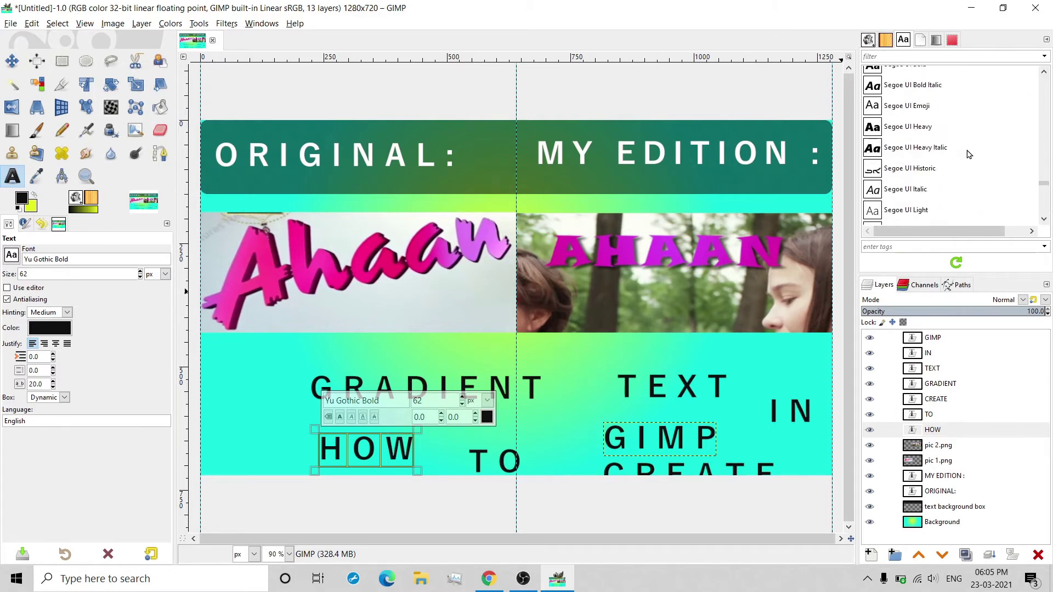
left_click(923, 192)
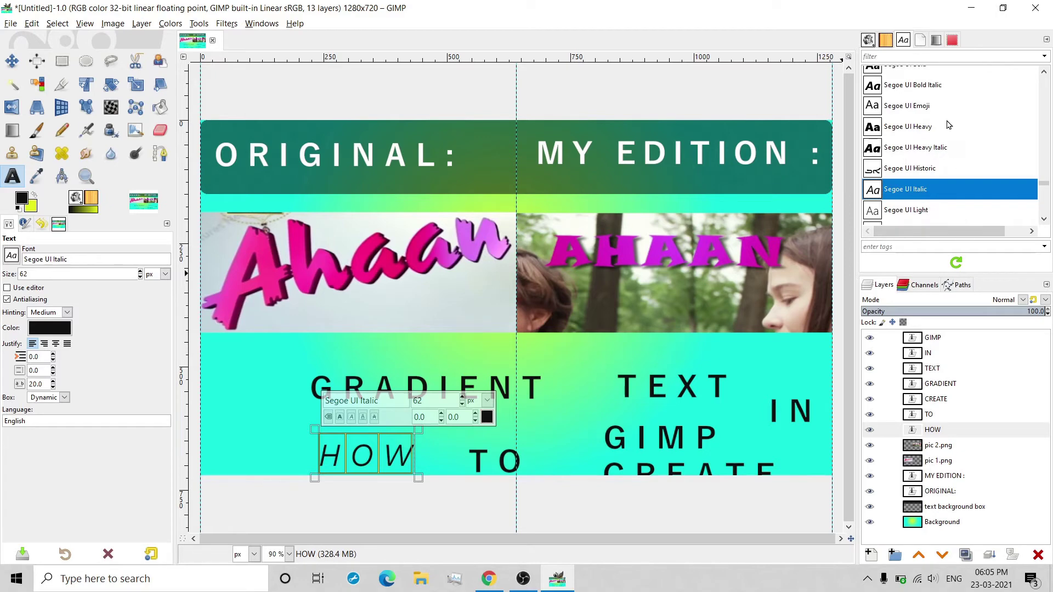
left_click(920, 88)
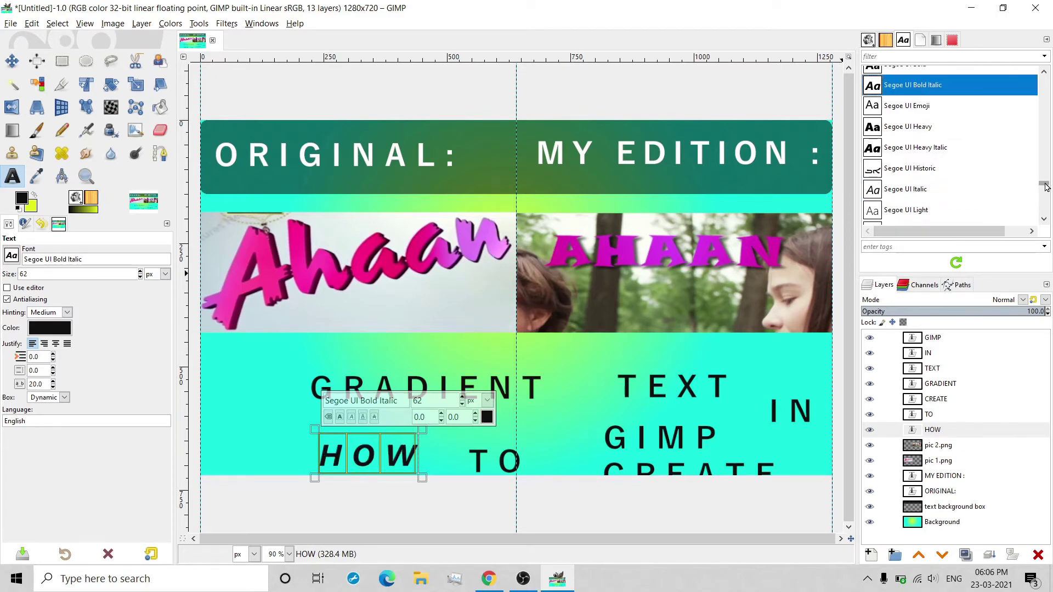
left_click_drag(1045, 188, 1046, 165)
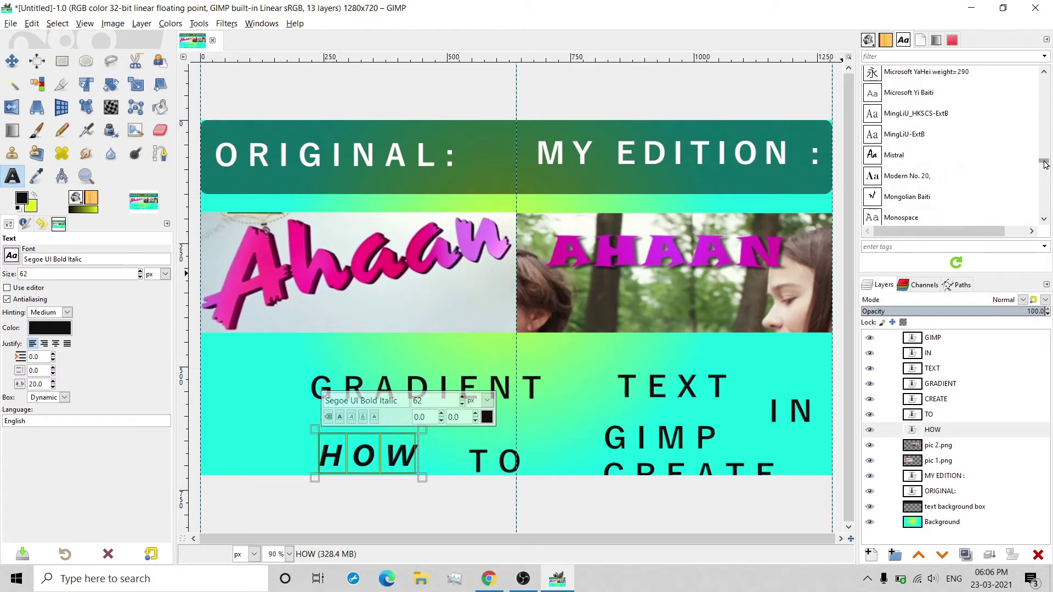
left_click(895, 156)
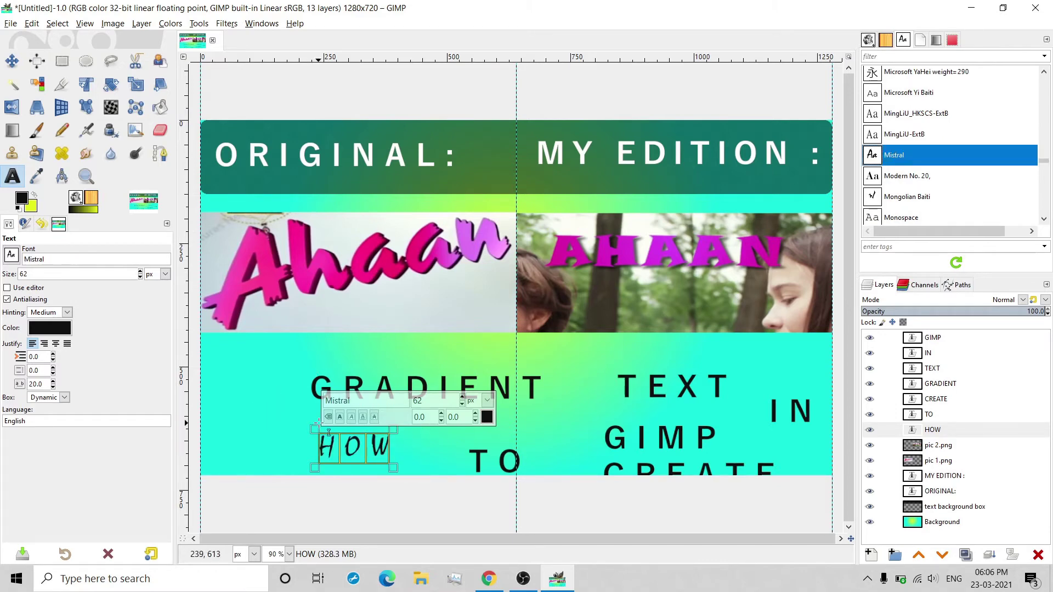
left_click(340, 418)
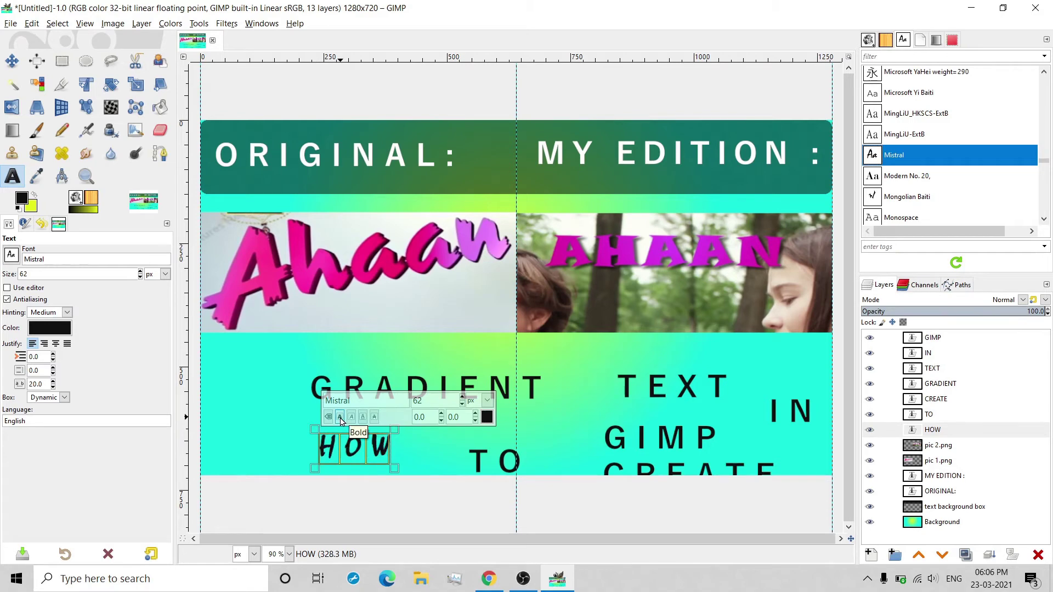
Colour the word "HOW" orange (eb871b) and move its layer directly in front of the word "GRADIENT".
left_click(487, 418)
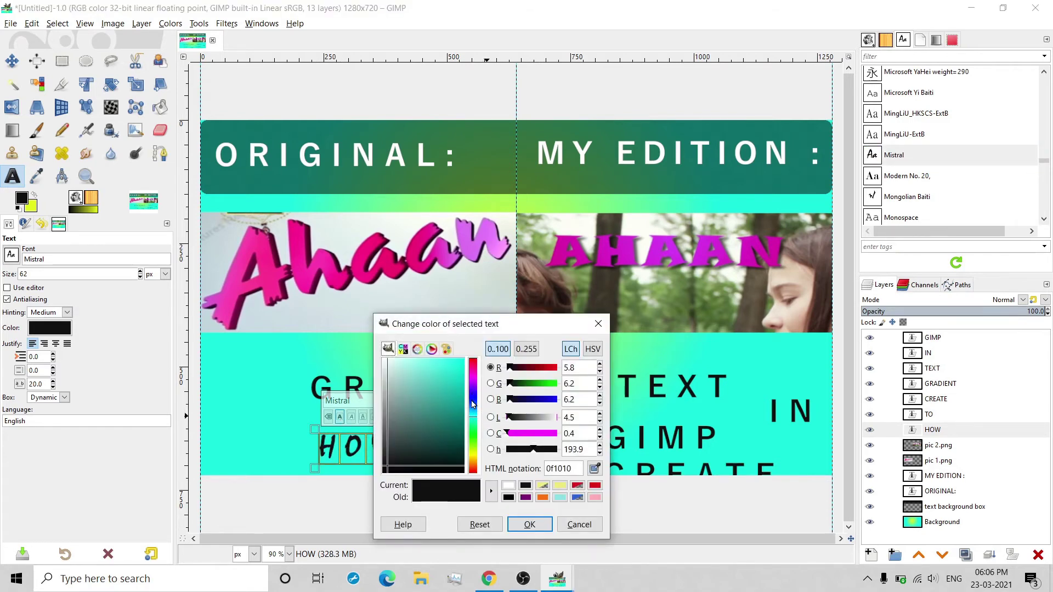
left_click_drag(473, 405, 473, 468)
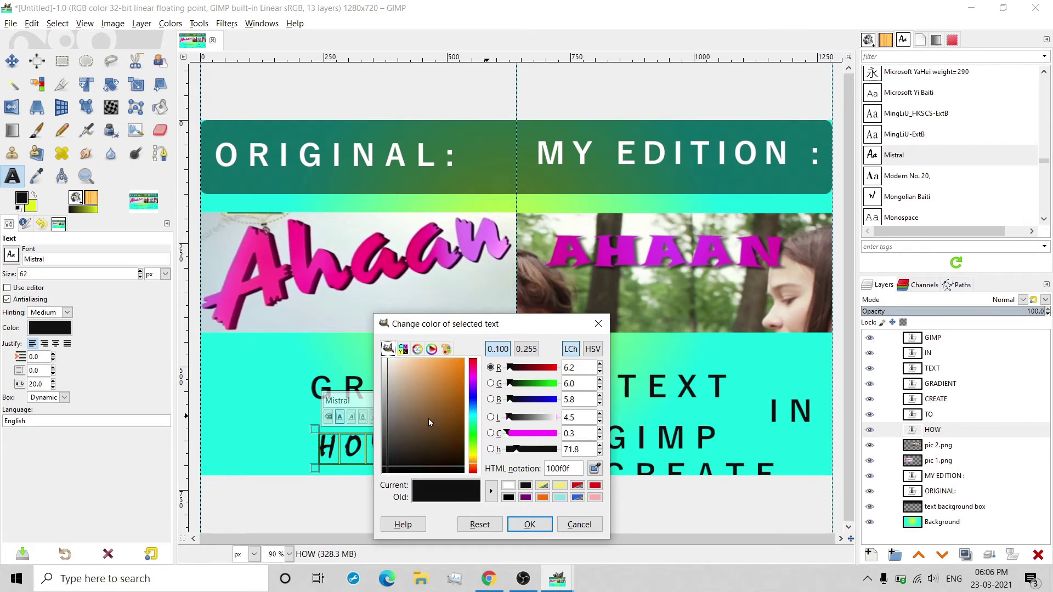
left_click_drag(429, 418, 456, 366)
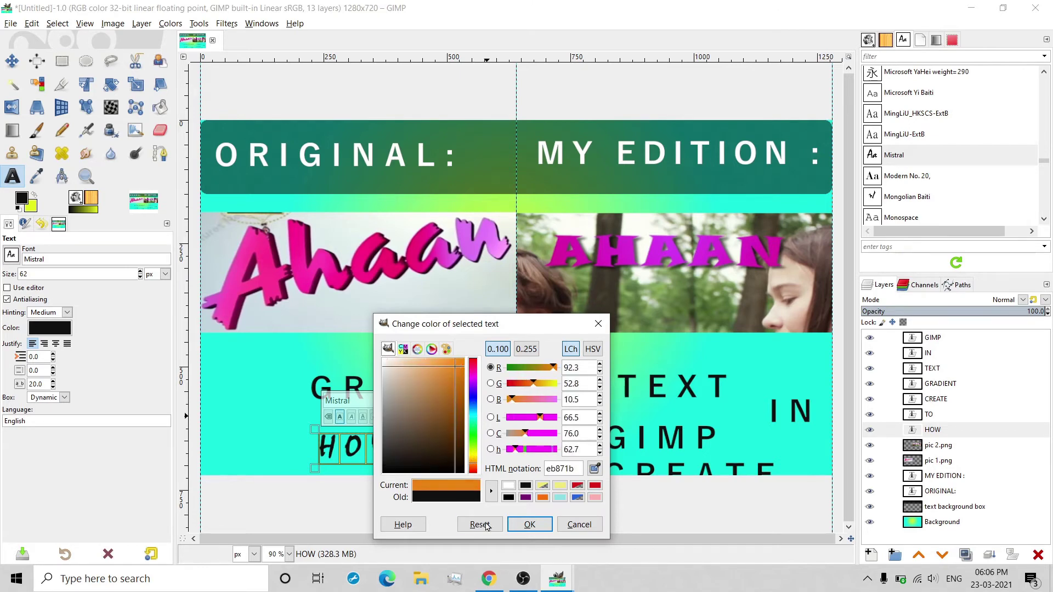
left_click(530, 525)
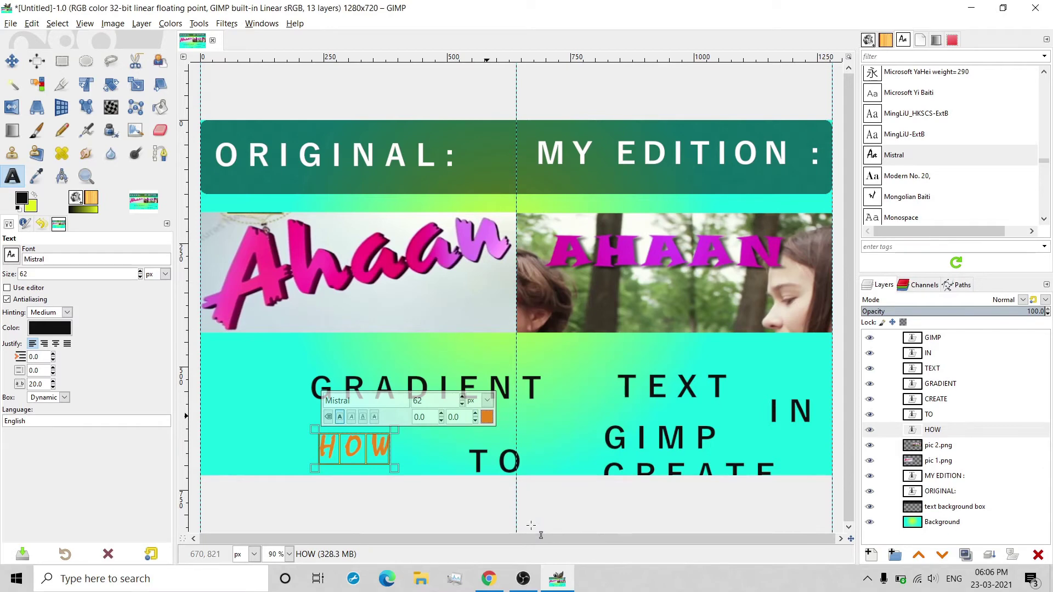
left_click(13, 64)
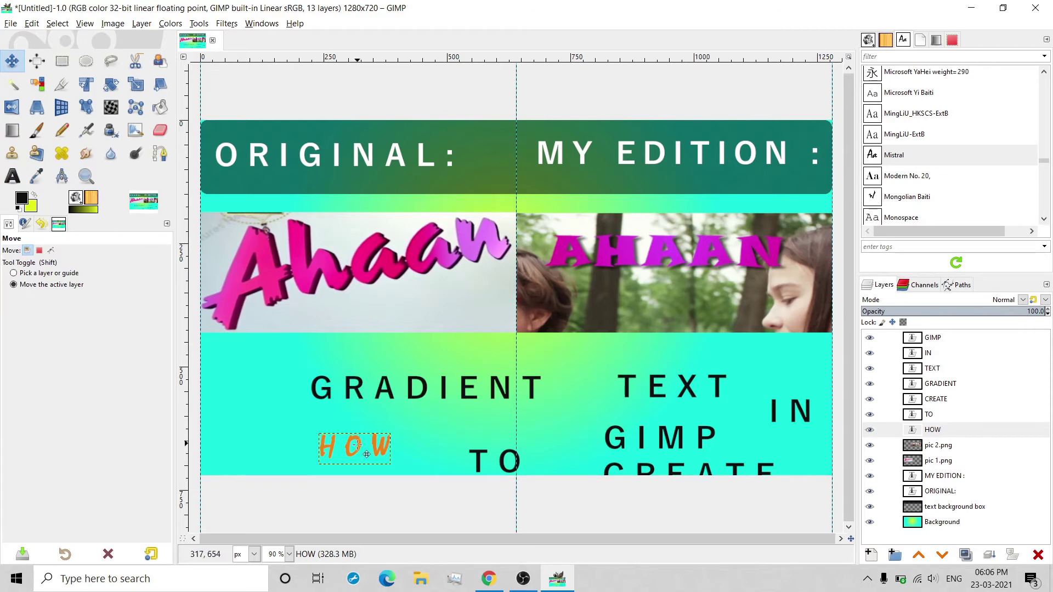
left_click_drag(357, 451, 264, 404)
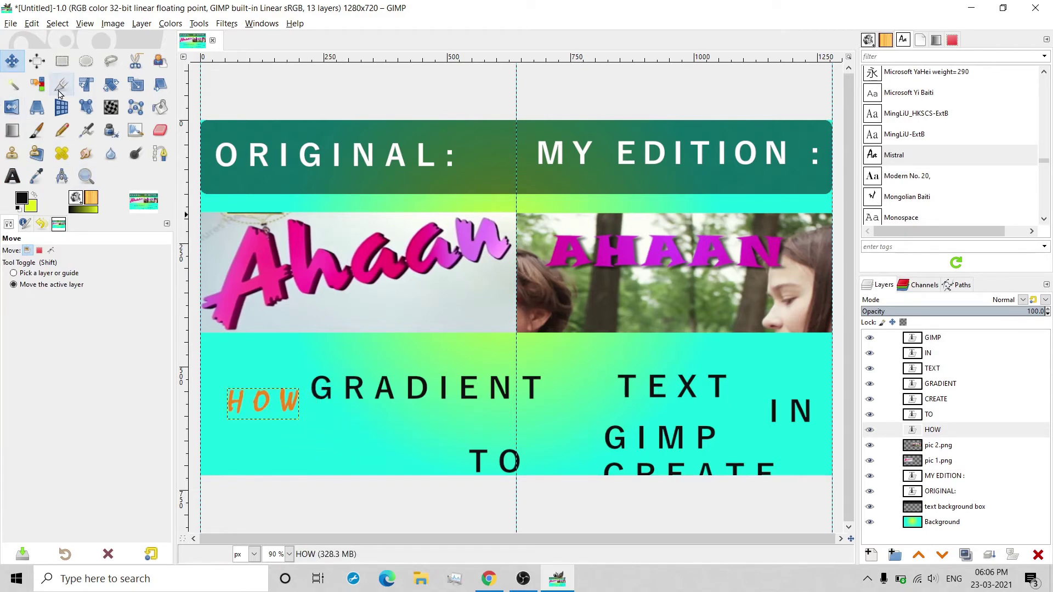
Rotate the "HOW" layer counter-clockwise by about 30° so the word slants upward.
left_click(111, 85)
left_click(275, 408)
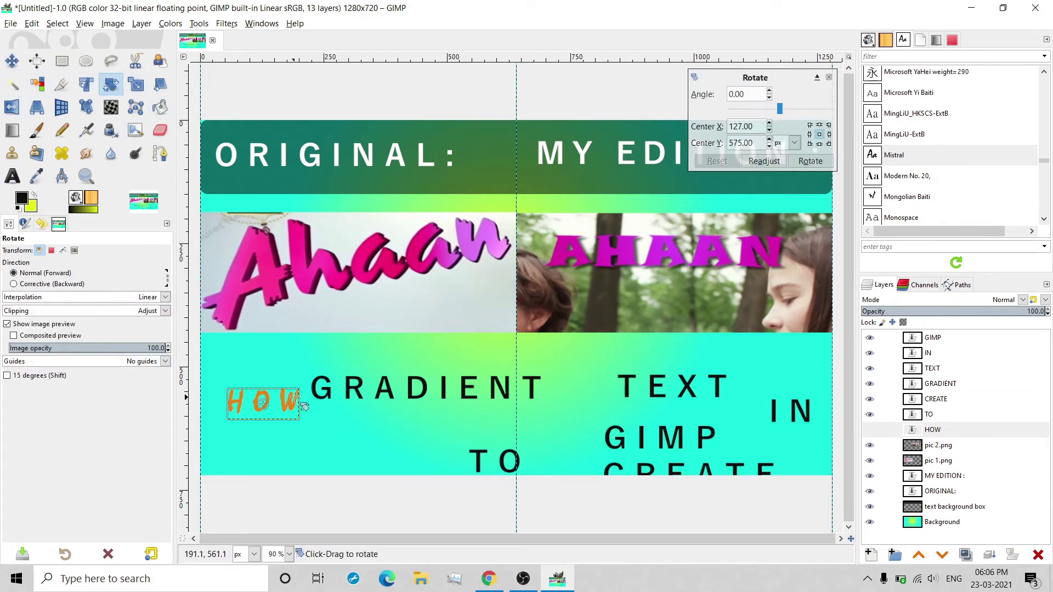
mouse_move(294, 400)
left_mouse_down()
mouse_move(295, 380)
mouse_move(299, 391)
left_mouse_up()
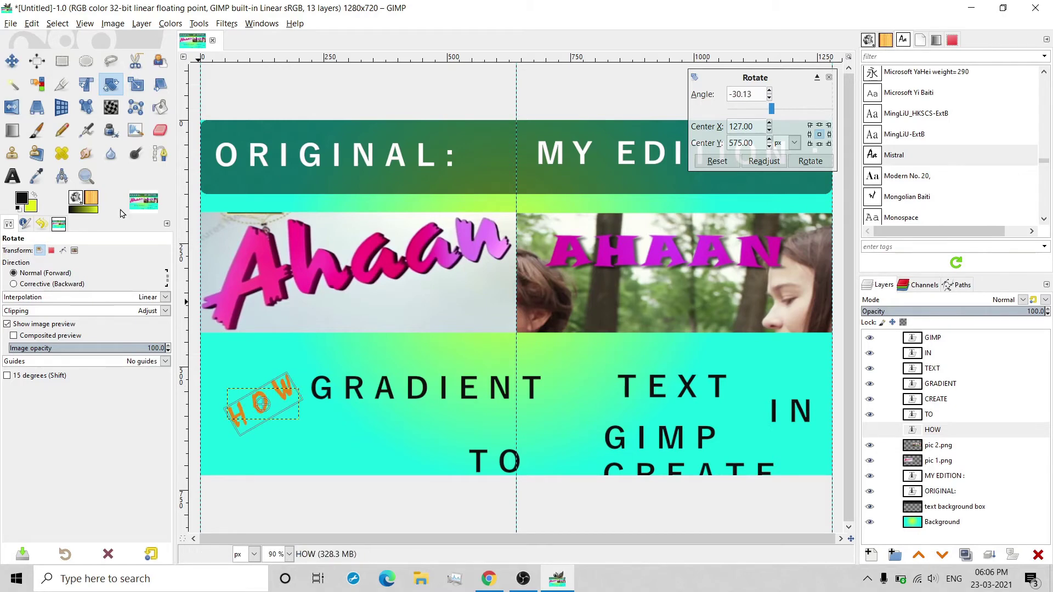
left_click(12, 177)
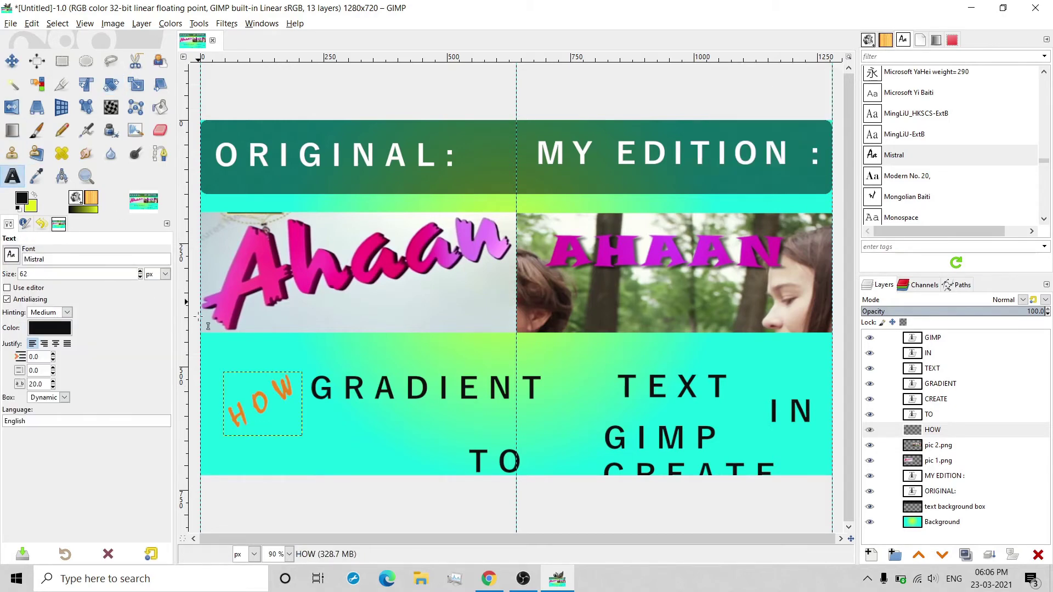
left_click(249, 405)
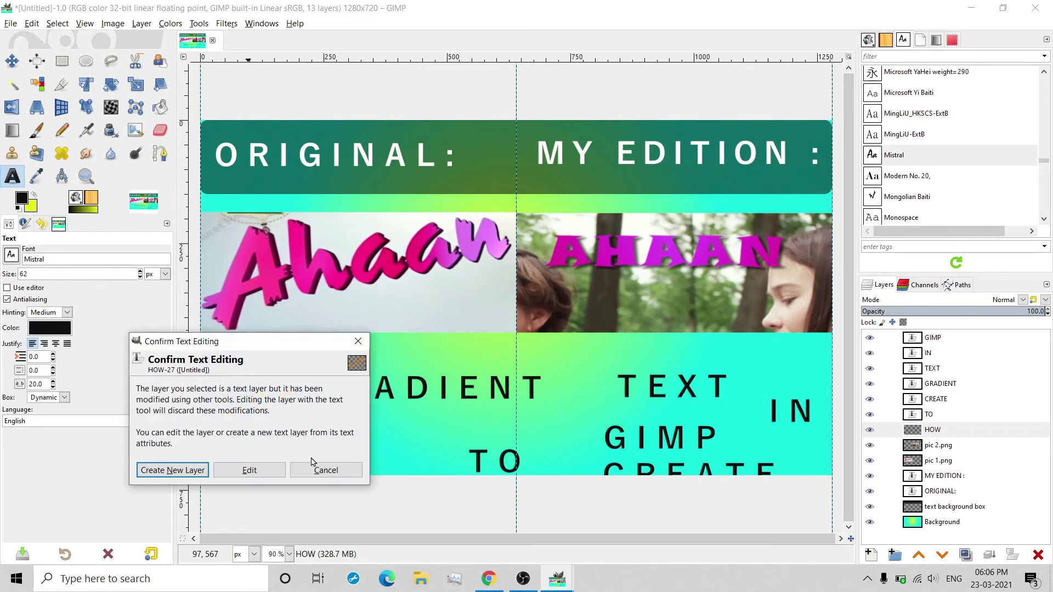
left_click(324, 471)
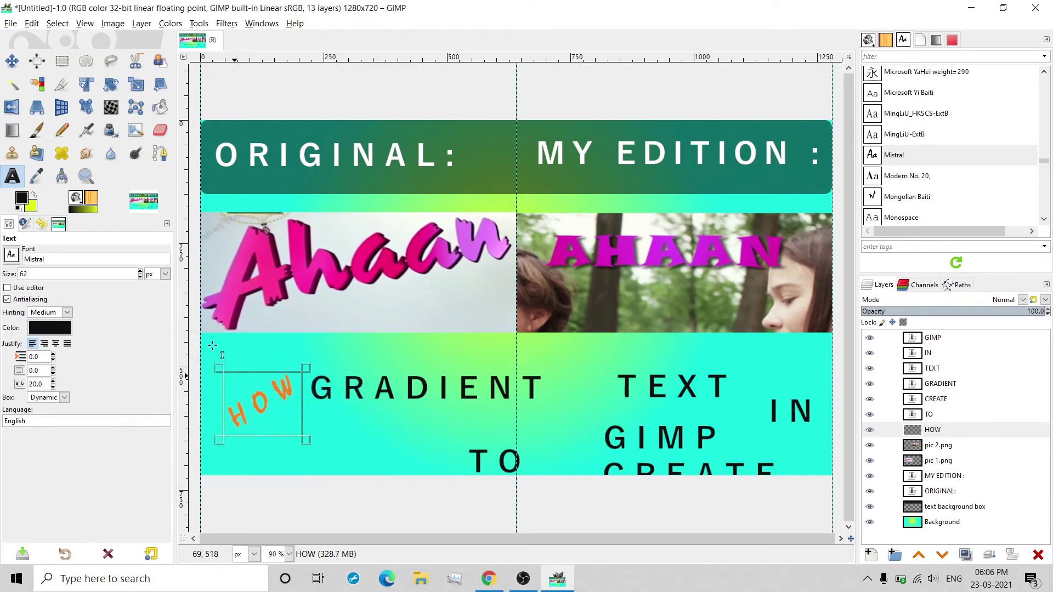
Scale the slanted "HOW" layer to about 201 × 157 px and shift it against the canvas's left edge.
left_click(136, 85)
left_click(277, 411)
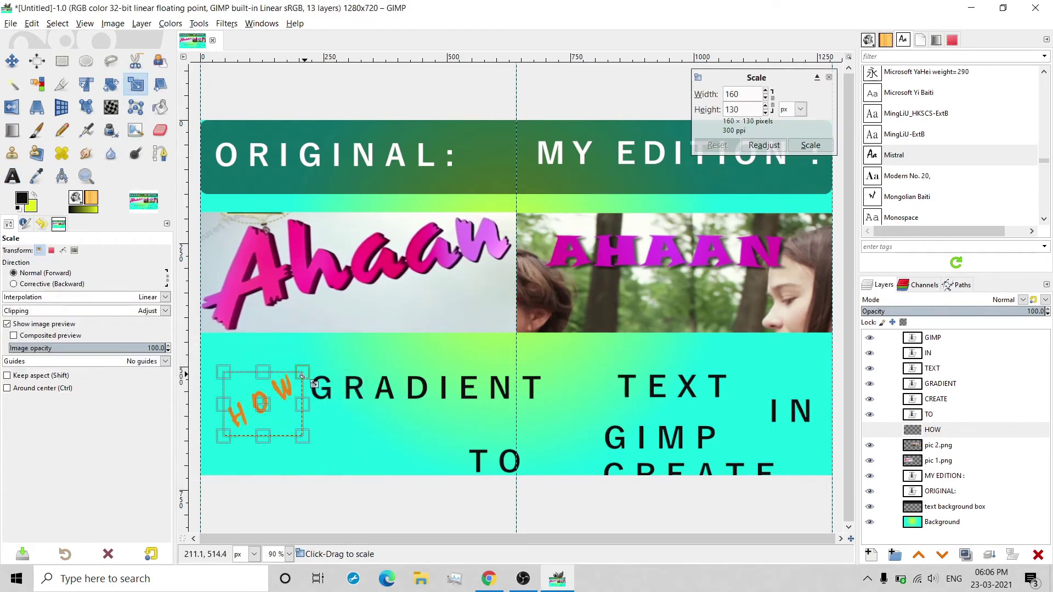
left_click_drag(301, 376, 321, 363)
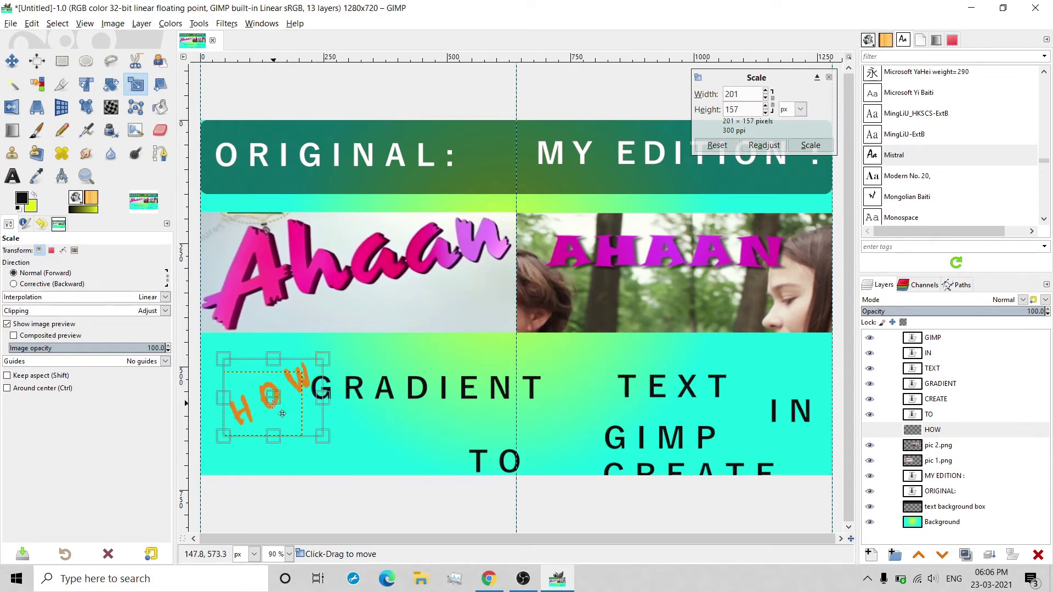
left_click_drag(277, 409, 258, 396)
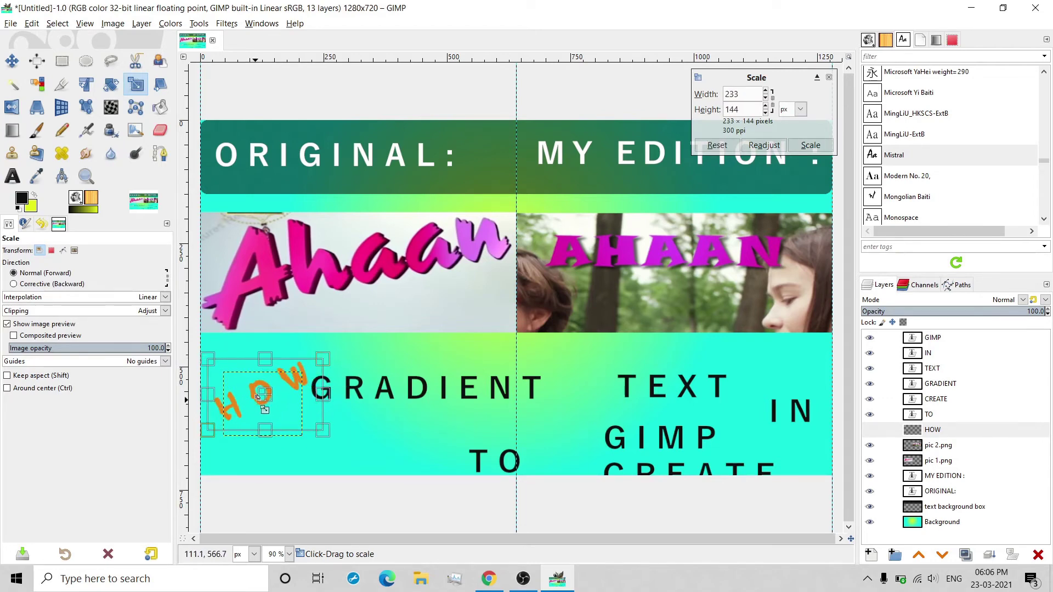
key("ctrl+z")
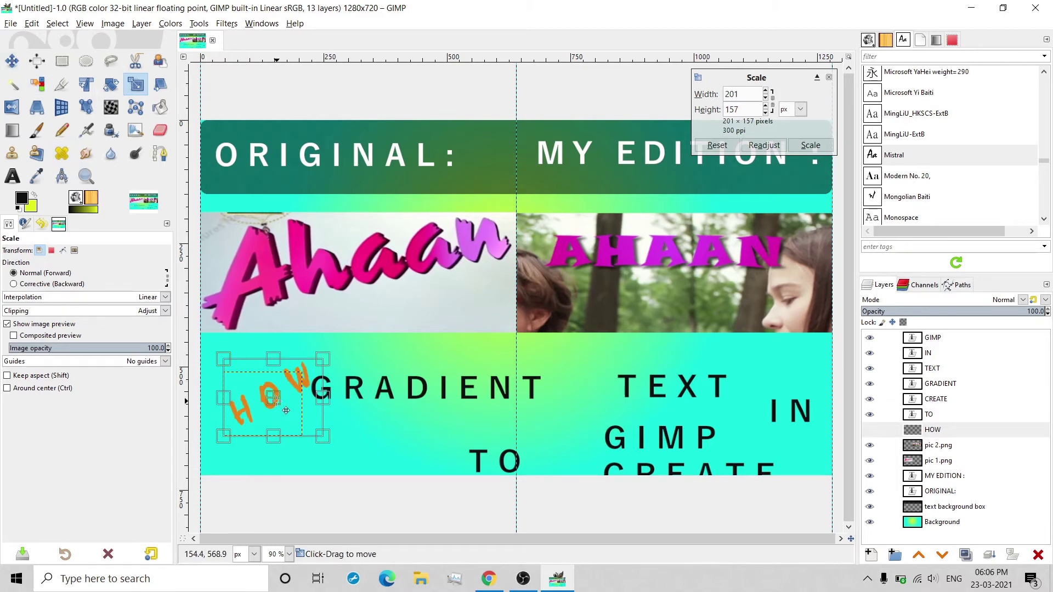
mouse_move(286, 404)
left_mouse_down()
mouse_move(266, 397)
mouse_move(265, 405)
left_mouse_up()
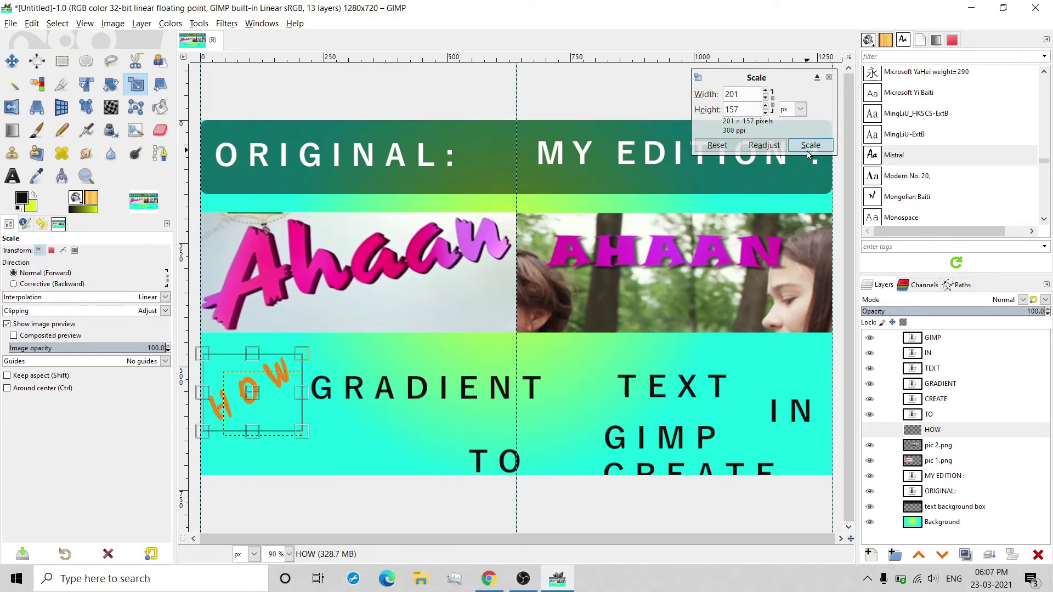
left_click(807, 145)
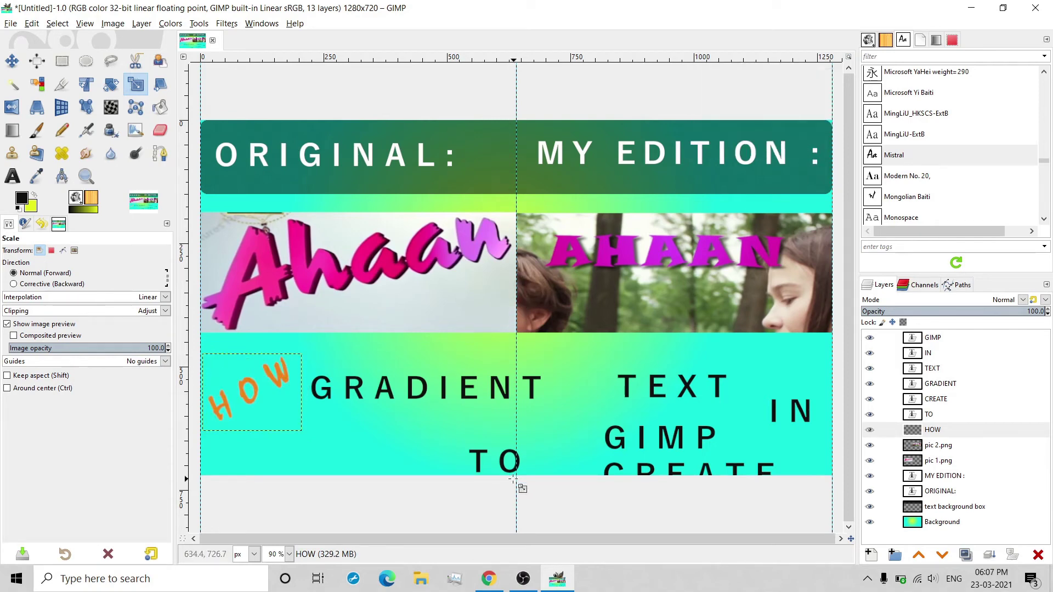
Change the font of the word "TO" to Stencil.
left_click(11, 177)
left_click(486, 460)
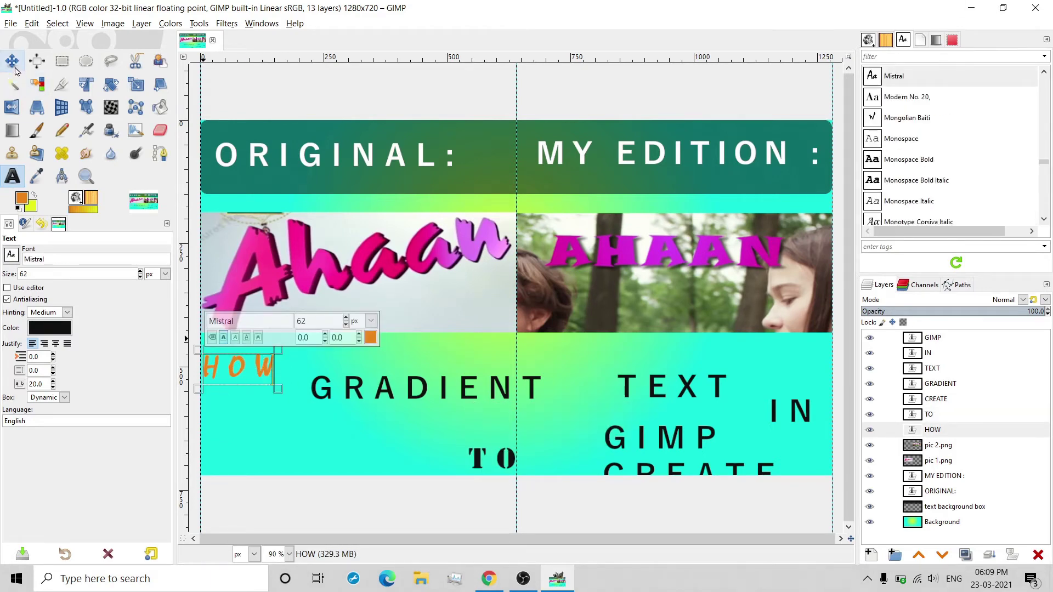
Rotate the word "HOW" so it slants upward again and enlarge it in the space in front of "GRADIENT".
left_click(110, 84)
left_click(247, 378)
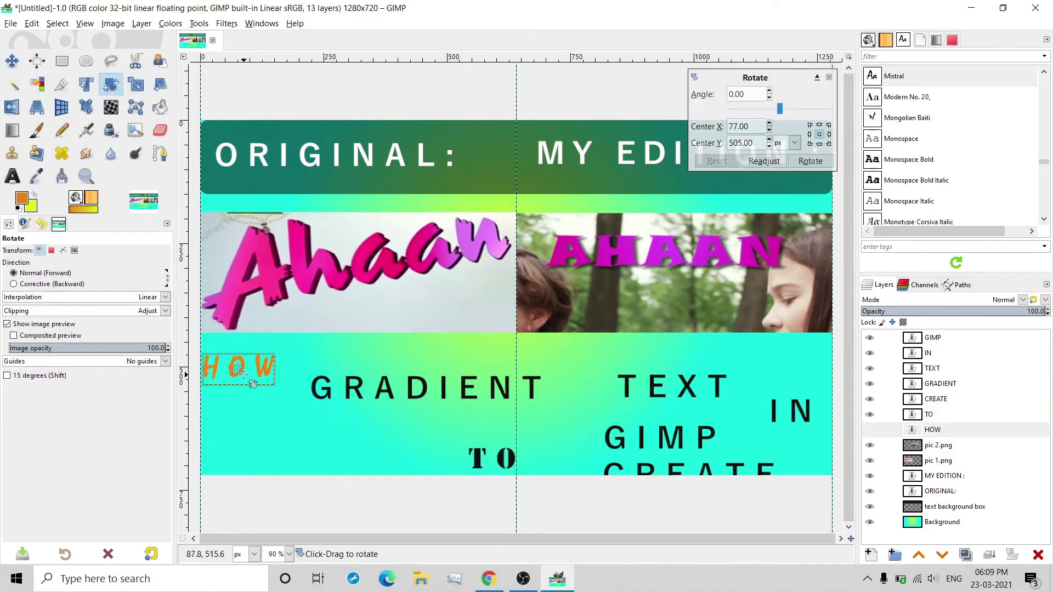
left_click_drag(274, 369, 254, 387)
left_click(810, 161)
left_click(136, 84)
left_click(295, 353)
left_click(811, 146)
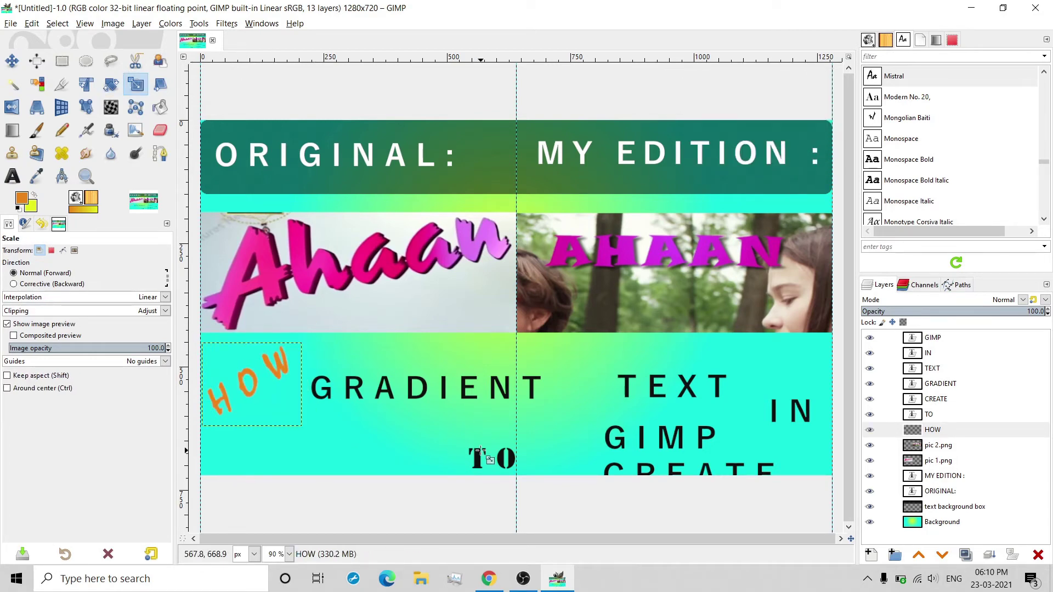
Try to change the font of the word "TO" to Mistral.
left_click(480, 453)
left_click(12, 175)
left_click(487, 458)
left_click(505, 412)
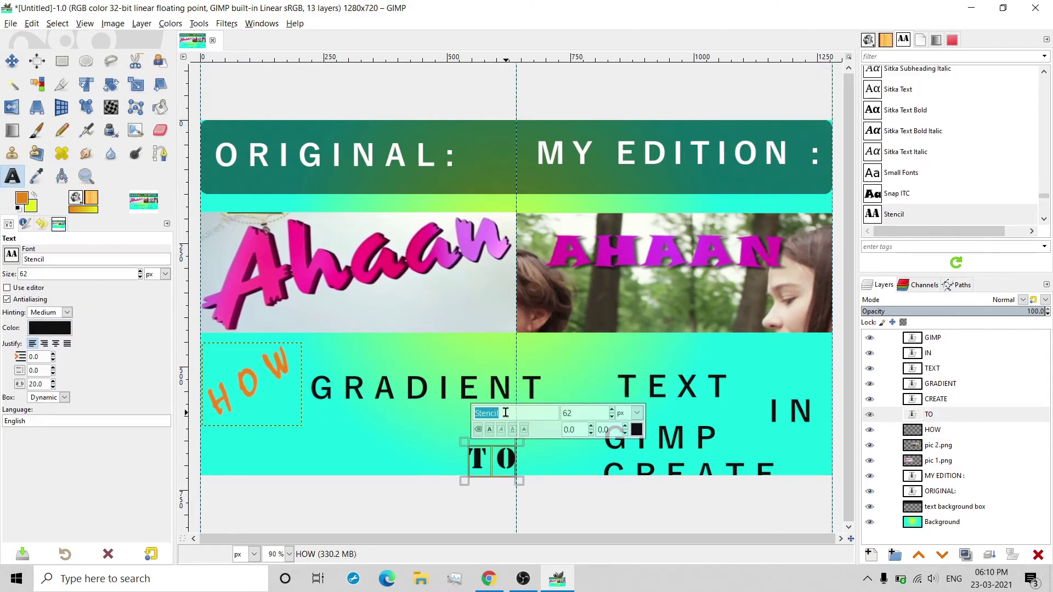
type("mistral")
double_click(518, 413)
left_click(927, 57)
type("mis")
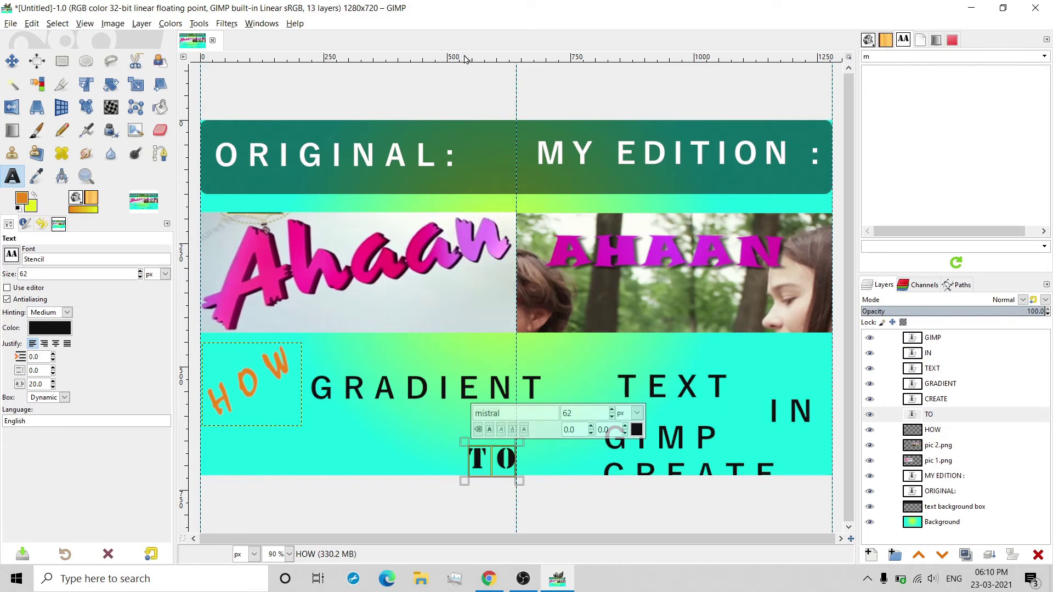
type(",")
Create a new text layer from the text attributes of the rotated "HOW" layer.
left_click(11, 259)
left_click(93, 380)
left_click(230, 378)
left_click(230, 379)
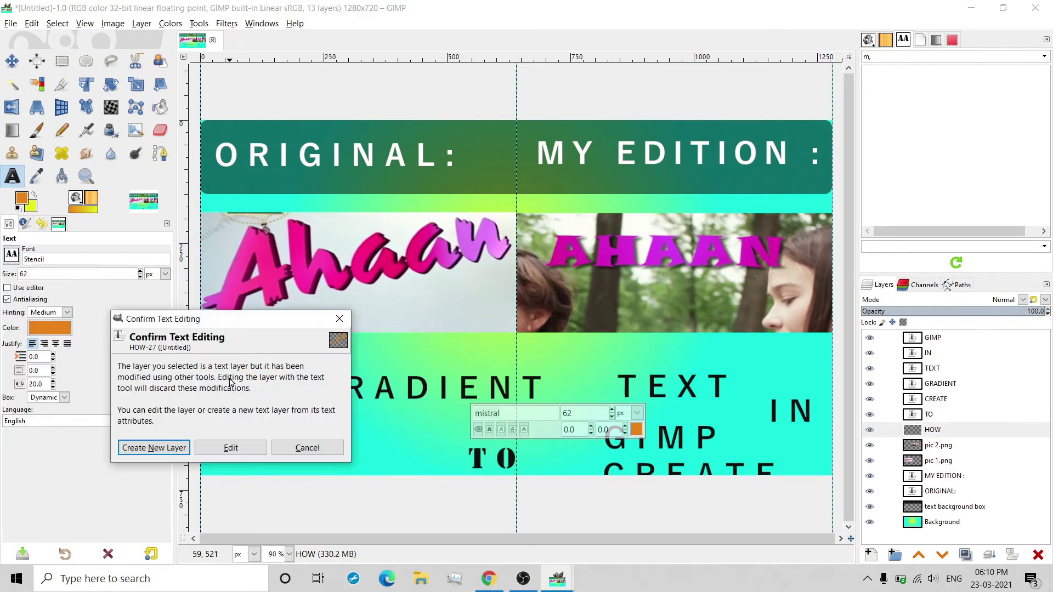
left_click(153, 448)
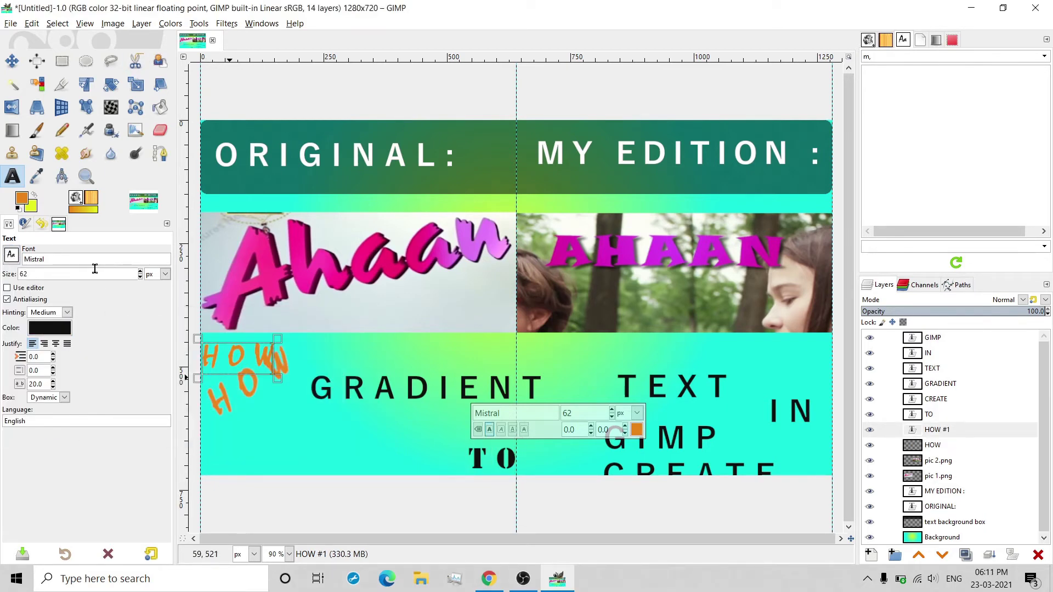
Set the font of the word "TO" to Mistral.
left_click(486, 459)
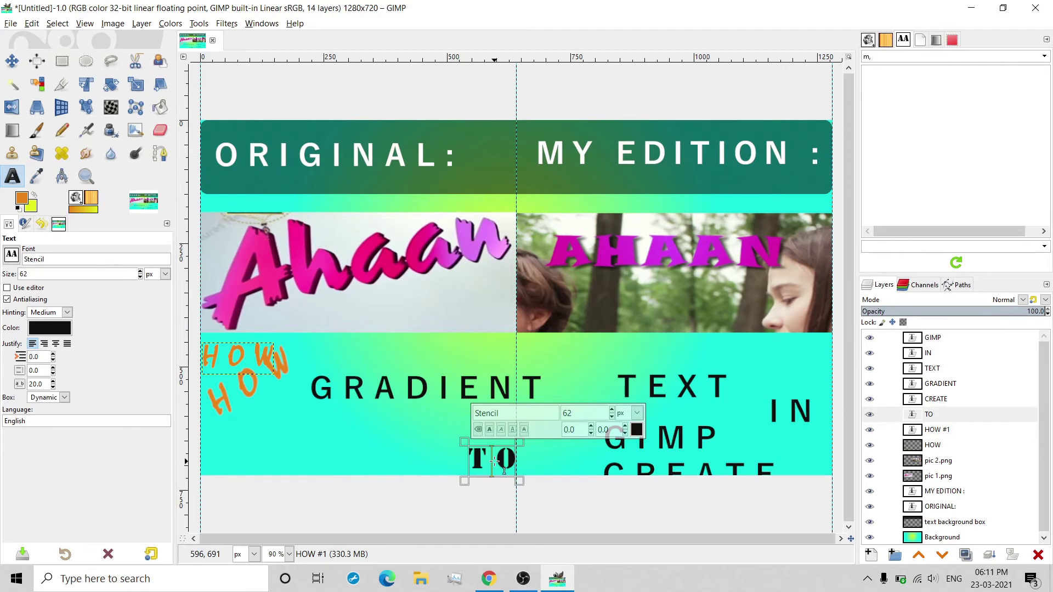
triple_click(493, 413)
type("Mis")
key("BackSpace")
key("BackSpace")
key("BackSpace")
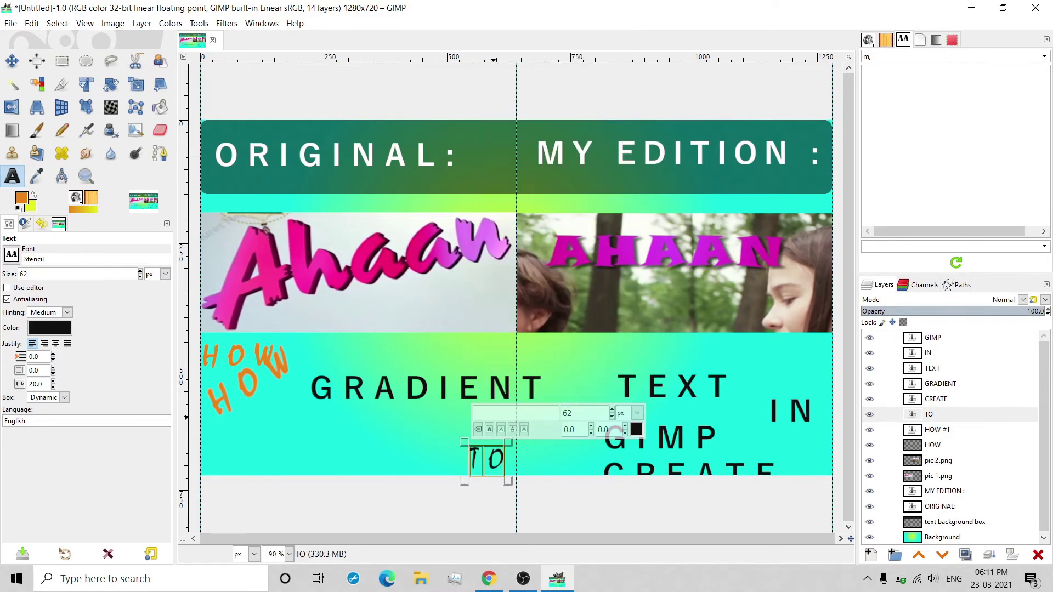
type("Mistral")
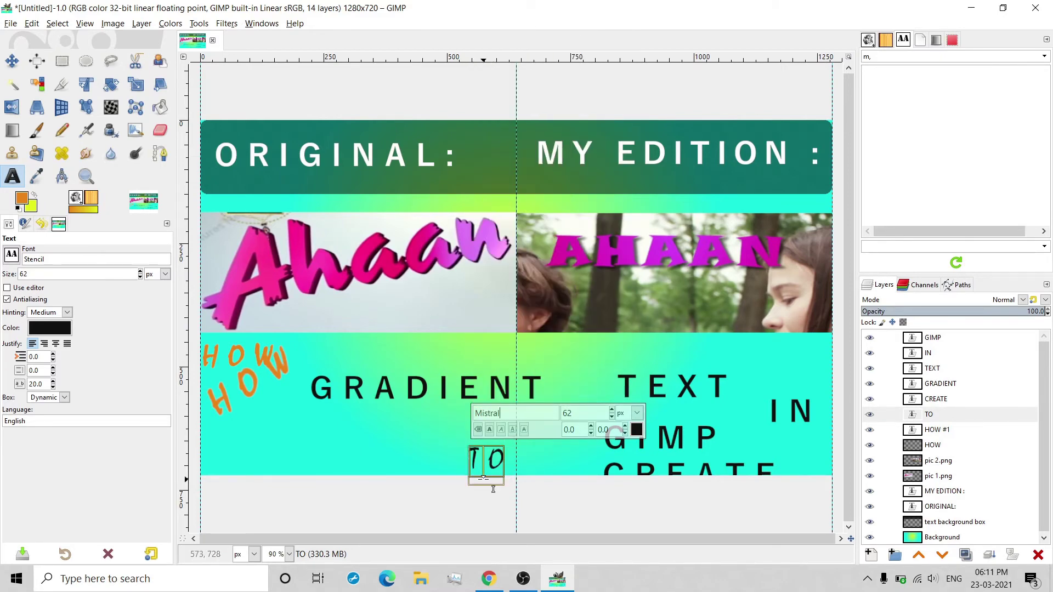
double_click(36, 259)
type("Mis")
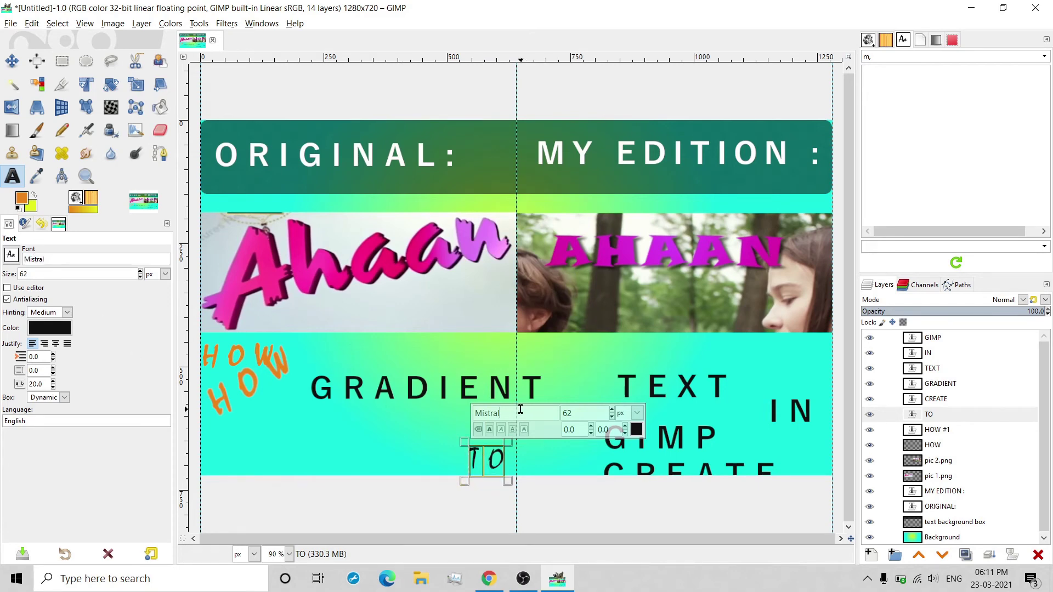
Colour the word "TO" in the same orange as "HOW" and make it bold.
left_click(637, 431)
left_click(665, 501)
left_click(683, 540)
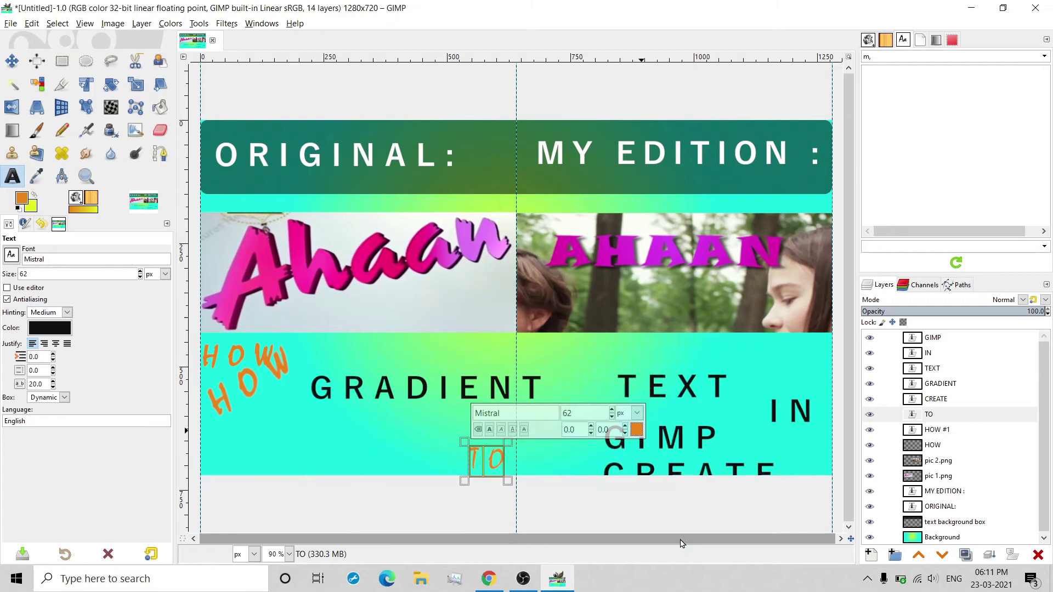
left_click(490, 430)
Hide the duplicate "HOW #1" layer and move the word "TO" up to the space above "GRADIENT".
left_click(12, 61)
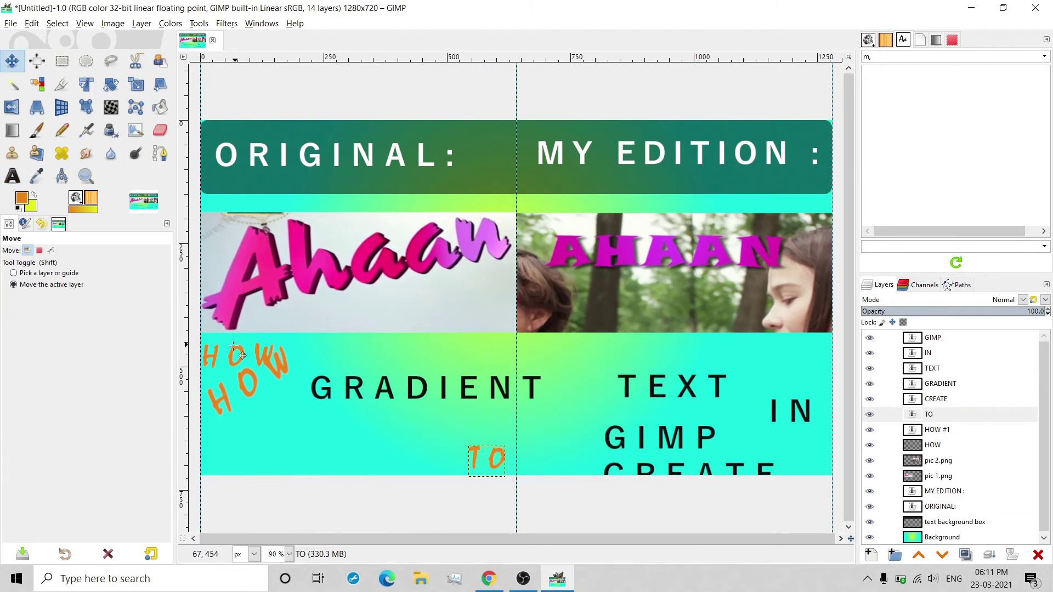
left_click(870, 429)
left_click_drag(489, 455, 428, 353)
Enlarge the word "TO" and rotate it to slant upward directly after "HOW".
left_click(143, 93)
left_click(353, 399)
left_click(111, 90)
key("Return")
key("m")
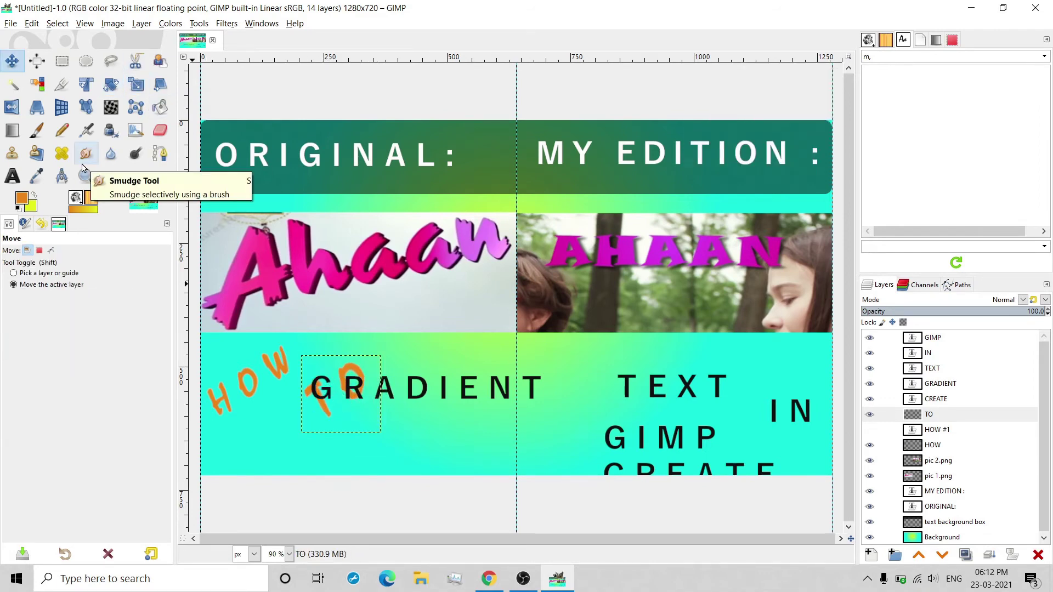
key("t")
left_click(654, 472)
key("m")
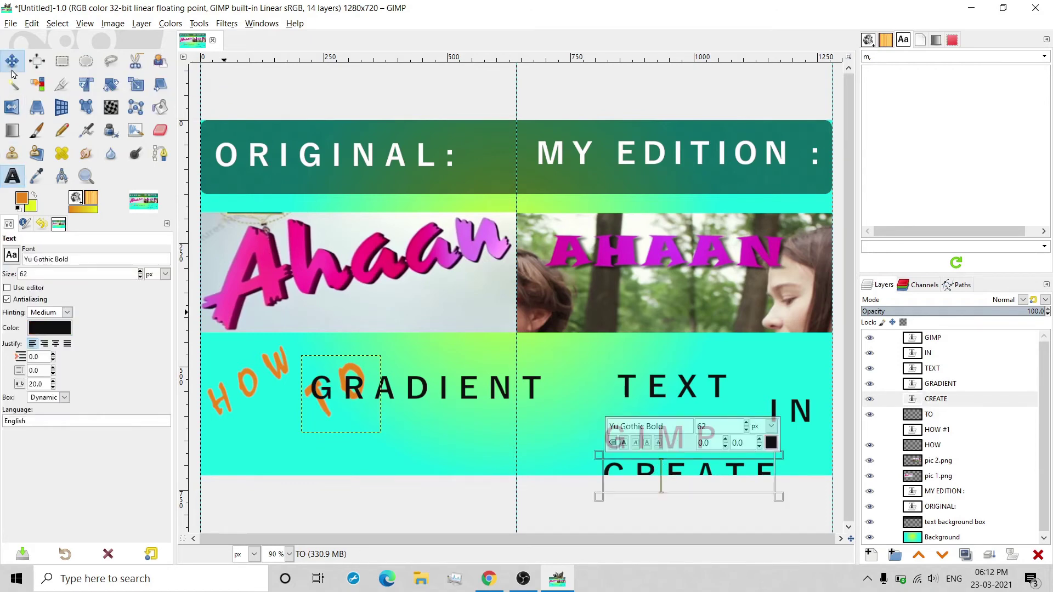
Move the word "GRADIENT" out of the caption row, up onto the dark header bar below "ORIGINAL:".
left_click(70, 275)
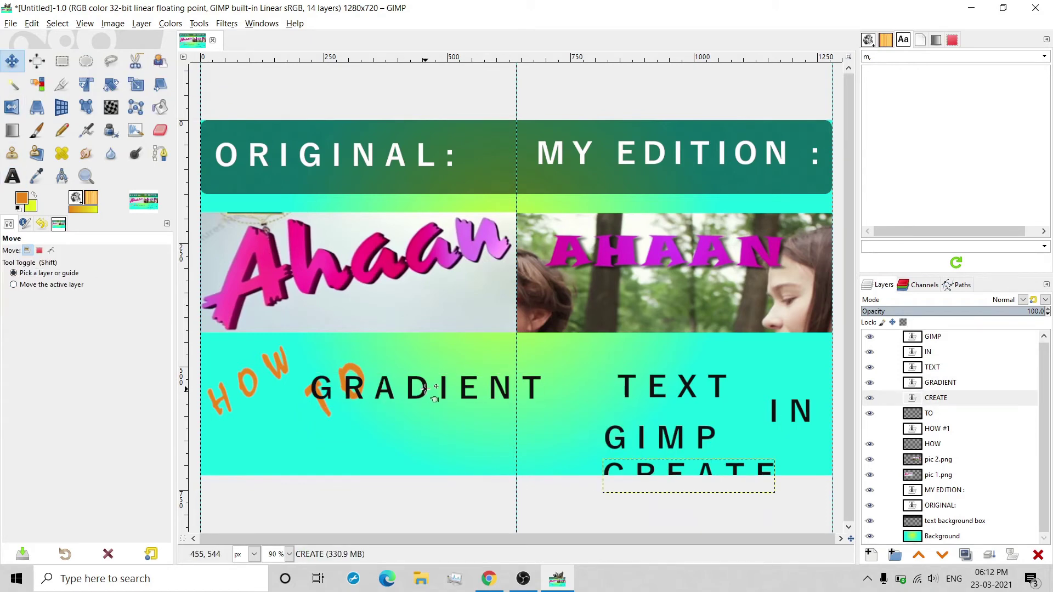
left_click(425, 389)
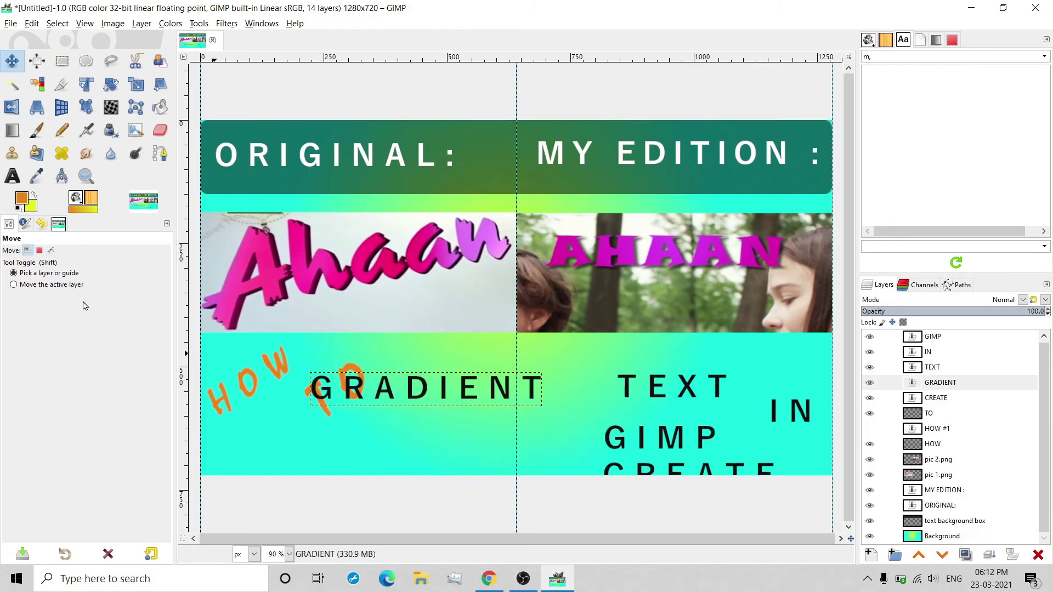
left_click(52, 284)
left_click_drag(412, 388, 392, 176)
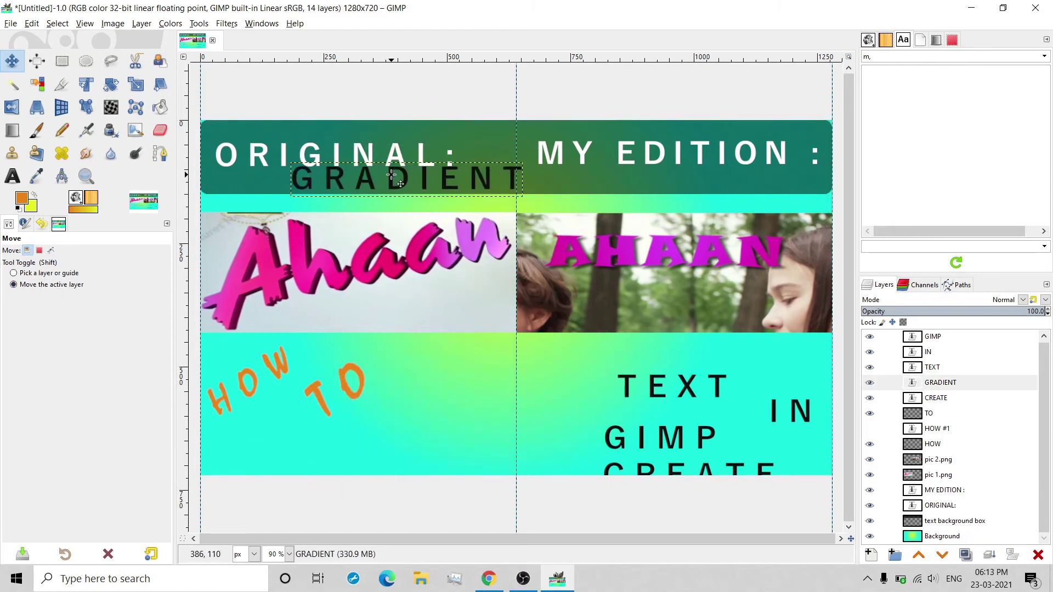
Set the font of the word "CREATE" to Mistral and colour it in the same orange as "HOW".
left_click(12, 177)
left_click(707, 475)
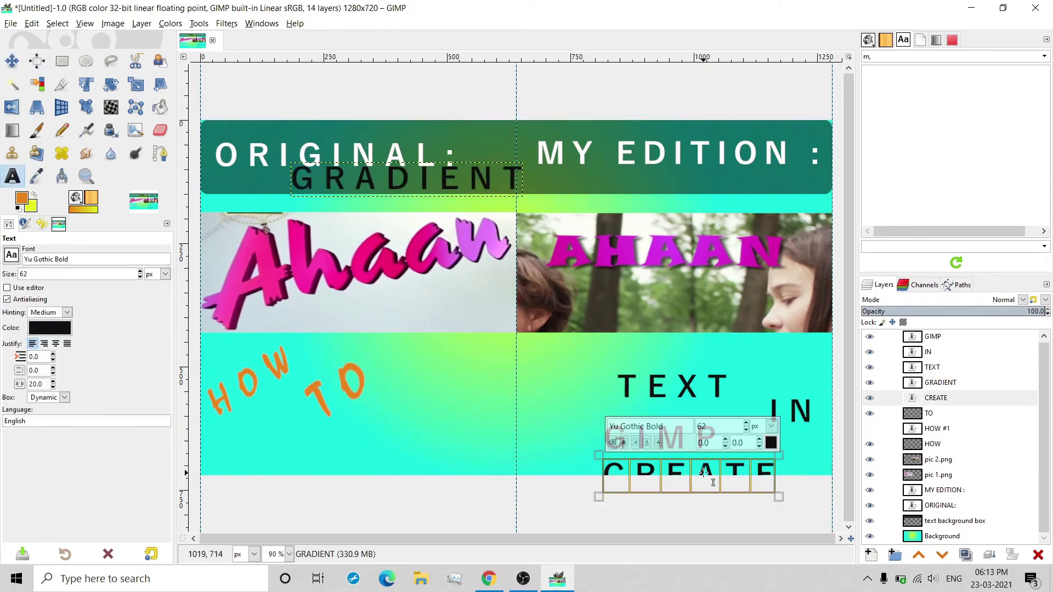
triple_click(649, 432)
type("MMistral")
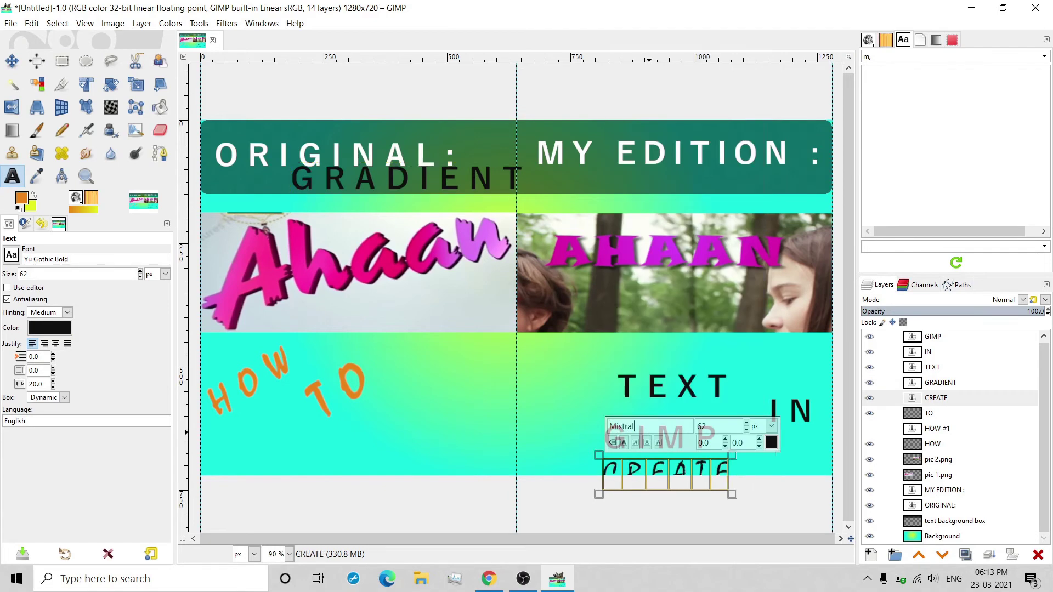
left_click(772, 443)
left_click(799, 506)
left_click(816, 545)
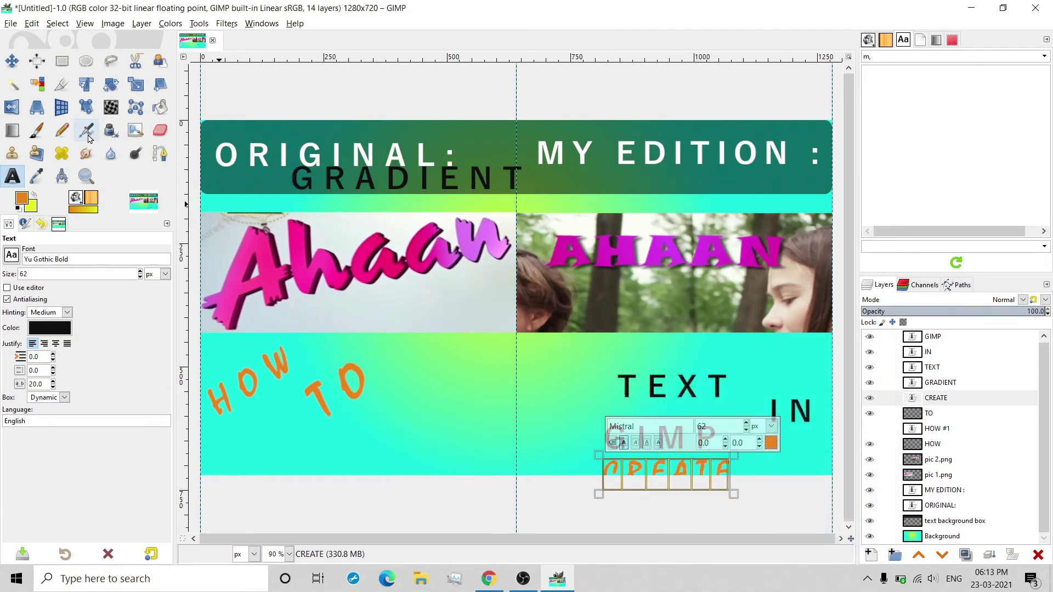
key("Escape")
Move the word "CREATE" up beside "TO" and scale it to about 302 × 82 px.
key("m")
left_click_drag(687, 451, 541, 384)
left_click(136, 84)
left_click(508, 402)
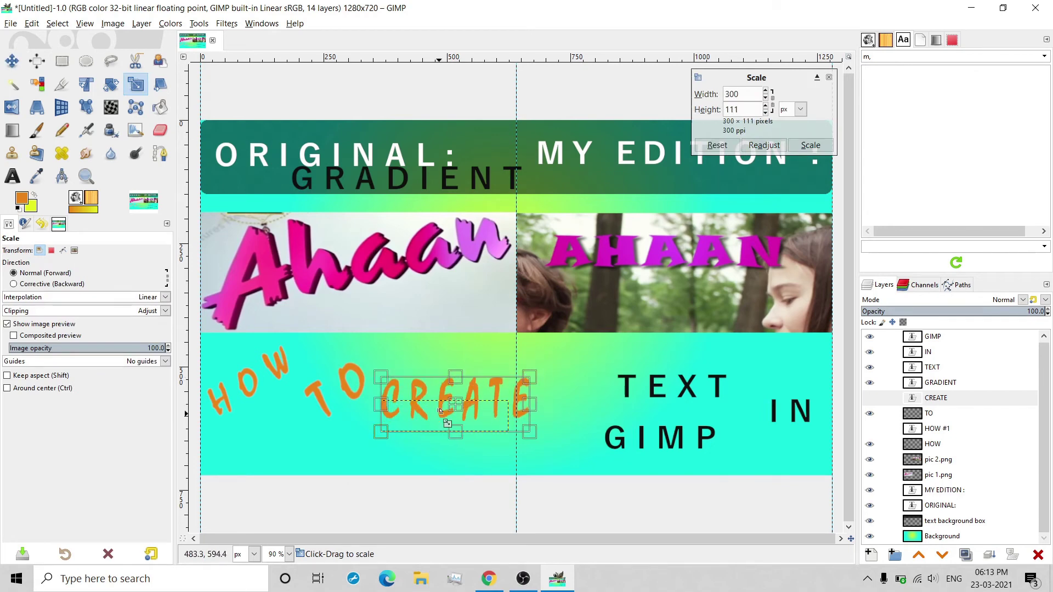
left_click_drag(405, 65, 404, 79)
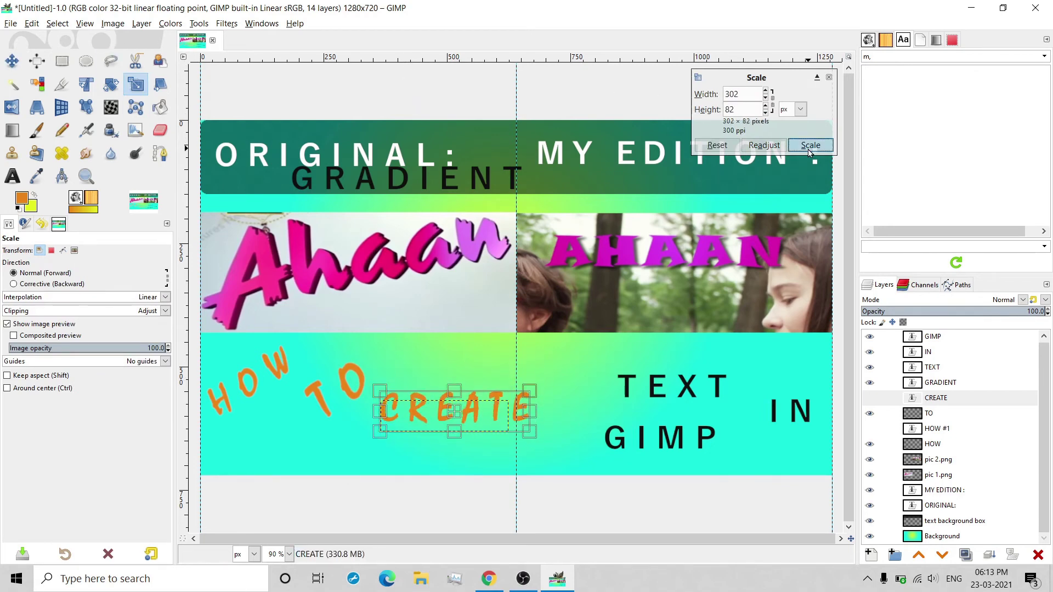
left_click(810, 145)
Nudge "CREATE" slightly up and to the left, and add two horizontal guides framing the caption row.
key("m")
left_click_drag(470, 69, 467, 66)
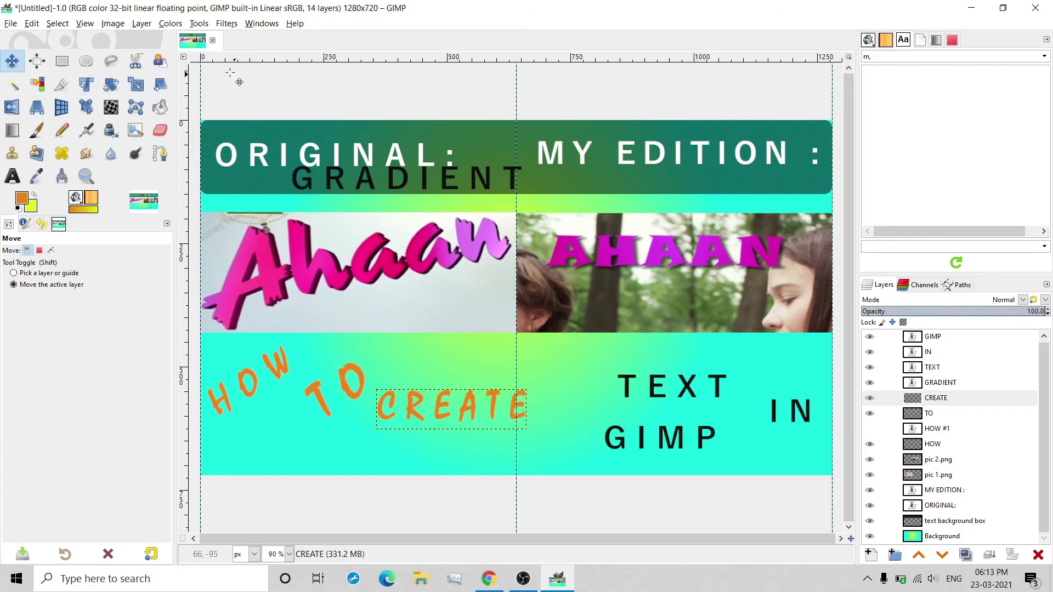
left_click_drag(186, 83, 386, 345)
left_click_drag(392, 67, 344, 419)
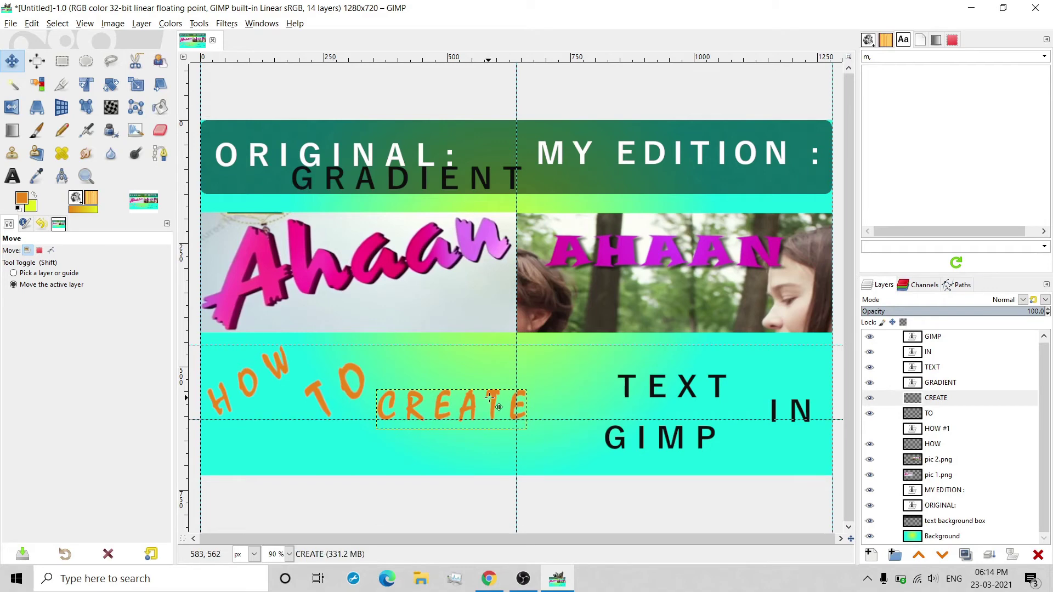
Rotate the word "TO" by about -10.67° so it slants more steeply upward.
left_click(110, 84)
left_click(327, 407)
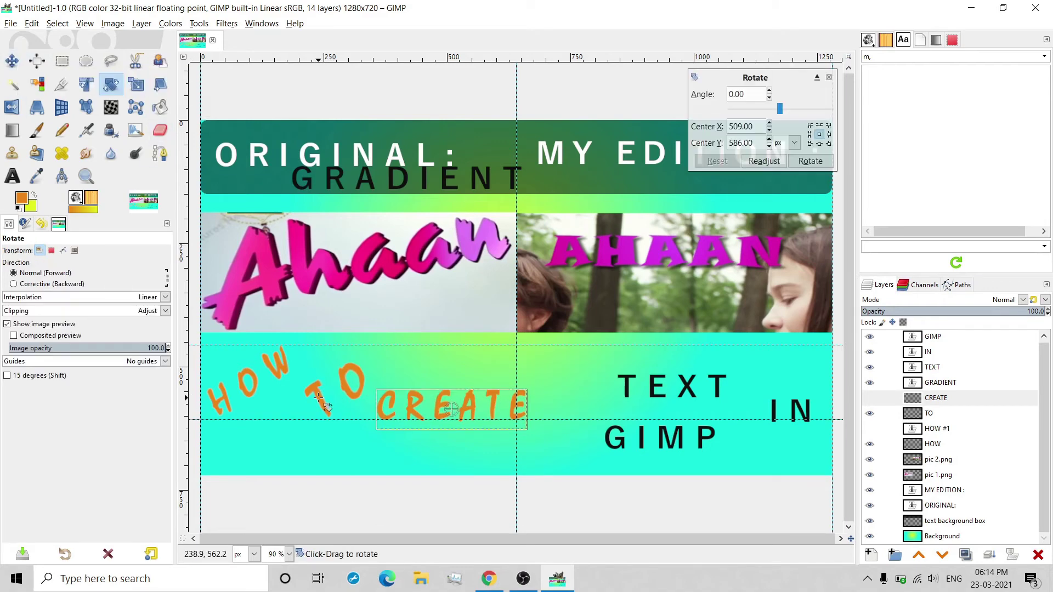
left_click(929, 414)
left_click(337, 392)
left_click_drag(378, 359, 369, 356)
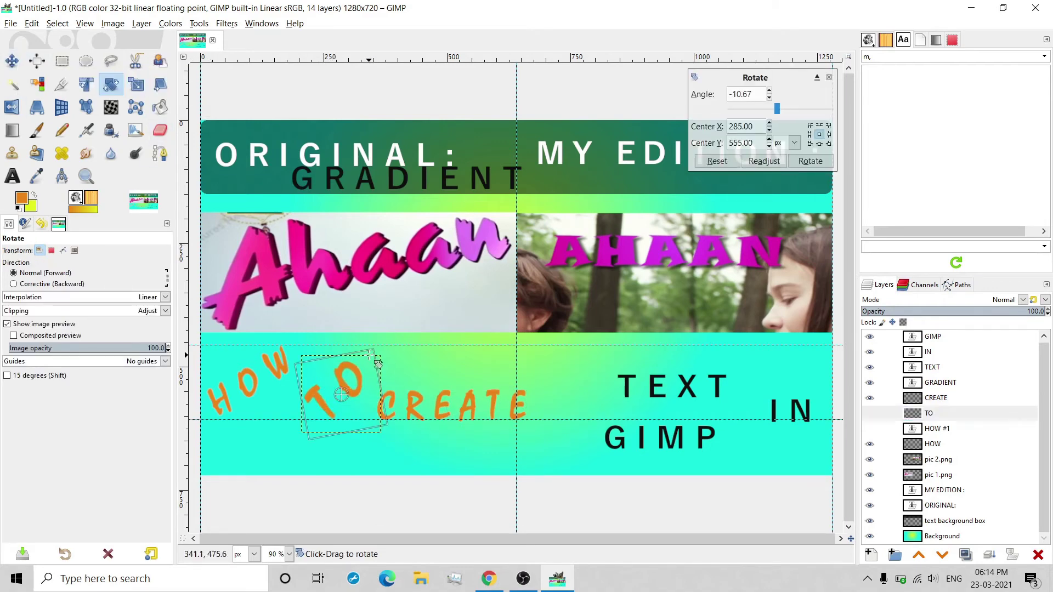
key("m")
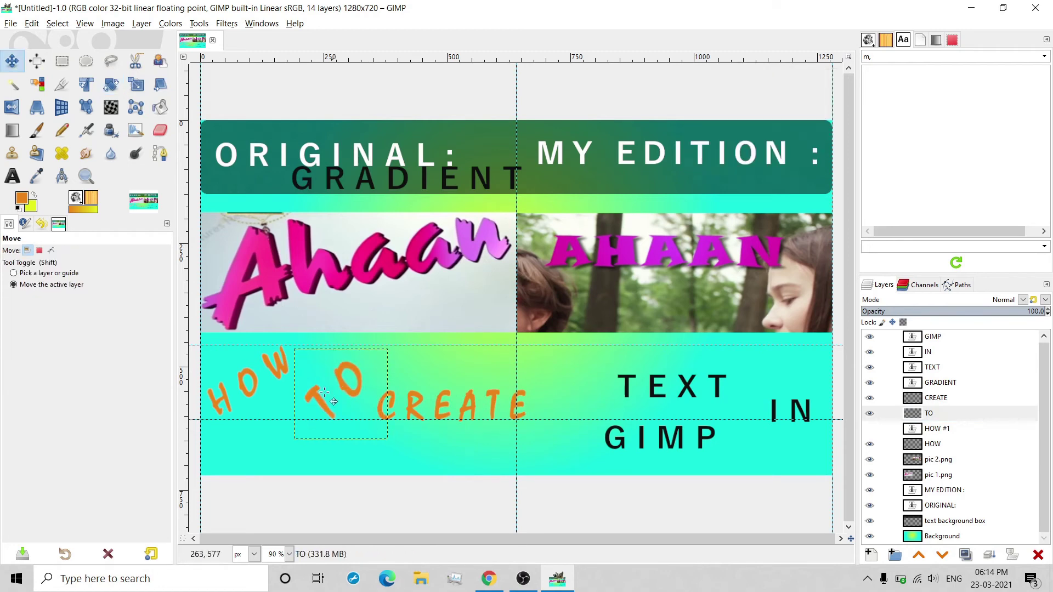
Adjust the size of the word "TO" slightly with the Scale tool and shift it a little to the left.
left_click(144, 89)
left_click(369, 375)
mouse_move(386, 357)
left_mouse_down()
mouse_move(401, 343)
mouse_move(393, 357)
left_mouse_up()
left_click_drag(347, 395, 339, 393)
left_click(810, 145)
left_click(321, 403)
Rotate the word "CREATE" by about -30.85° so it slants upward.
left_click(111, 85)
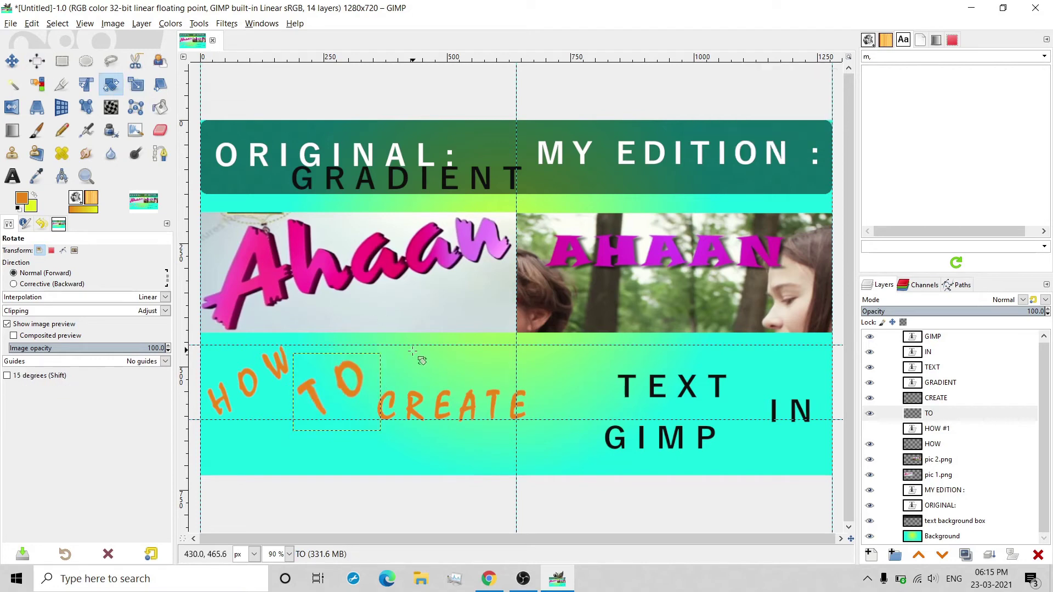
left_click(412, 352)
left_click(937, 399)
left_click(543, 399)
left_click_drag(522, 396, 502, 365)
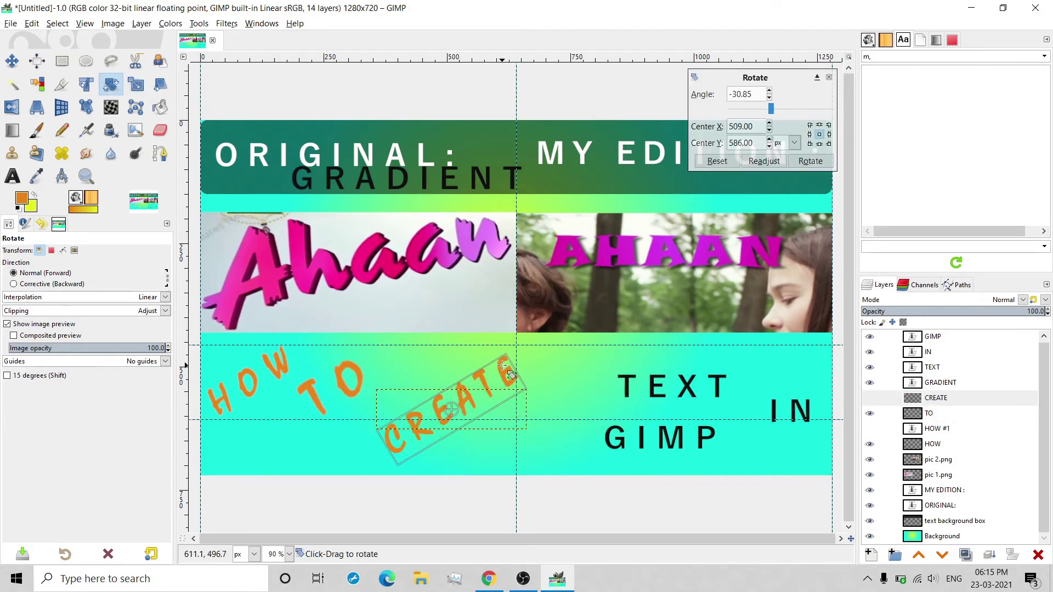
key("m")
Move the slanted word "CREATE" up between the two horizontal guides and scale it down.
left_click_drag(457, 402, 447, 376)
left_click(136, 84)
left_click(443, 340)
left_click_drag(516, 330, 500, 345)
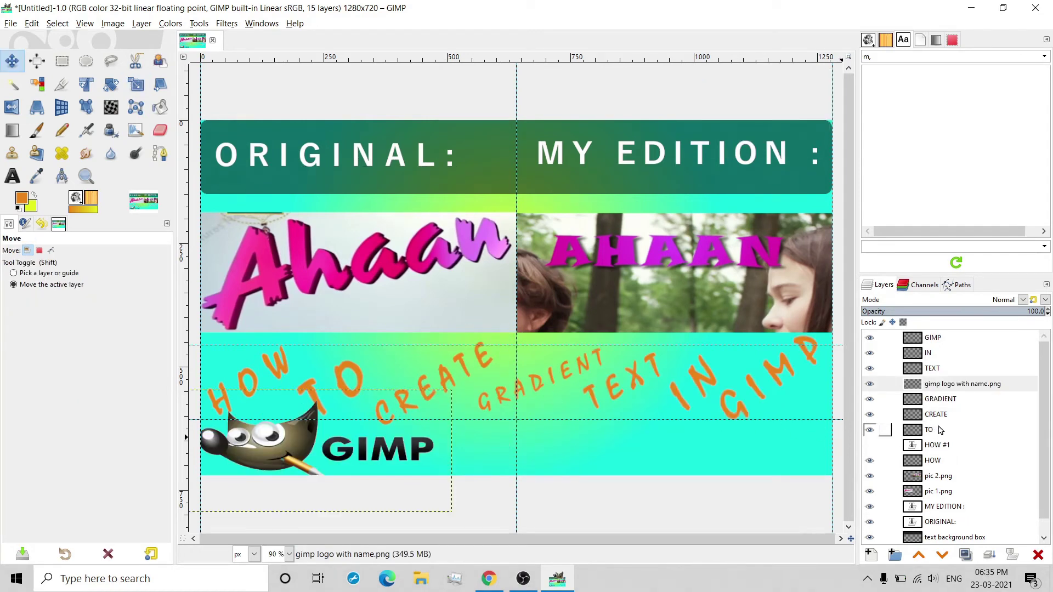
Move "HOW" slightly up and "TO" up and to the right so both sit between the horizontal guides.
left_click(928, 462)
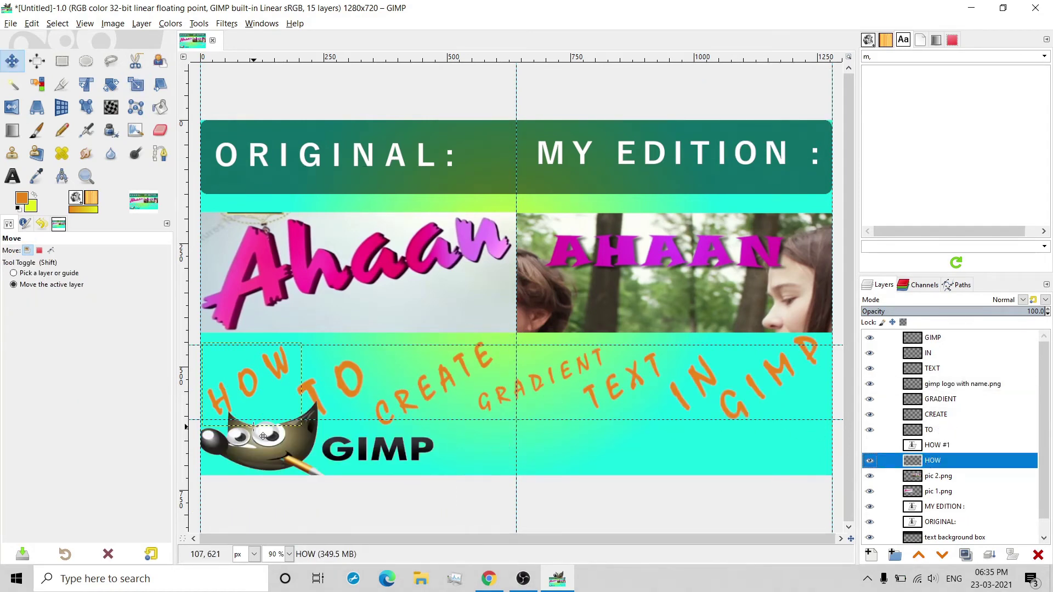
left_click_drag(242, 399, 242, 391)
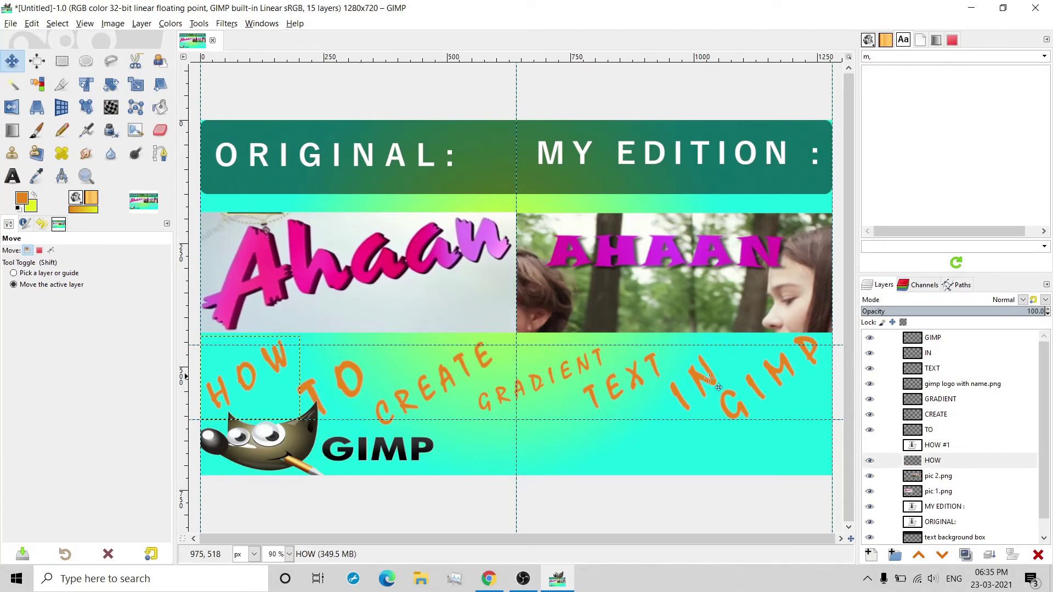
left_click(933, 430)
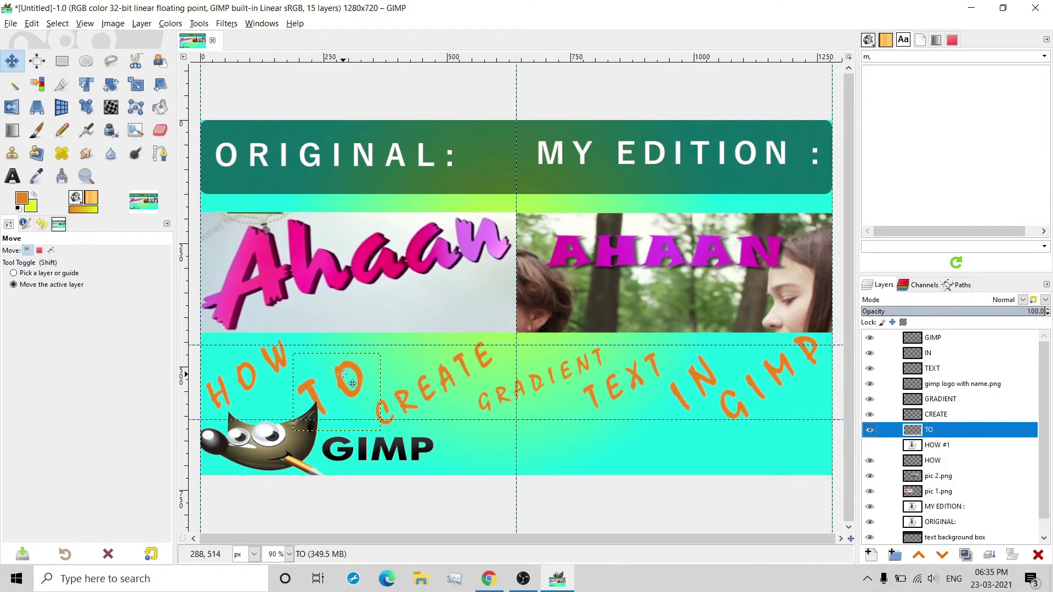
left_click_drag(342, 376, 356, 364)
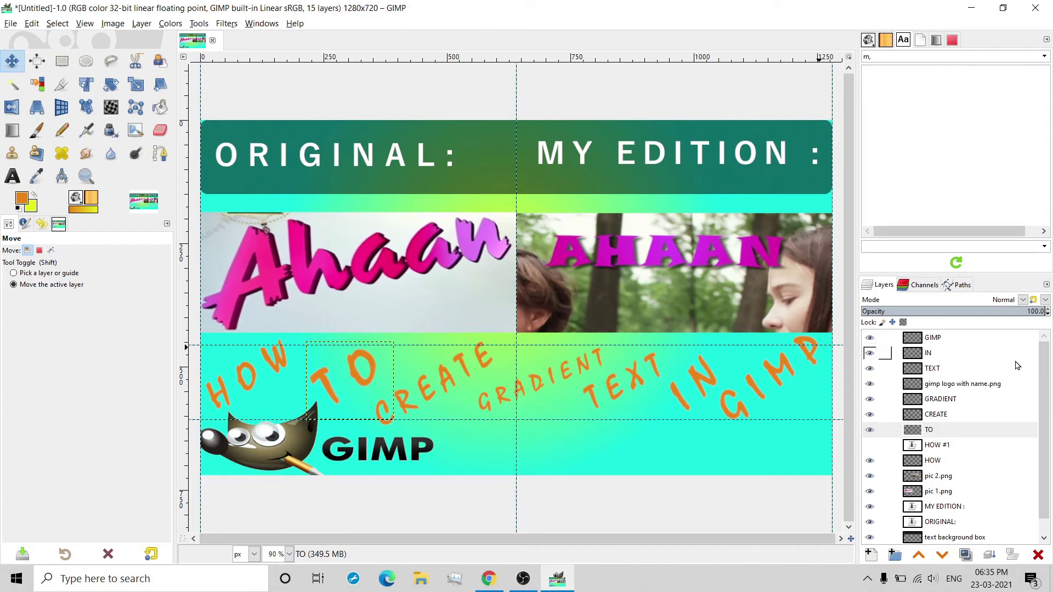
Move the GIMP logo picture slightly up and to the right, and raise its layer to the top of the stack.
left_click(959, 343)
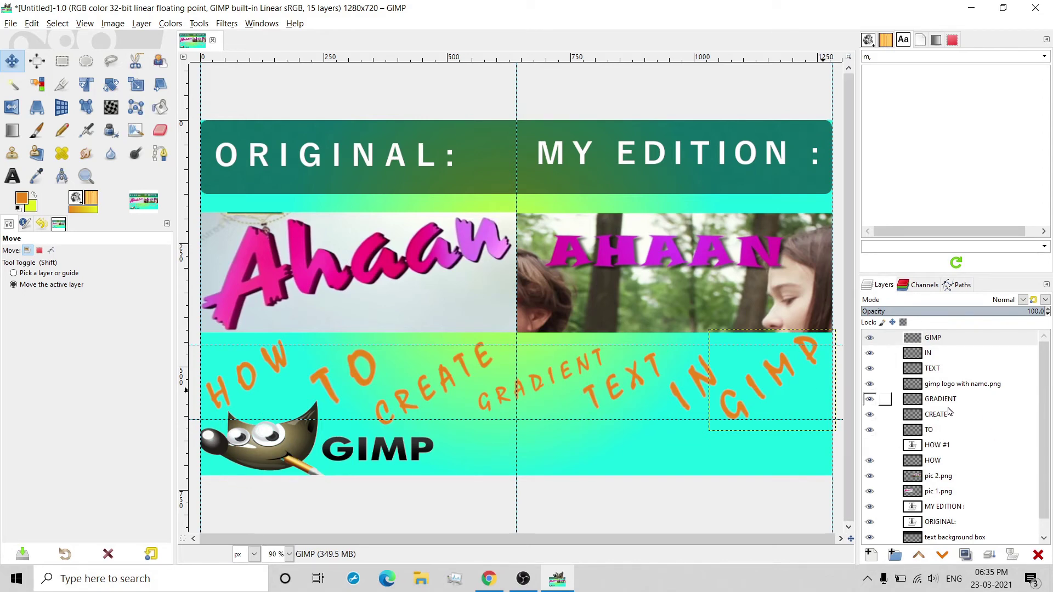
left_click(968, 385)
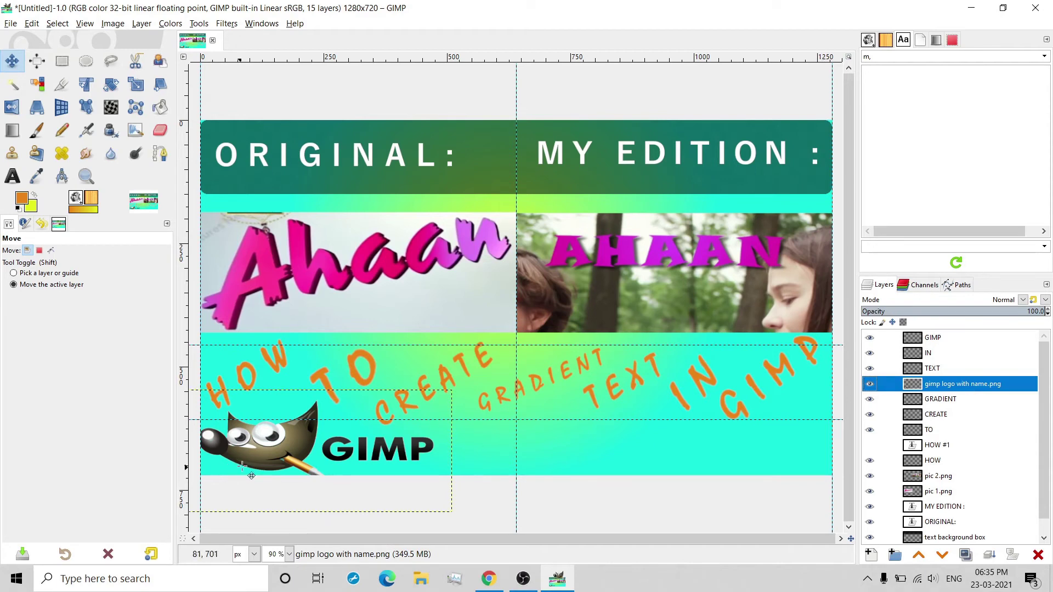
left_click_drag(261, 454, 268, 441)
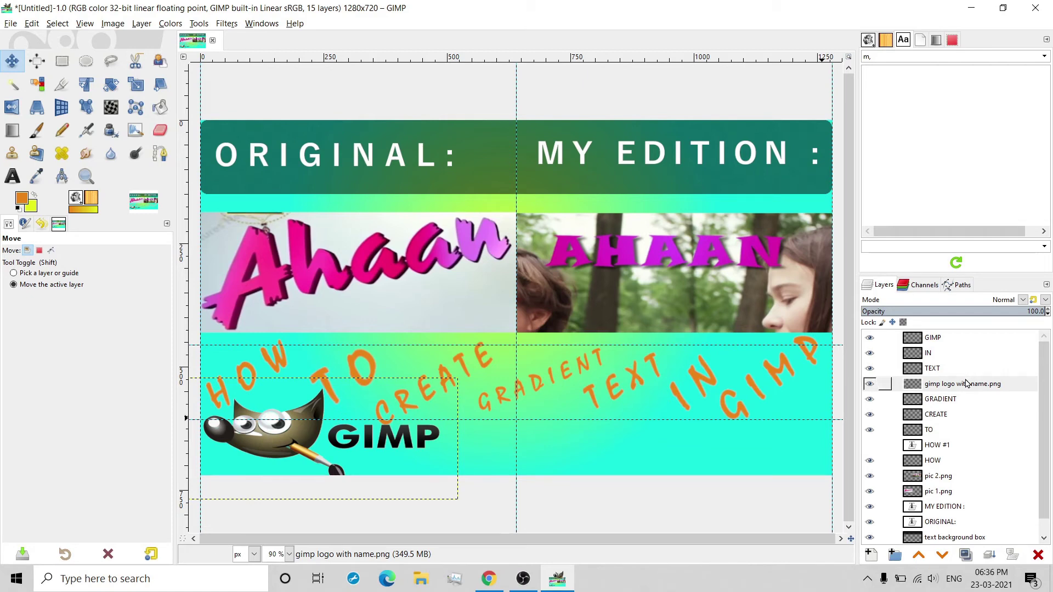
left_click_drag(966, 387, 941, 337)
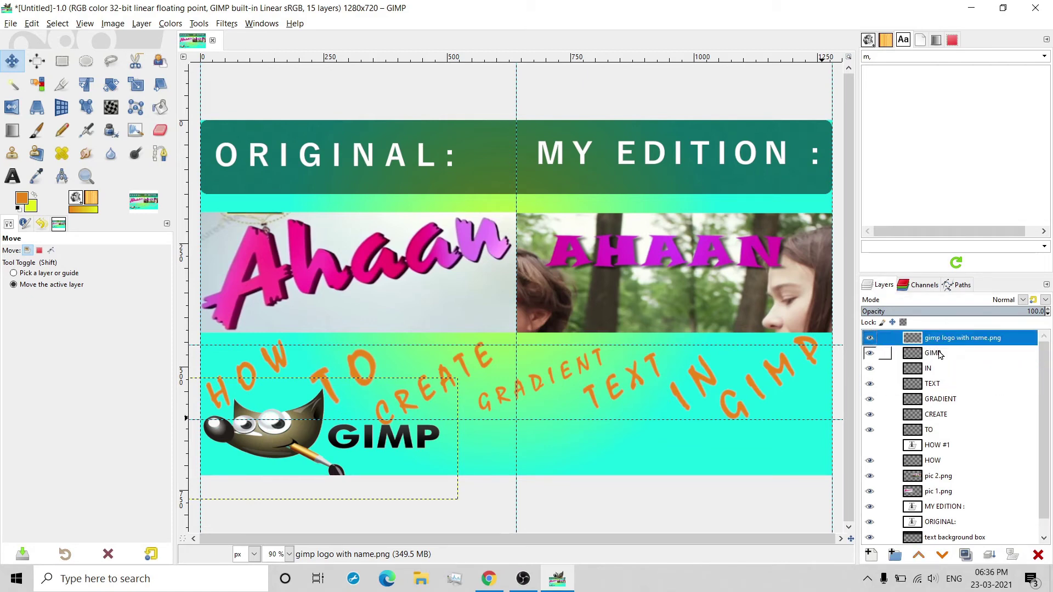
right_click(939, 354)
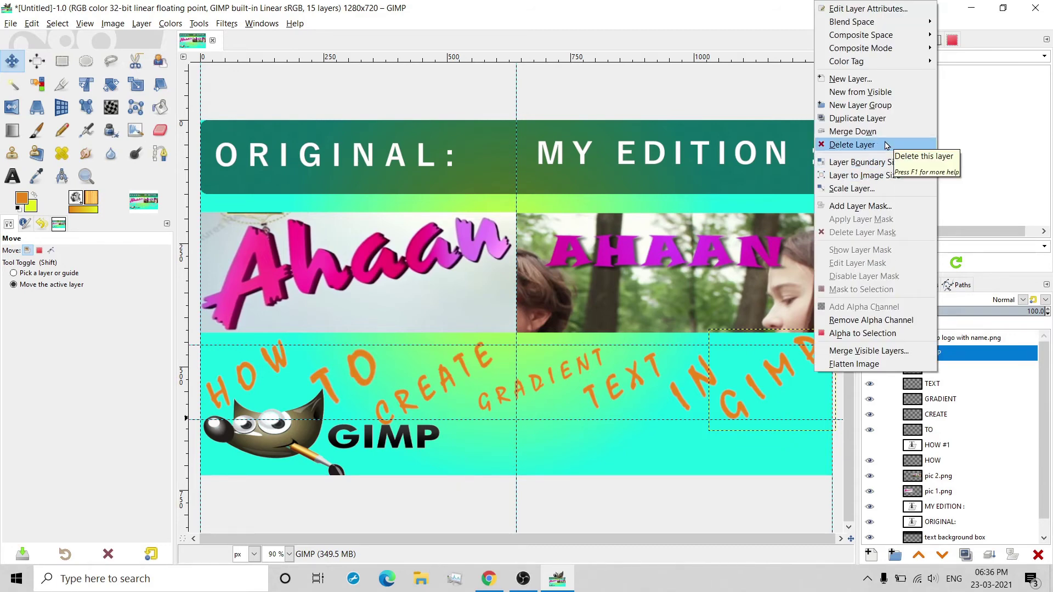
left_click(875, 92)
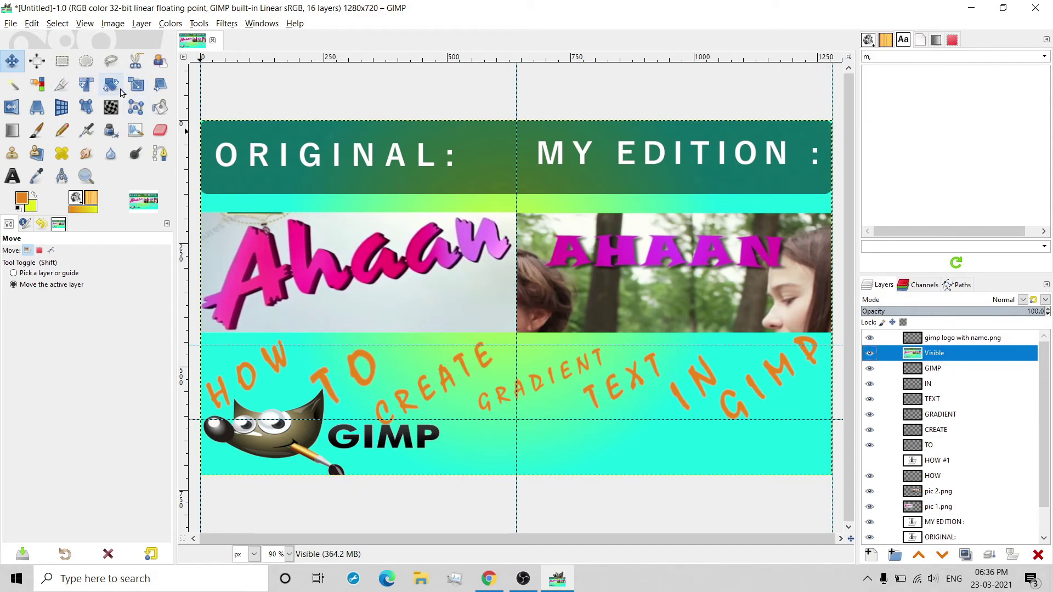
left_click(132, 87)
left_click(315, 198)
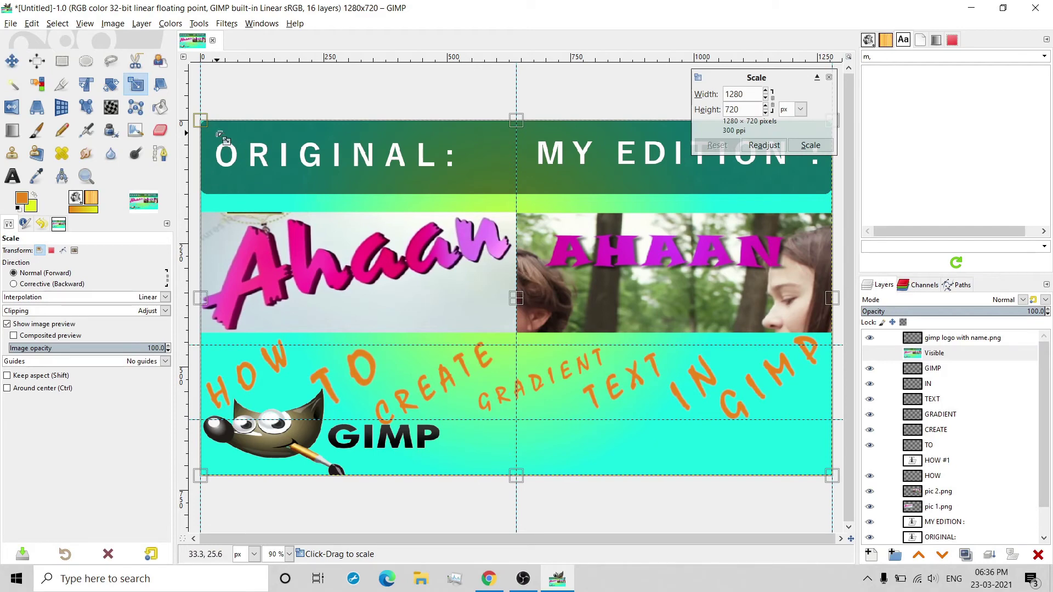
mouse_move(203, 125)
left_mouse_down()
mouse_move(219, 138)
mouse_move(191, 120)
left_mouse_up()
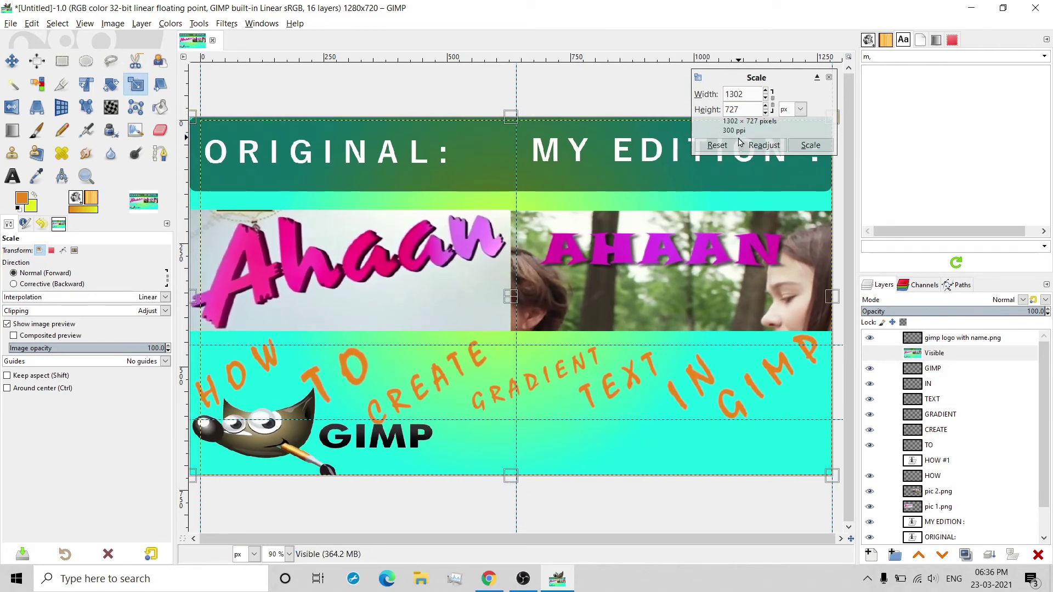
left_click(830, 80)
right_click(976, 355)
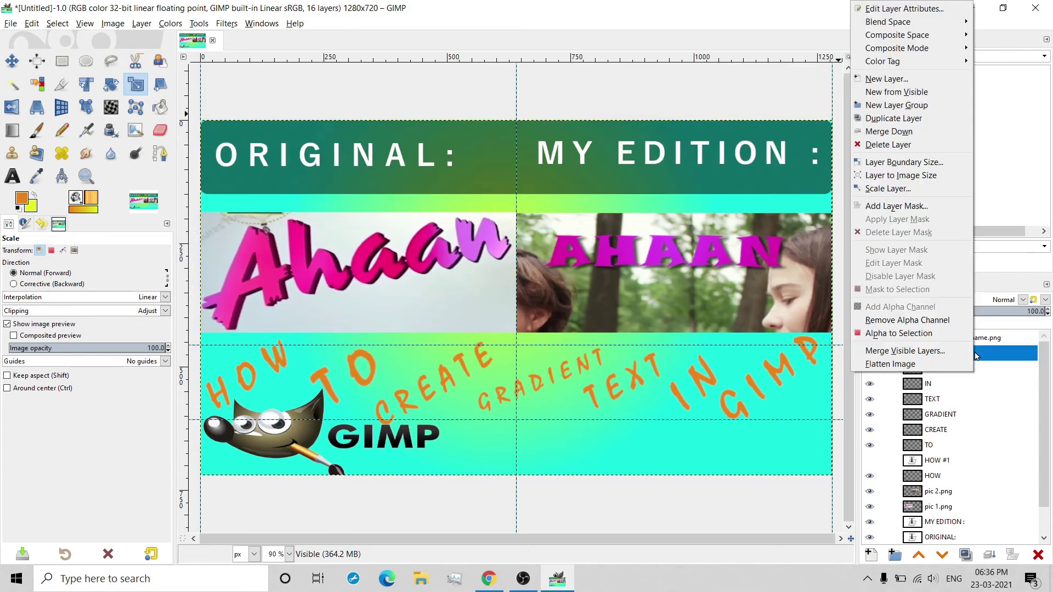
left_click(890, 145)
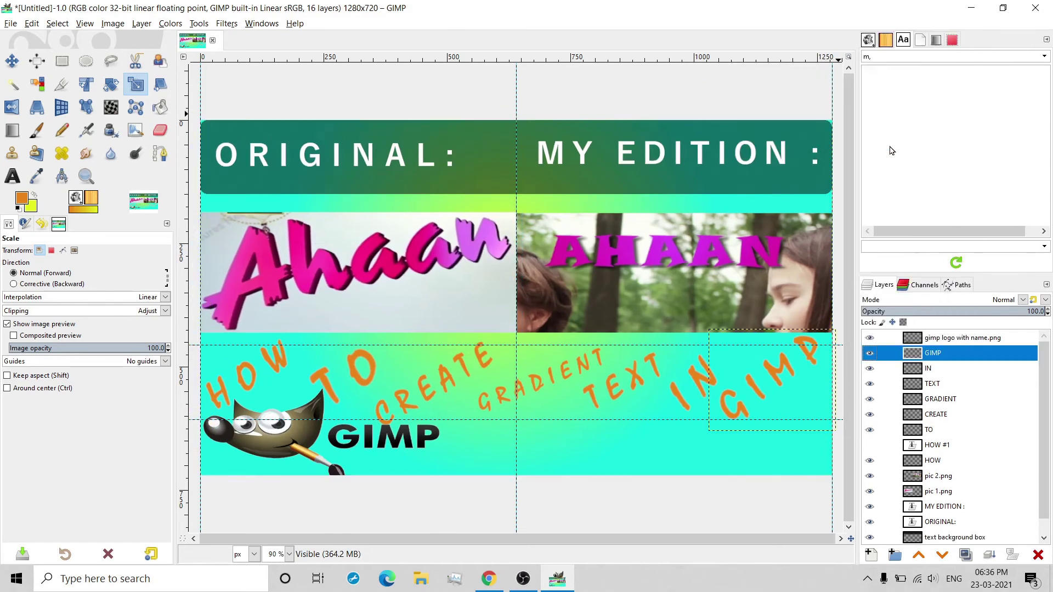
Hide the GIMP logo layer and create a new layer from everything visible, above the GIMP text layer.
left_click(871, 338)
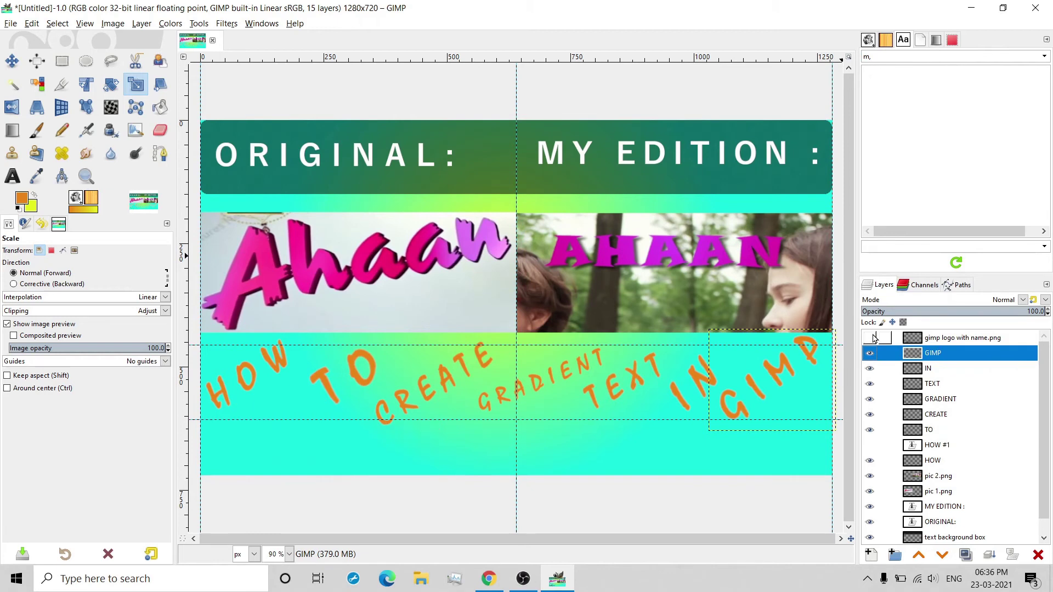
right_click(942, 355)
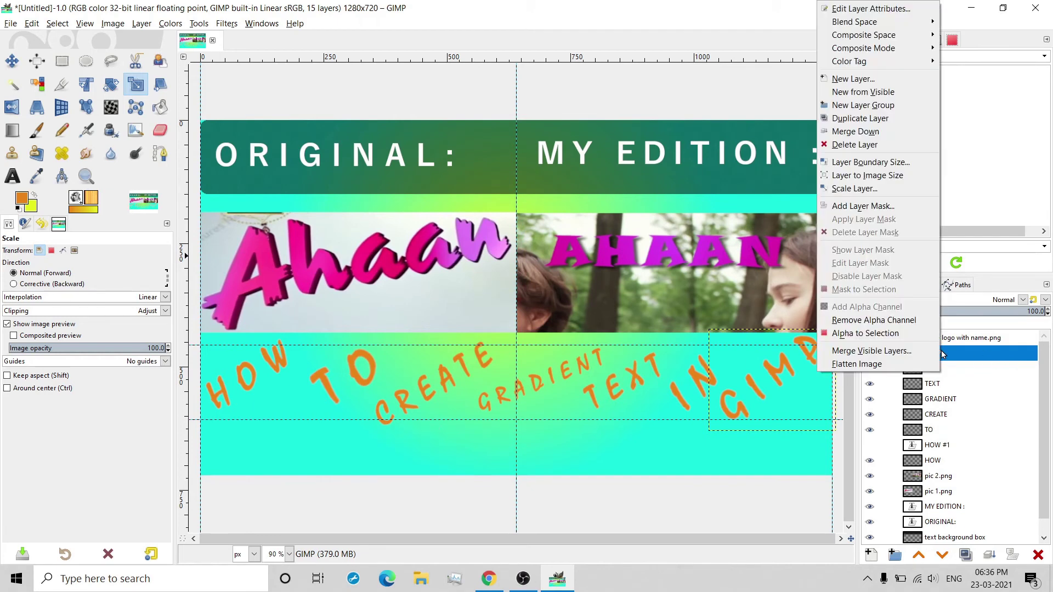
left_click(859, 98)
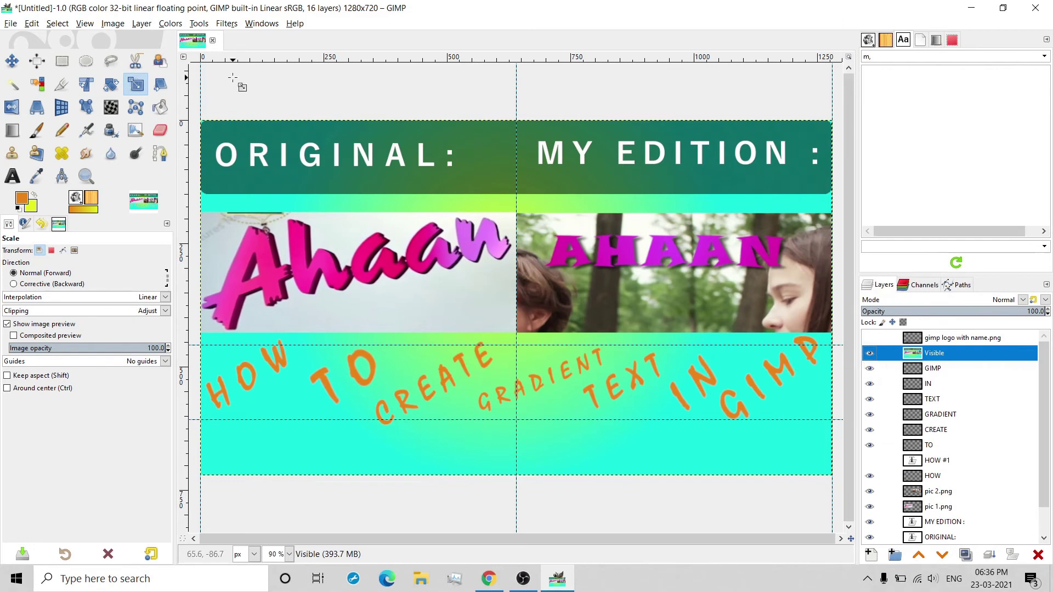
Scale the new composite layer down to about 1203 × 658 pixels and centre it on the canvas.
left_click(222, 157)
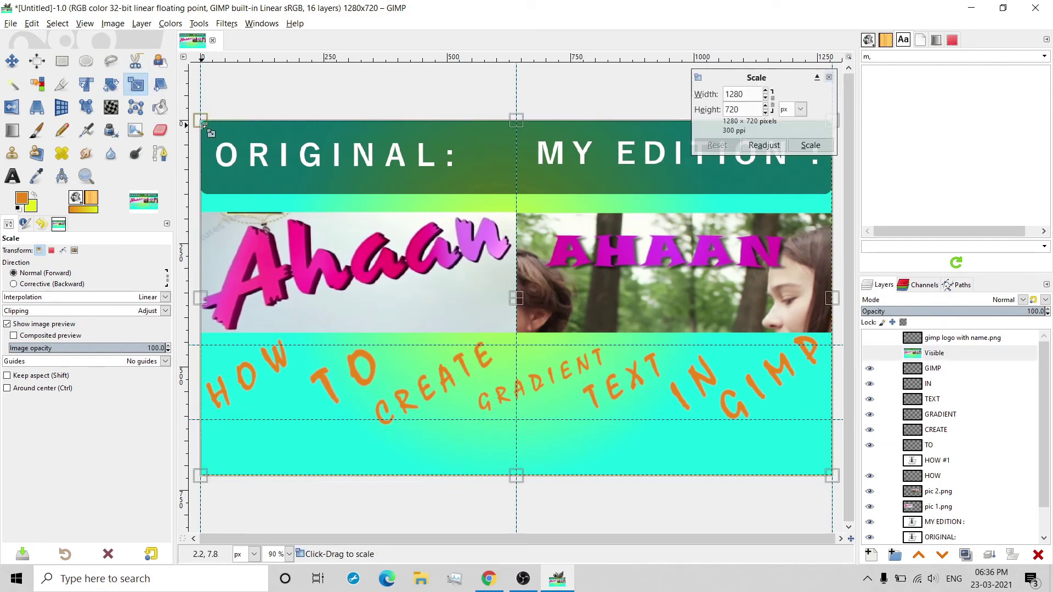
left_click_drag(203, 121, 243, 154)
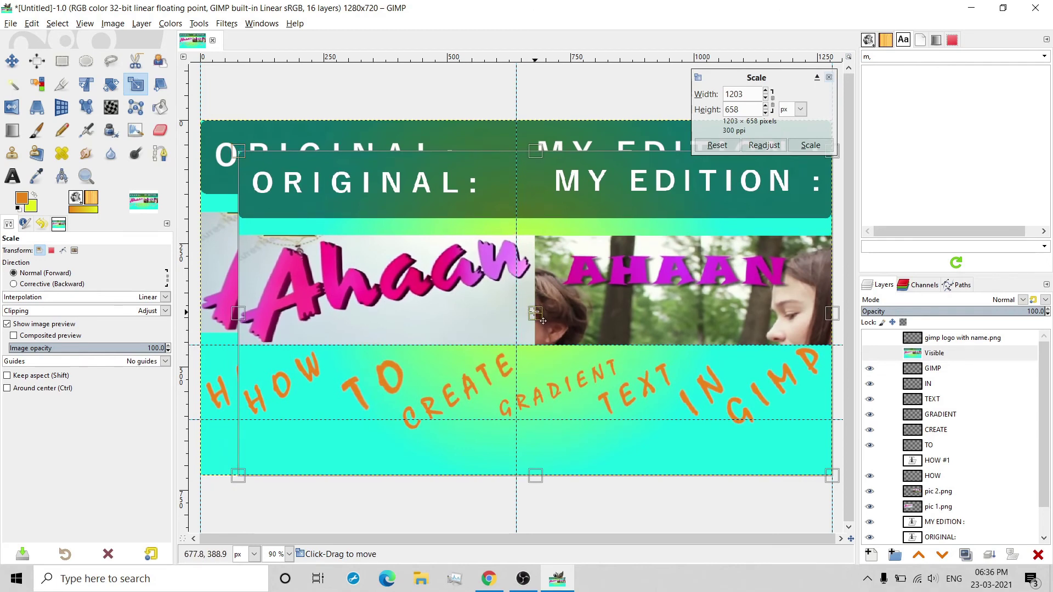
left_click_drag(543, 321, 522, 308)
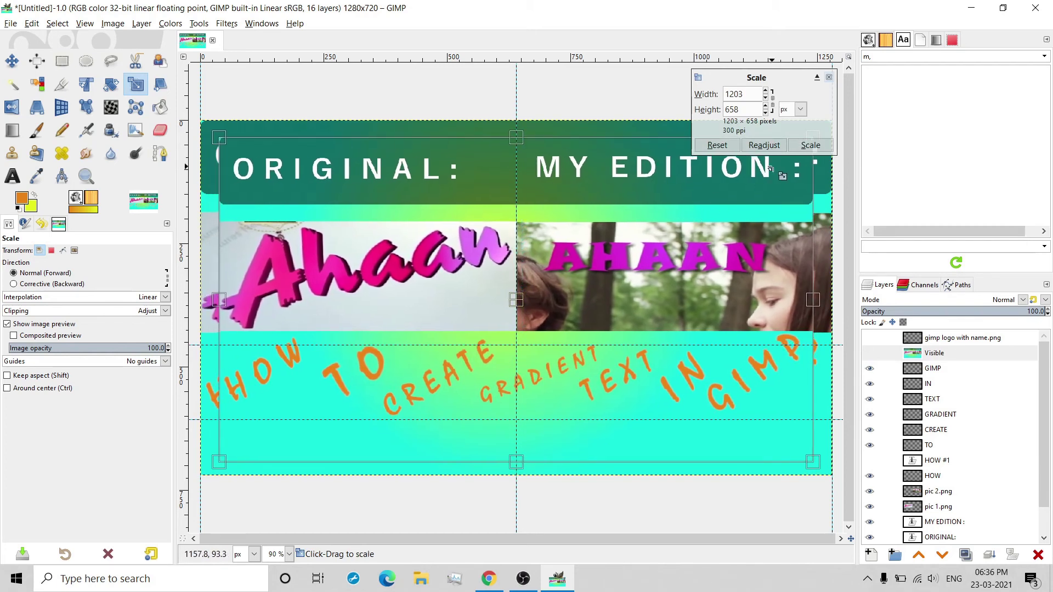
left_click(812, 146)
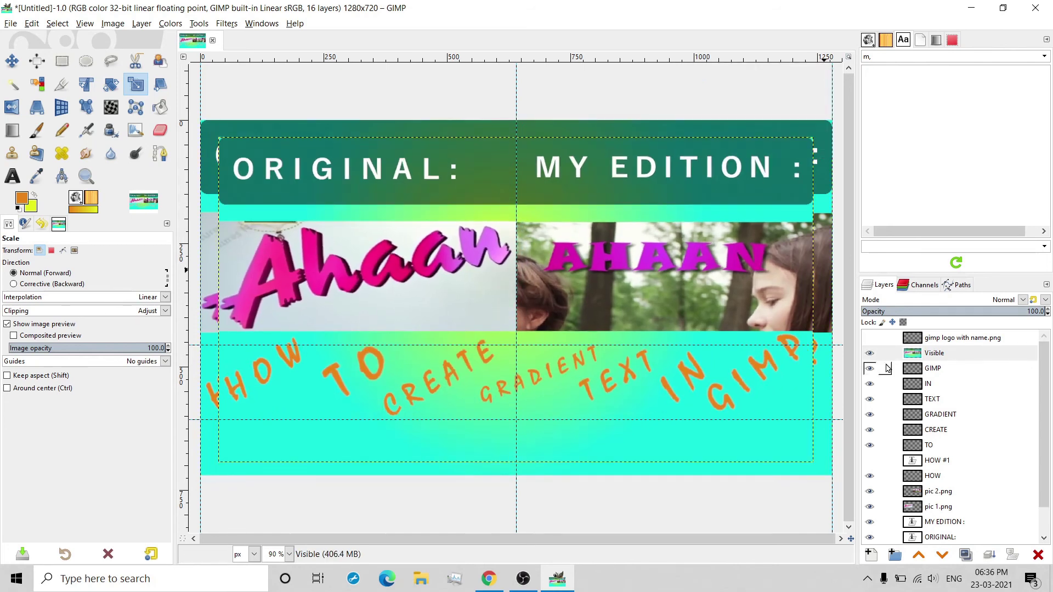
Hide all layers beneath the scaled composite, including the caption words, pictures, headings, text background box and Background.
left_click(870, 368)
left_click(870, 384)
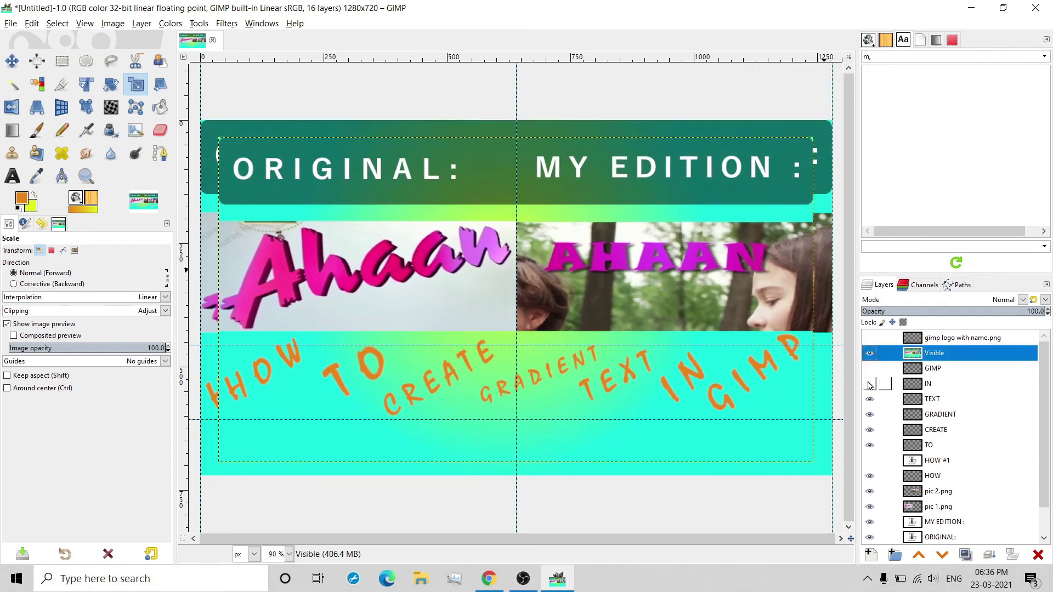
left_click(869, 414)
left_click(870, 429)
left_click(869, 445)
left_click(870, 475)
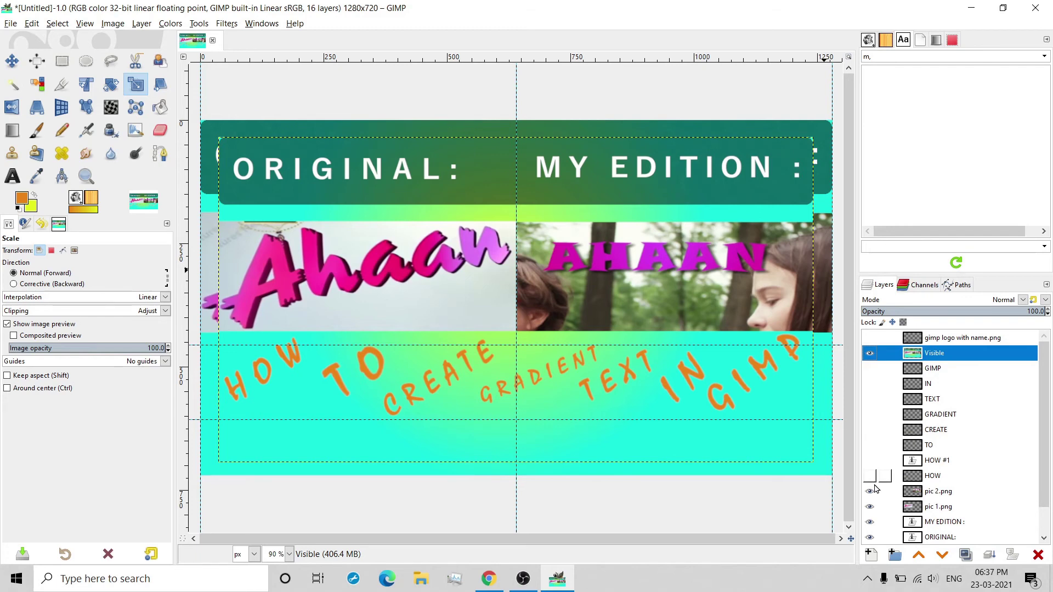
left_click(870, 491)
left_click(871, 507)
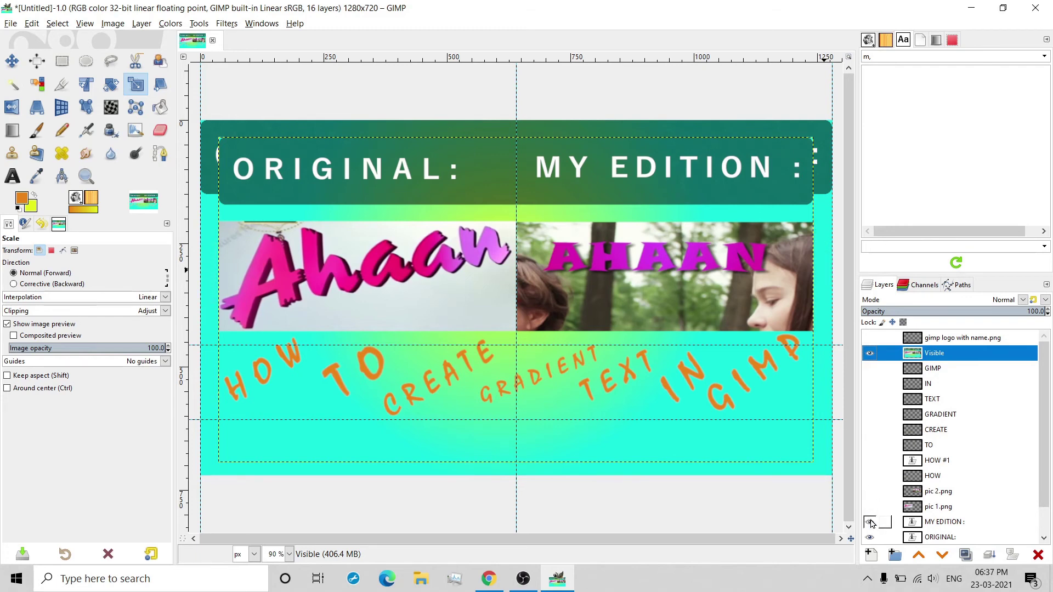
left_click(872, 537)
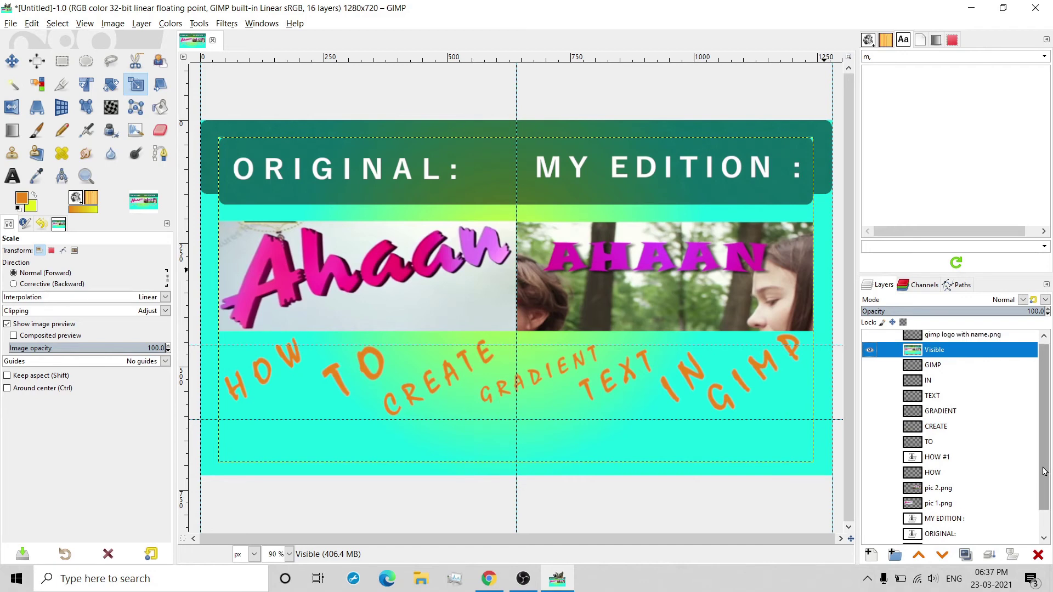
scroll(1040, 472, "down", 2)
left_click(870, 522)
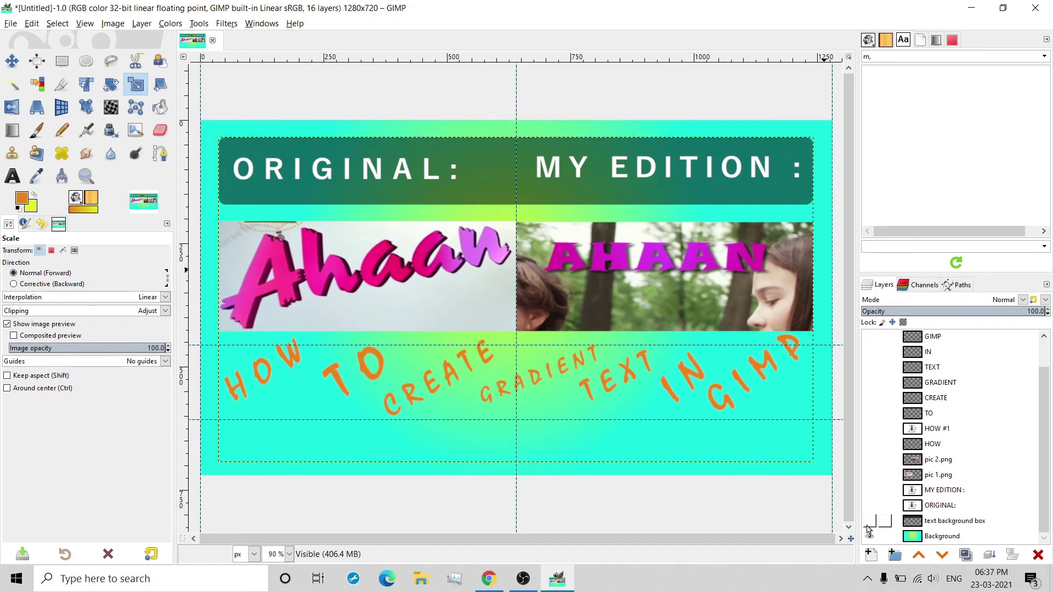
left_click(869, 537)
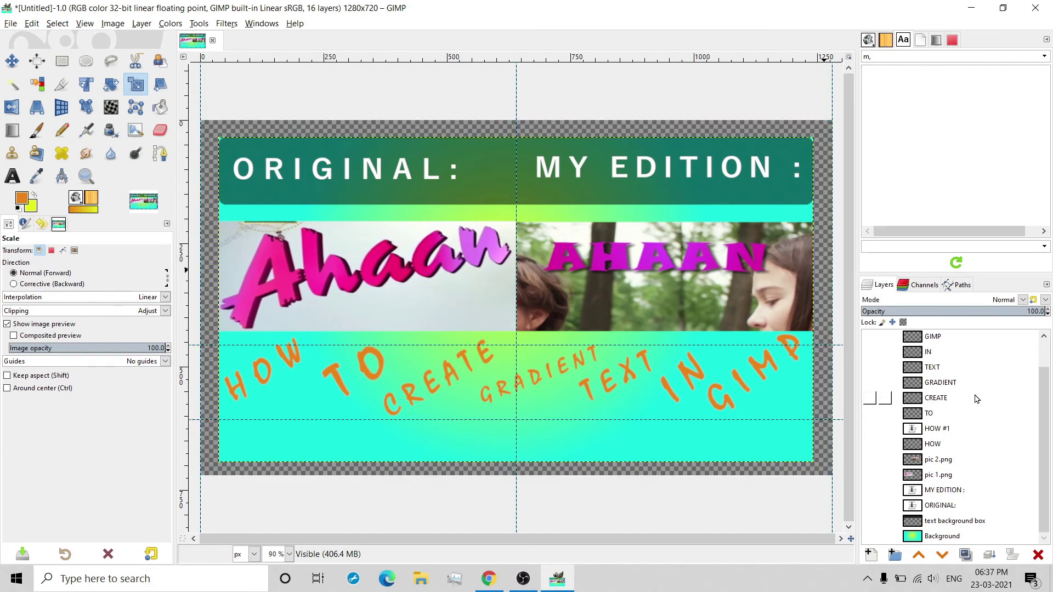
Set up a new 1280 × 720 layer named "background black" that is filled with the foreground color.
left_click(870, 557)
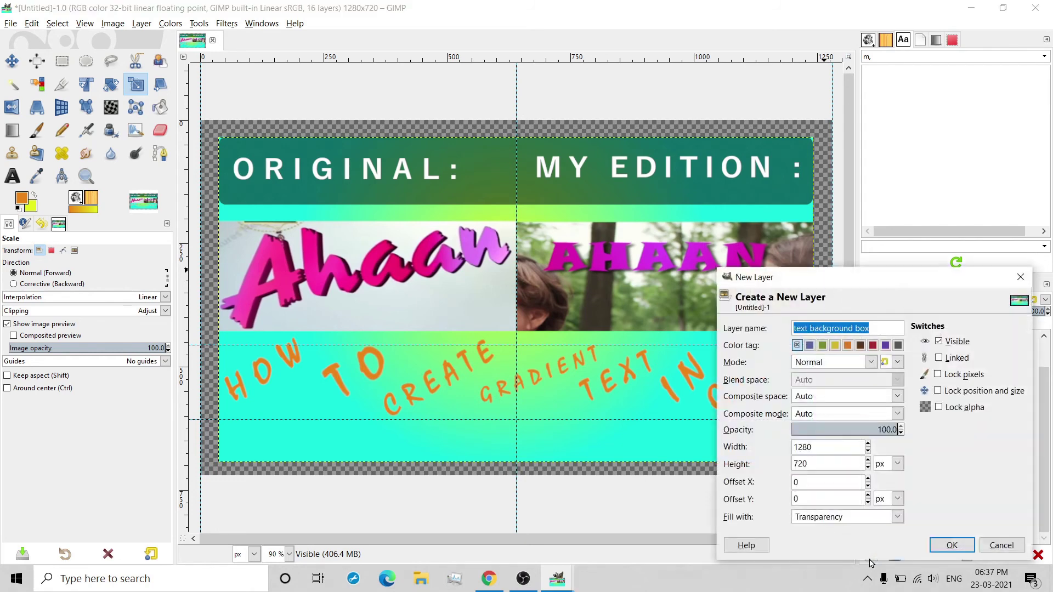
type("b")
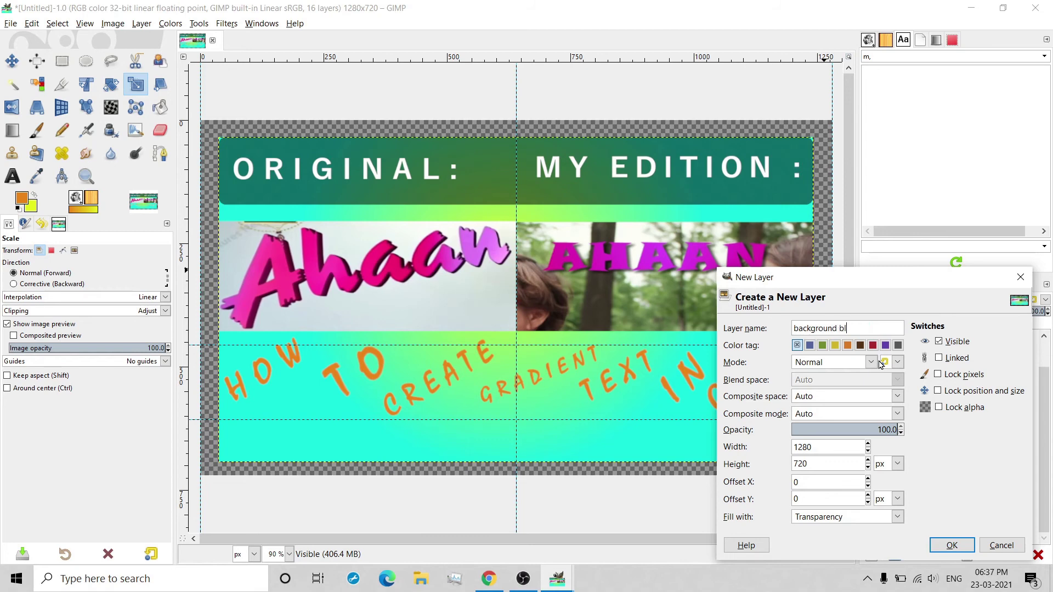
left_click(821, 522)
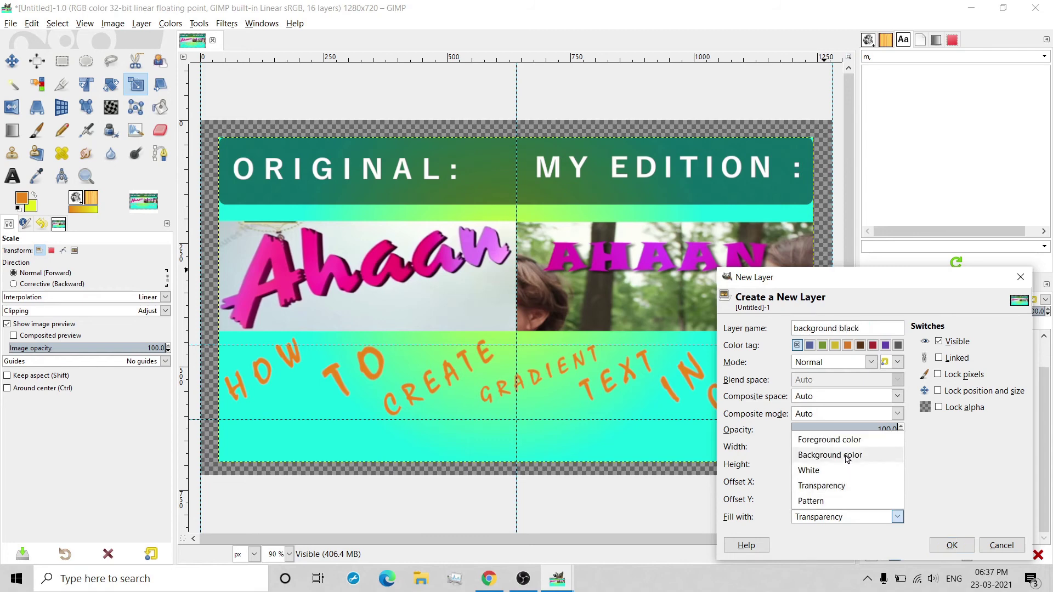
left_click(835, 441)
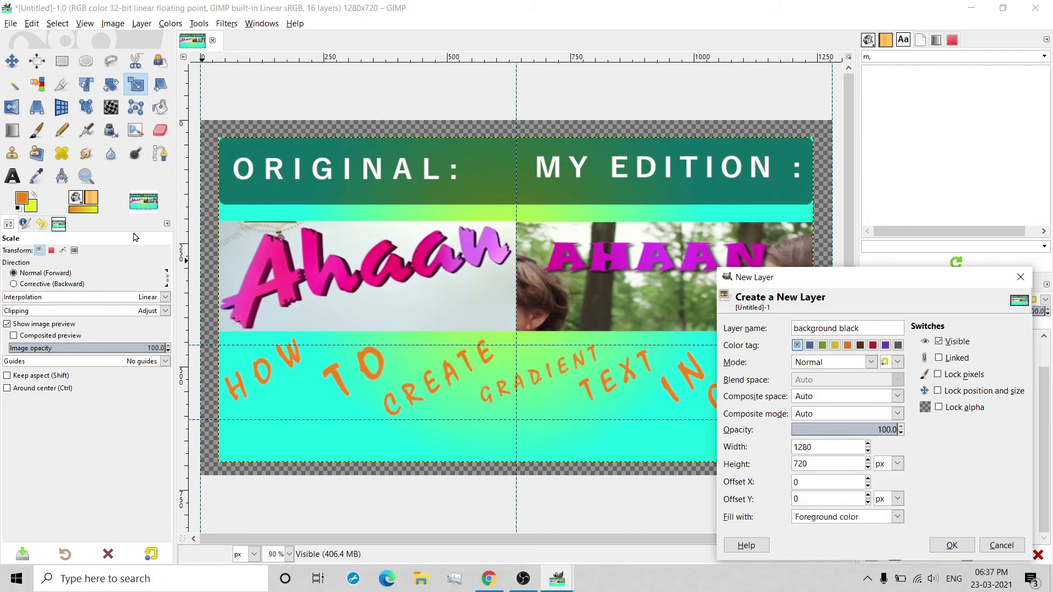
Set the foreground color to pure black (000000).
left_click(19, 197)
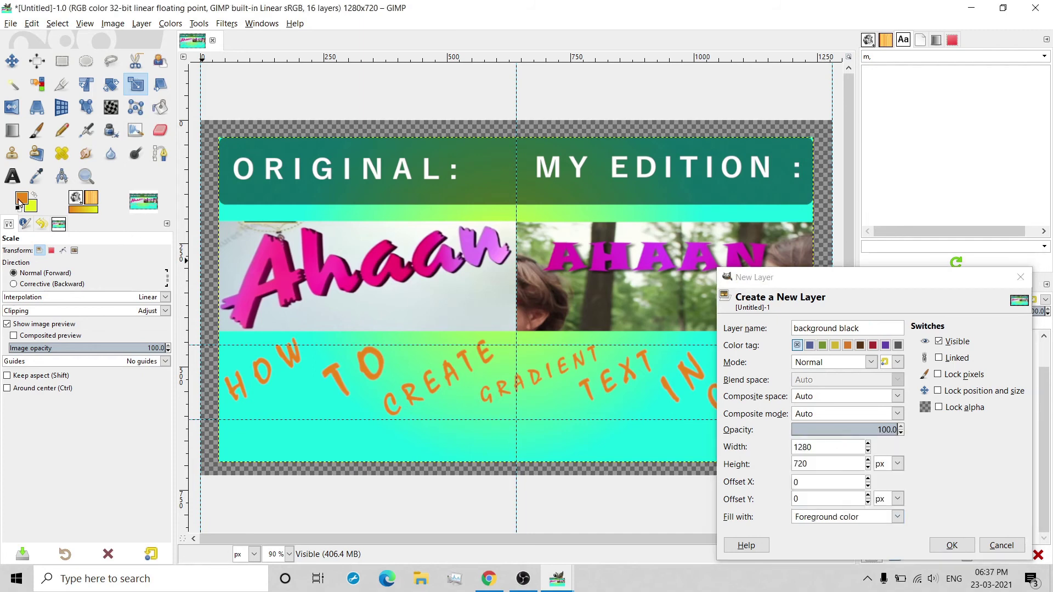
left_click(19, 201)
left_click(171, 268)
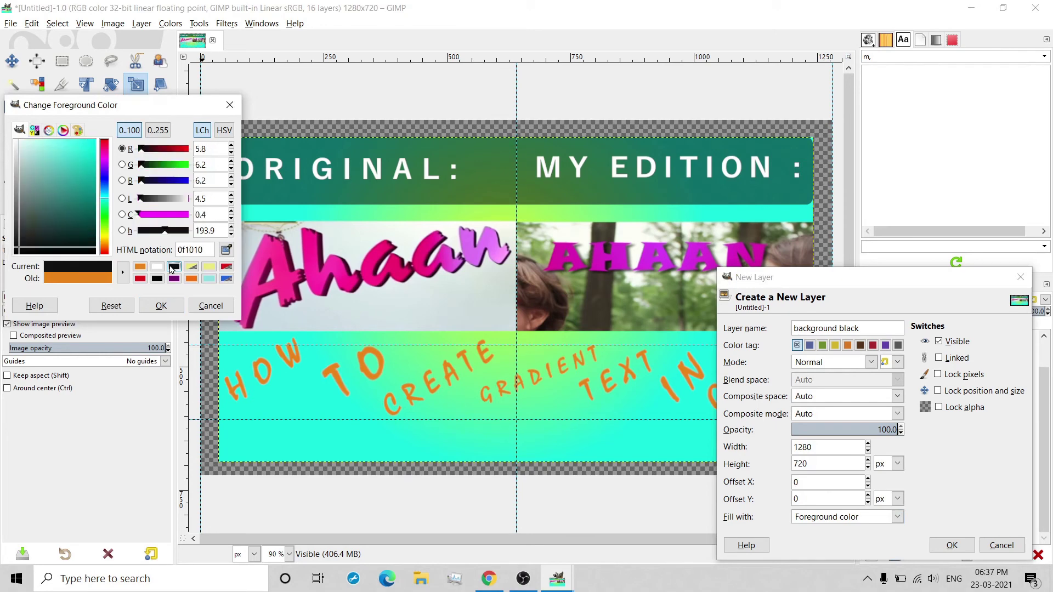
left_click(156, 279)
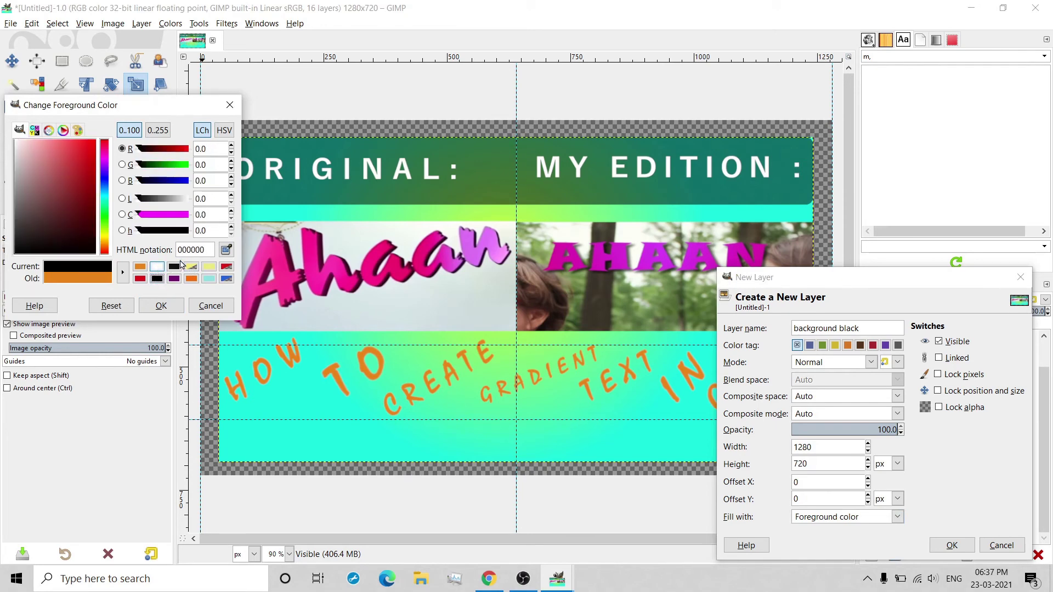
left_click(163, 306)
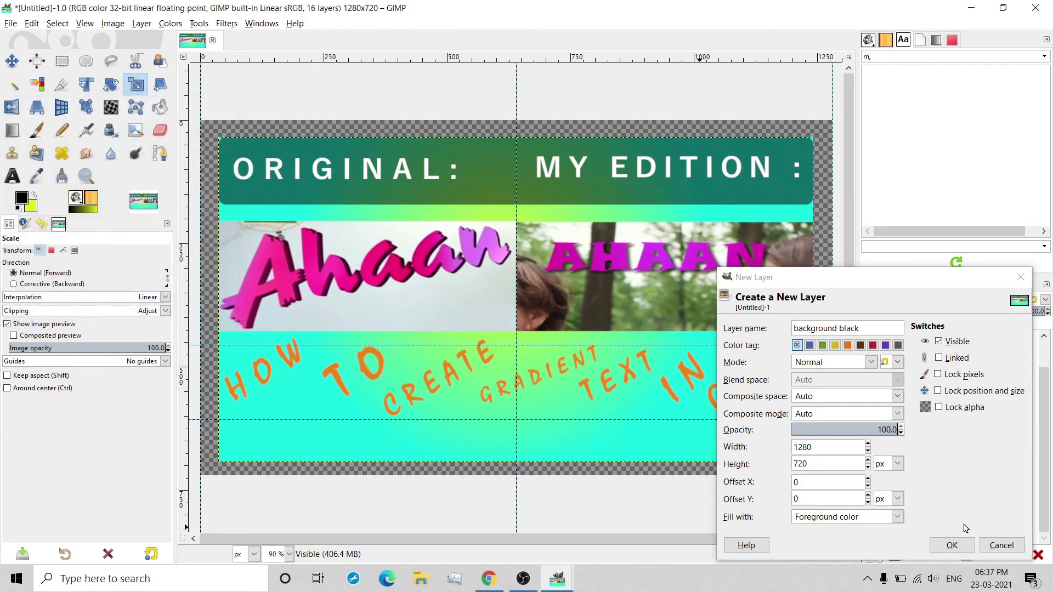
Create the "background black" layer and place it directly beneath the Visible layer, leaving Visible as the active layer.
left_click(958, 547)
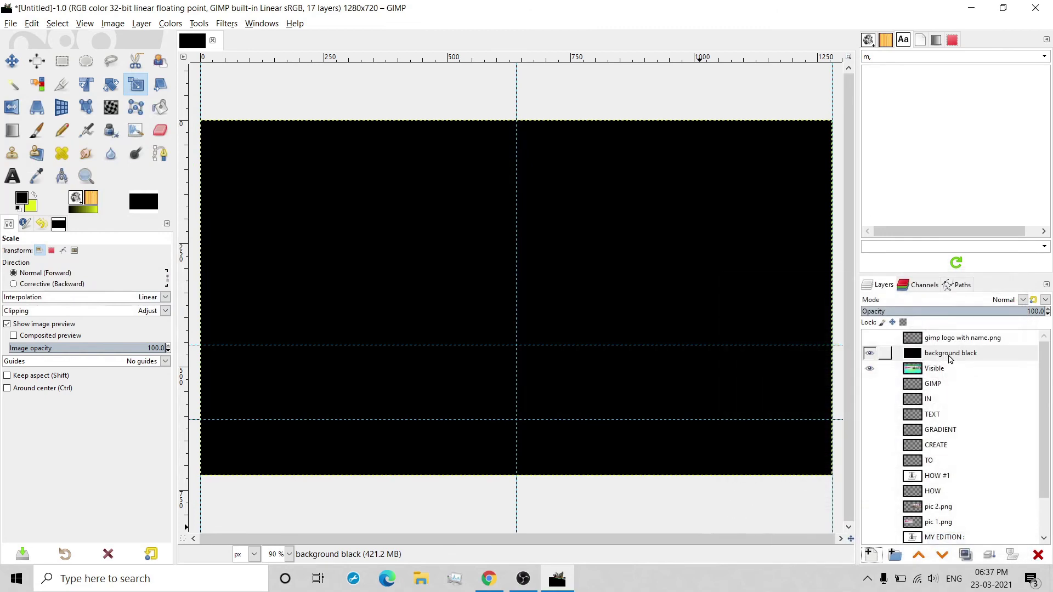
left_click_drag(950, 358, 951, 380)
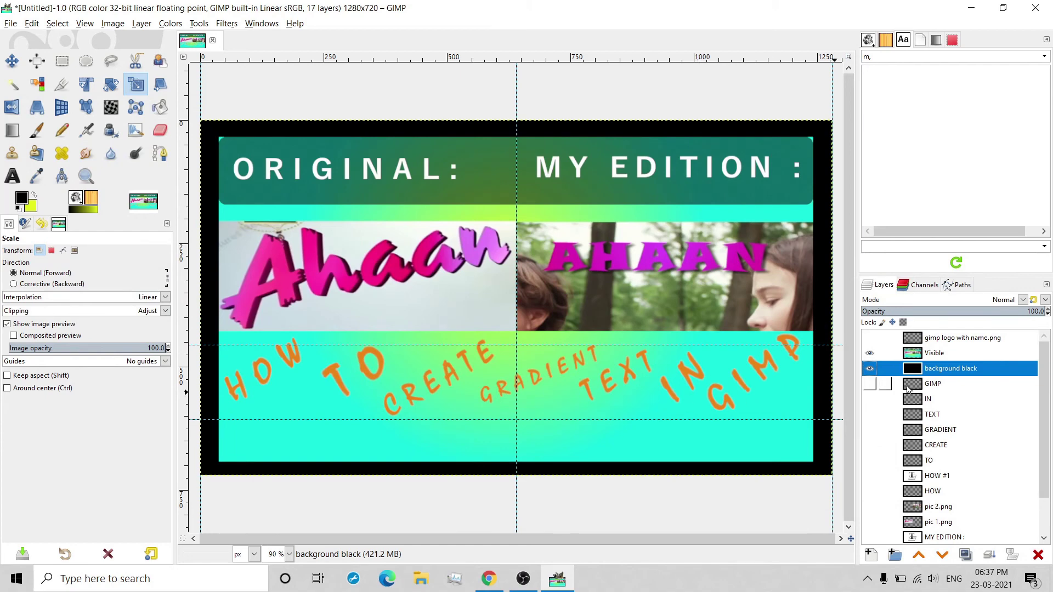
left_click(951, 358)
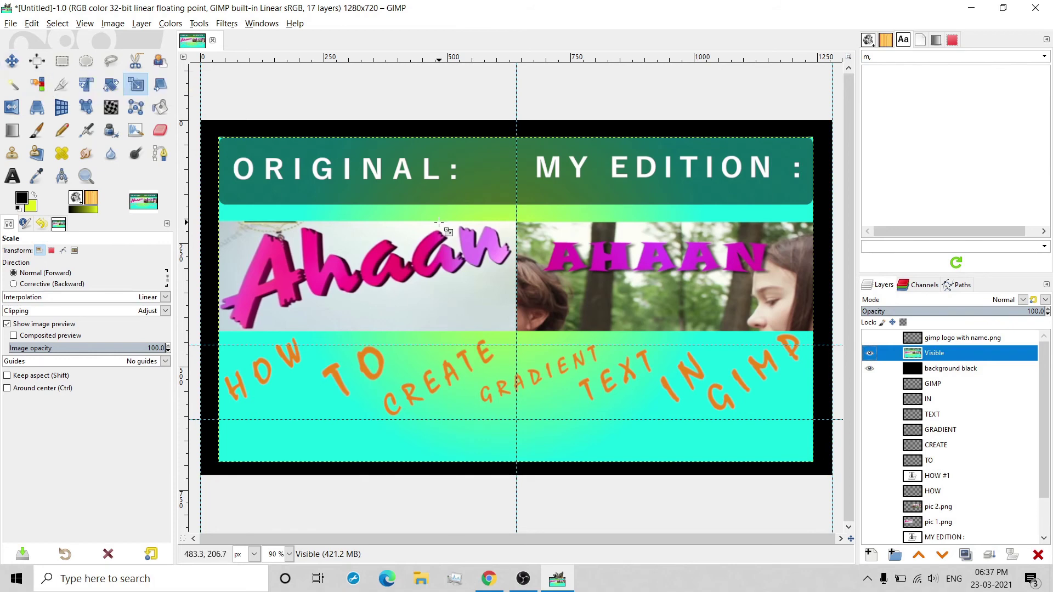
Try to scale the Visible layer to 1205 × 665 pixels.
left_click(513, 290)
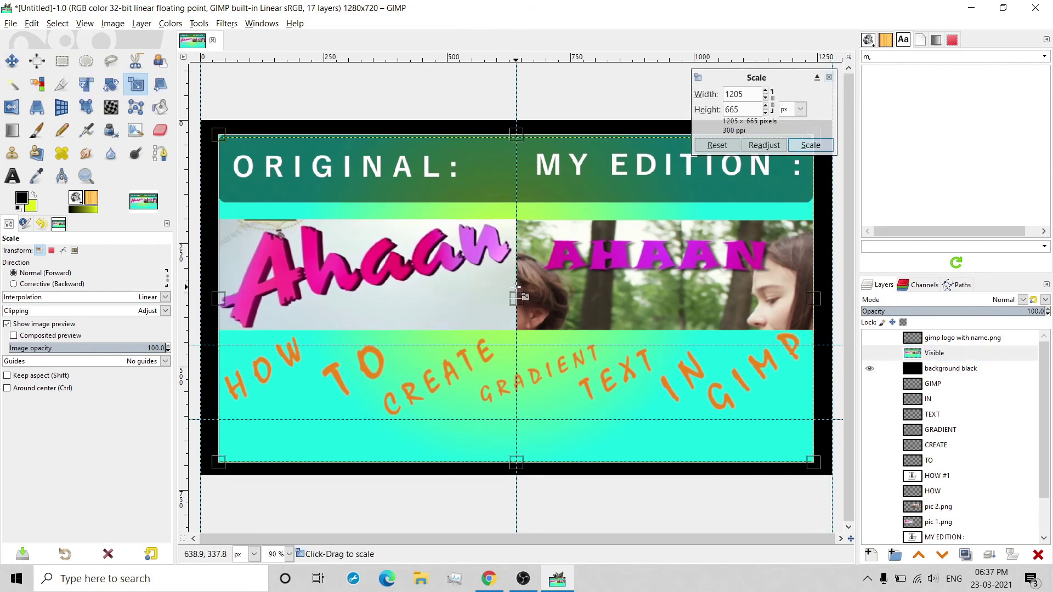
left_click_drag(516, 287, 517, 293)
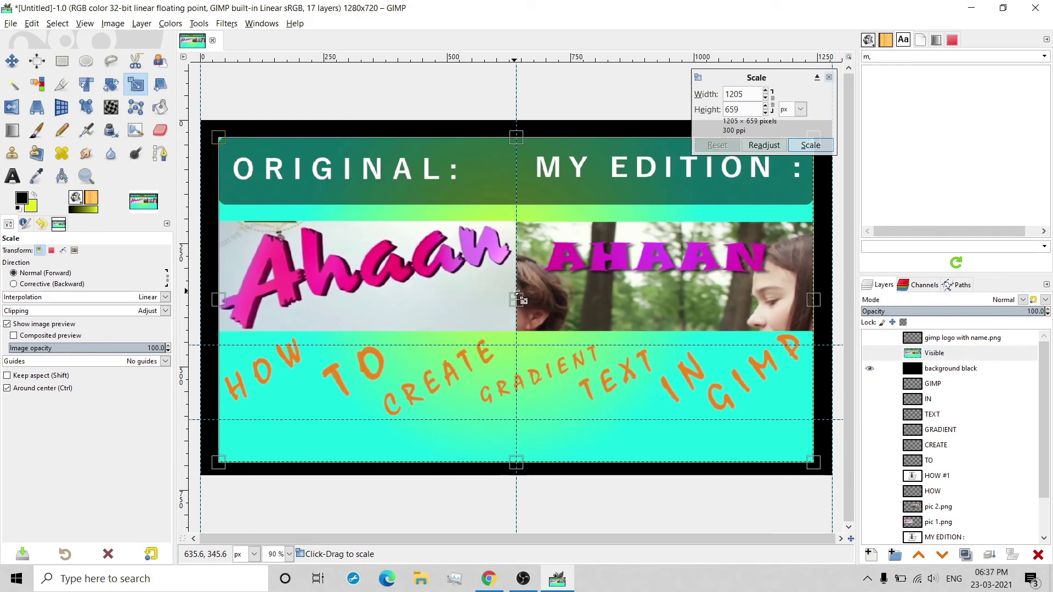
Move the Visible layer slightly up over the black background.
left_click(11, 60)
left_click_drag(588, 288, 597, 299)
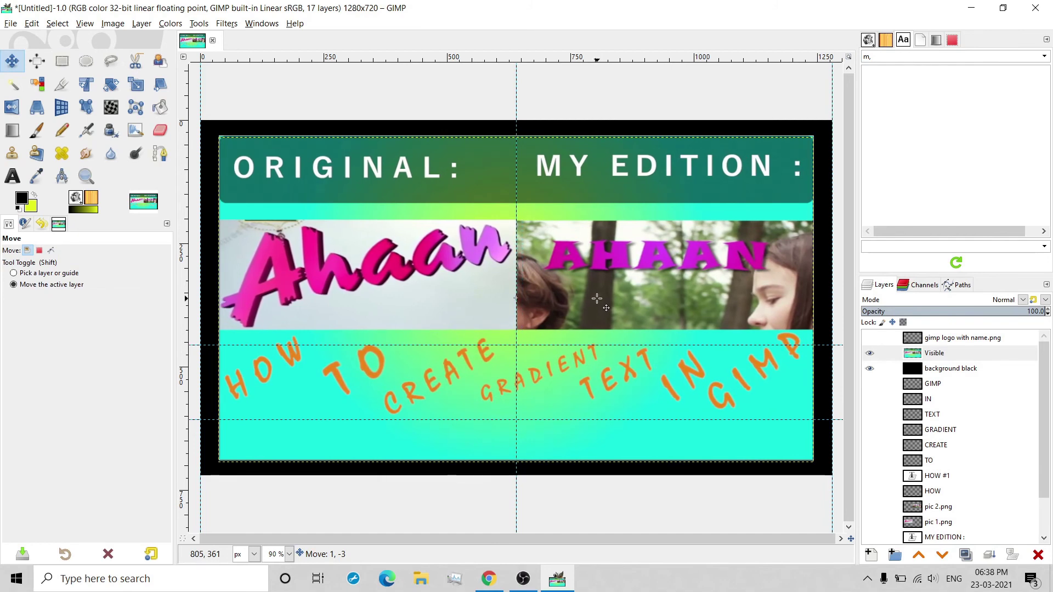
left_click_drag(597, 299, 597, 297)
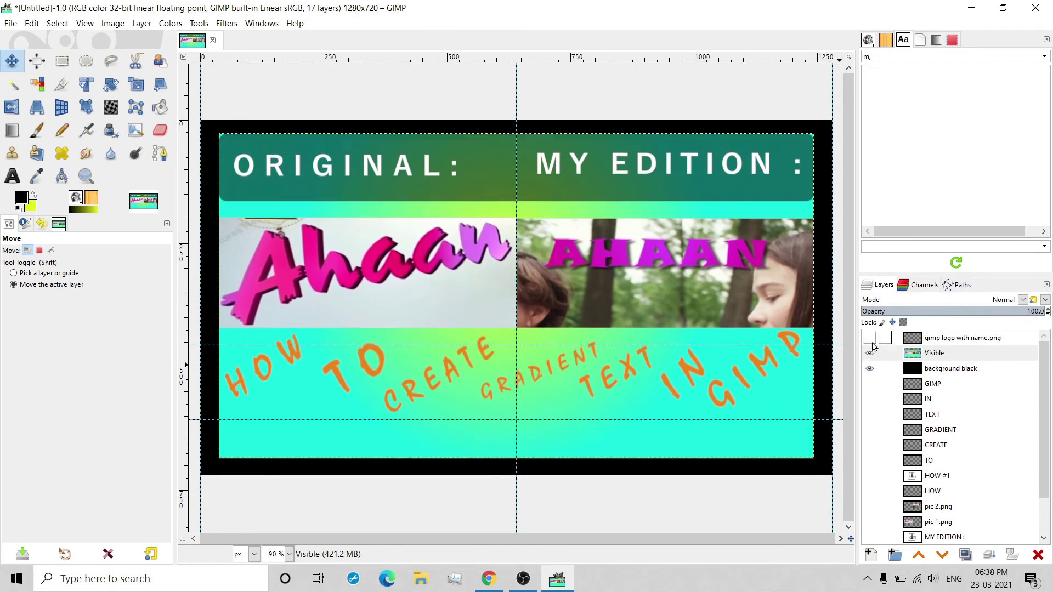
Show the GIMP logo layer and move the logo slightly up and to the right over the black border.
left_click(962, 340)
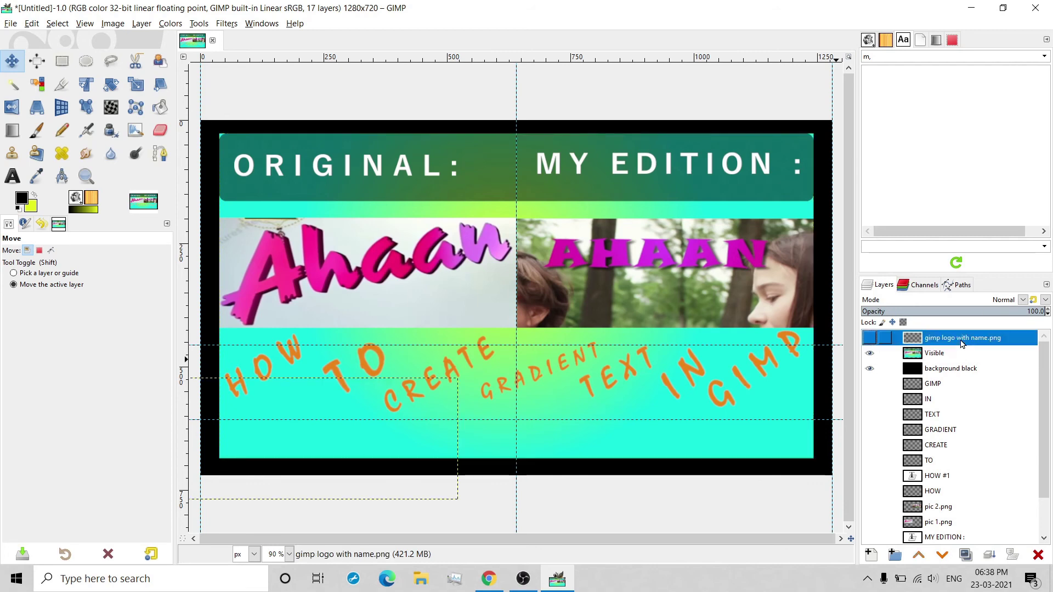
left_click(869, 340)
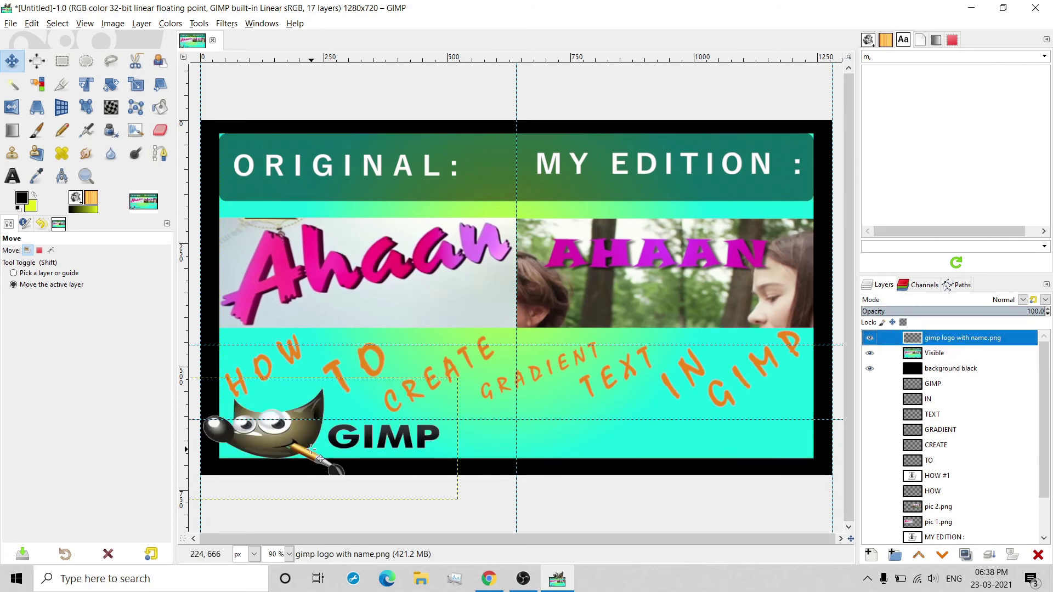
left_click_drag(302, 441, 310, 434)
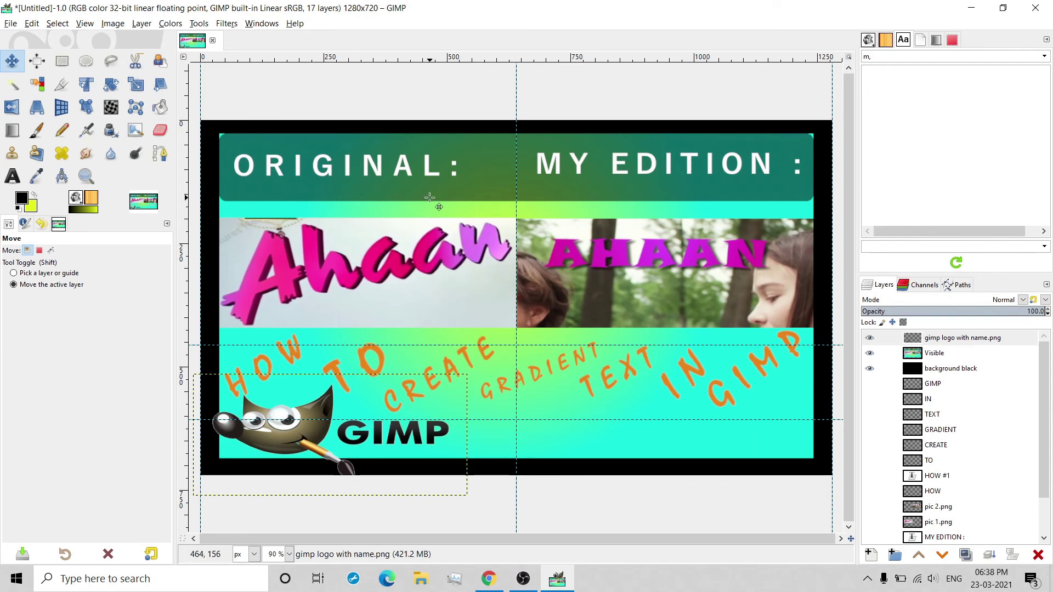
Create a new layer from everything visible above the GIMP logo layer and keep it as the active layer.
right_click(943, 341)
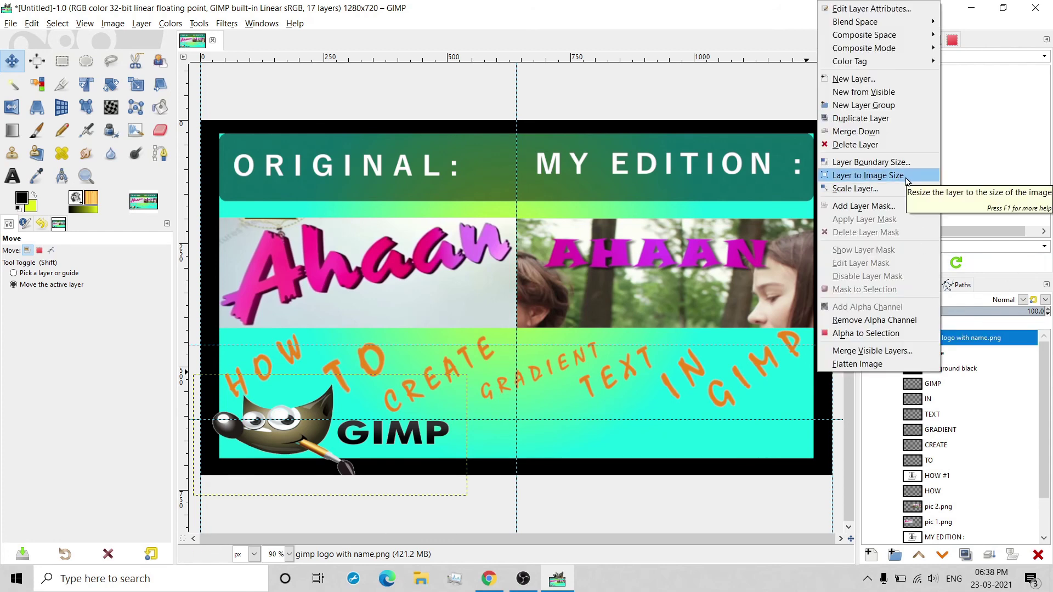
left_click(860, 93)
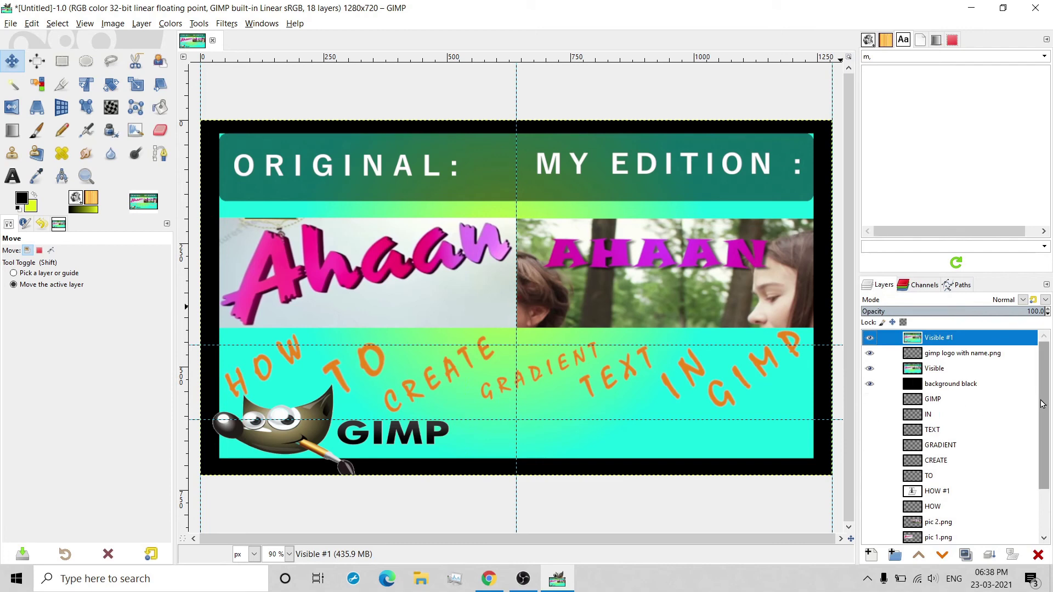
scroll(1041, 404, "down", 2)
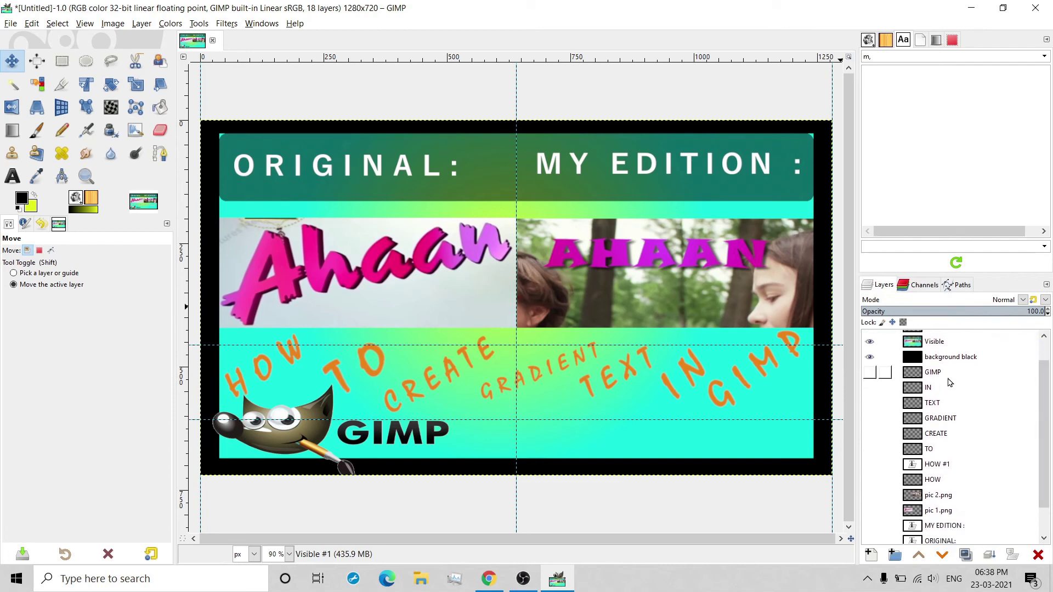
left_click(948, 376)
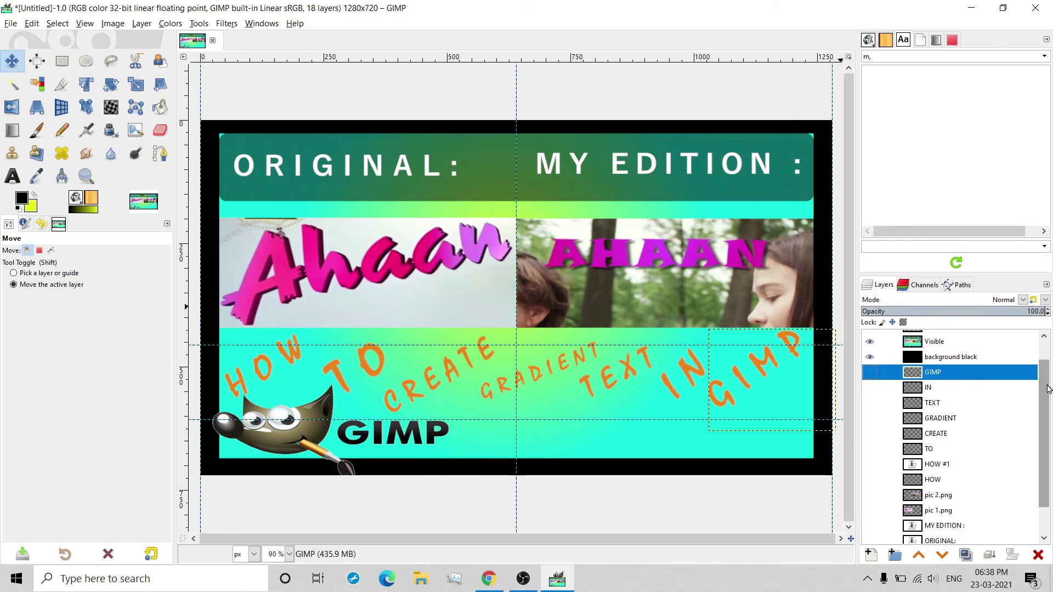
scroll(1047, 388, "up", 2)
left_click(976, 340)
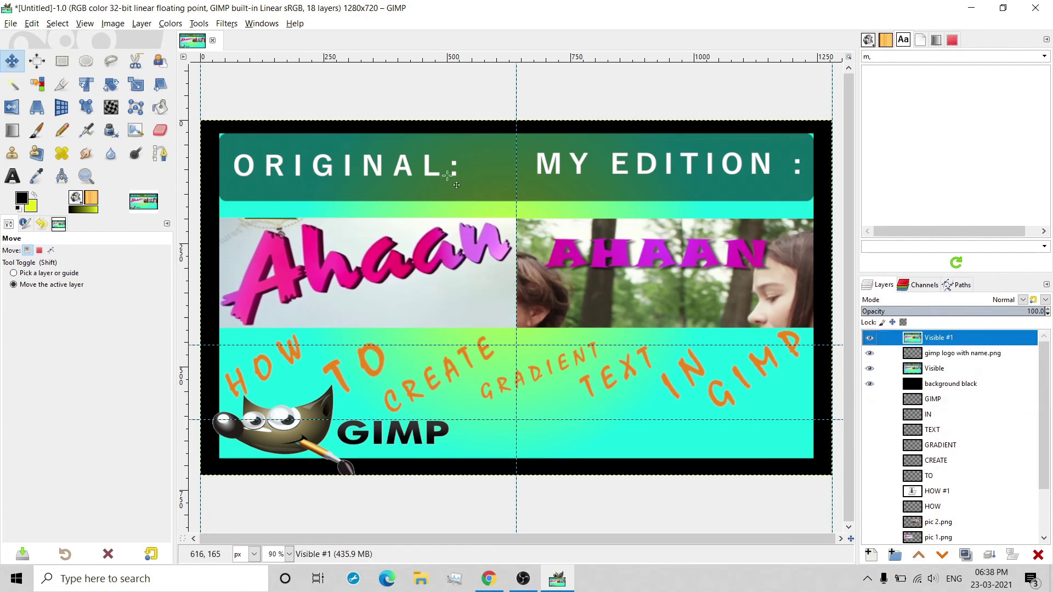
Sharpen the merged top layer with Sharpen (Unsharp Mask) at an amount of 1.250.
left_click(222, 25)
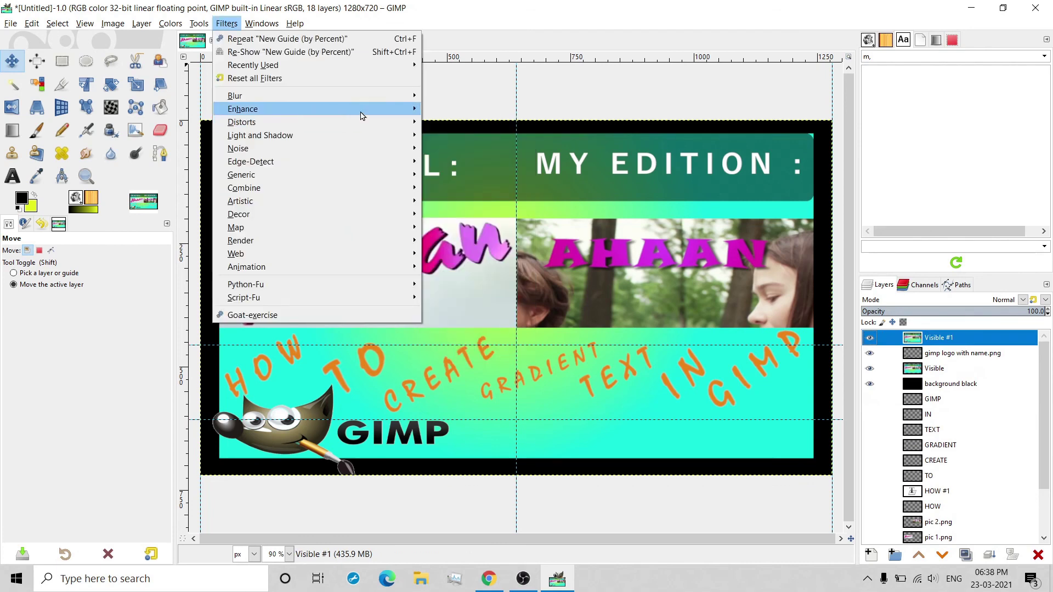
mouse_move(362, 116)
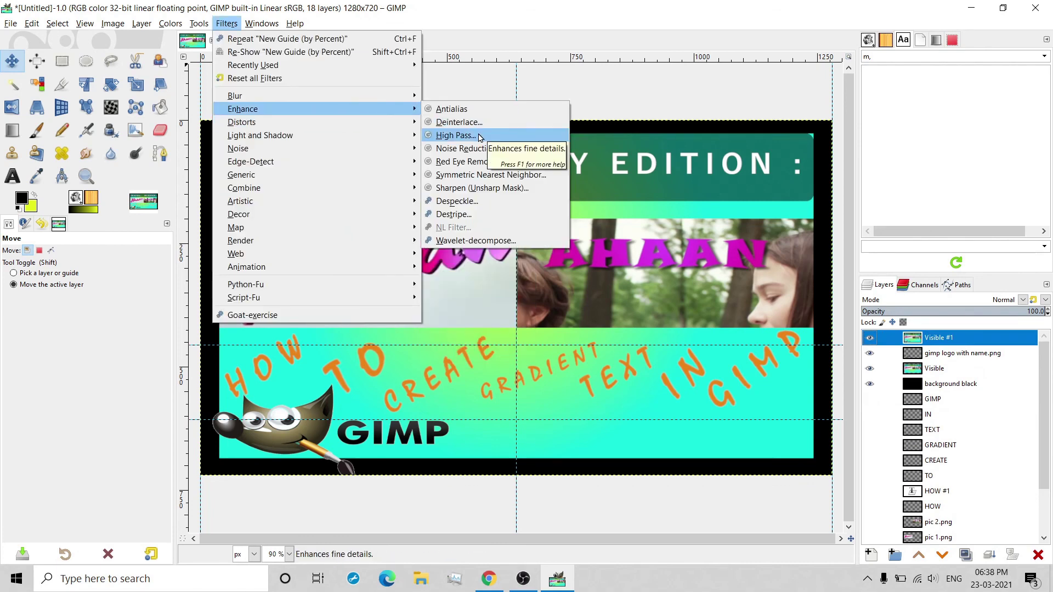
left_click(473, 188)
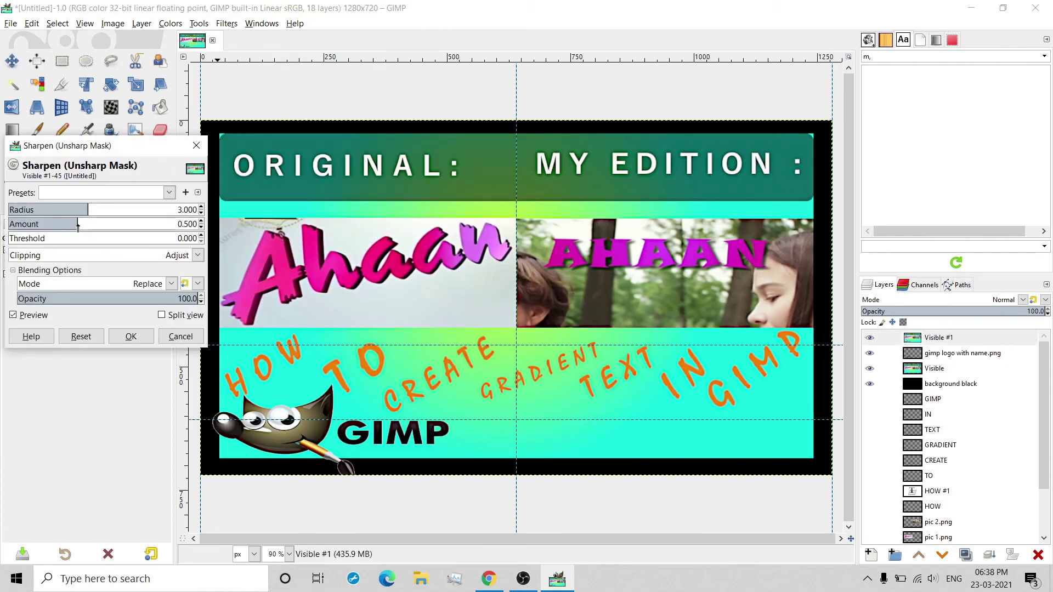
left_click_drag(75, 230, 103, 235)
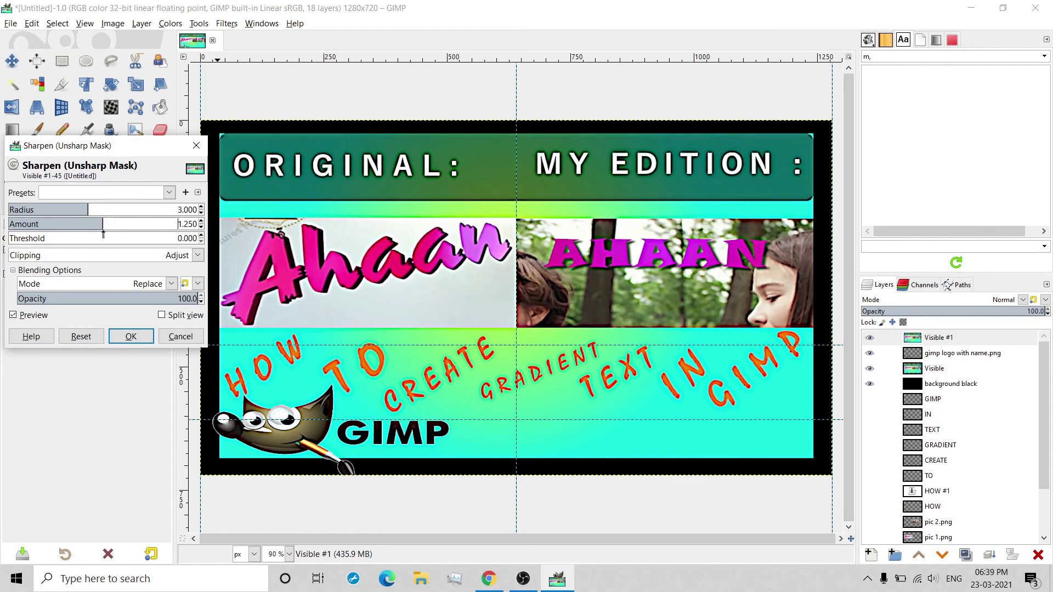
left_click(133, 337)
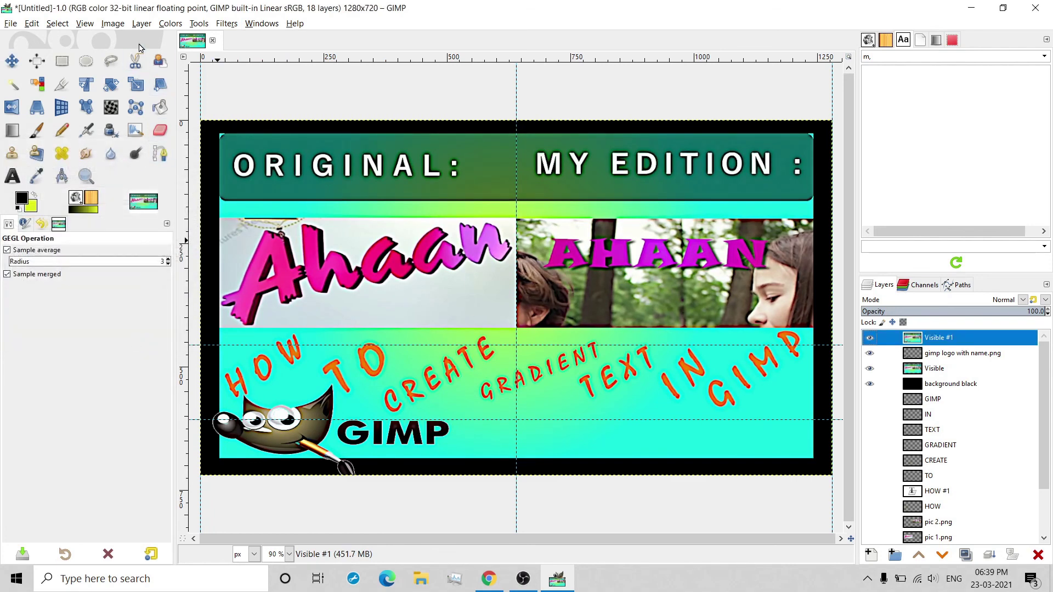
Remove all guides from the image.
left_click(123, 25)
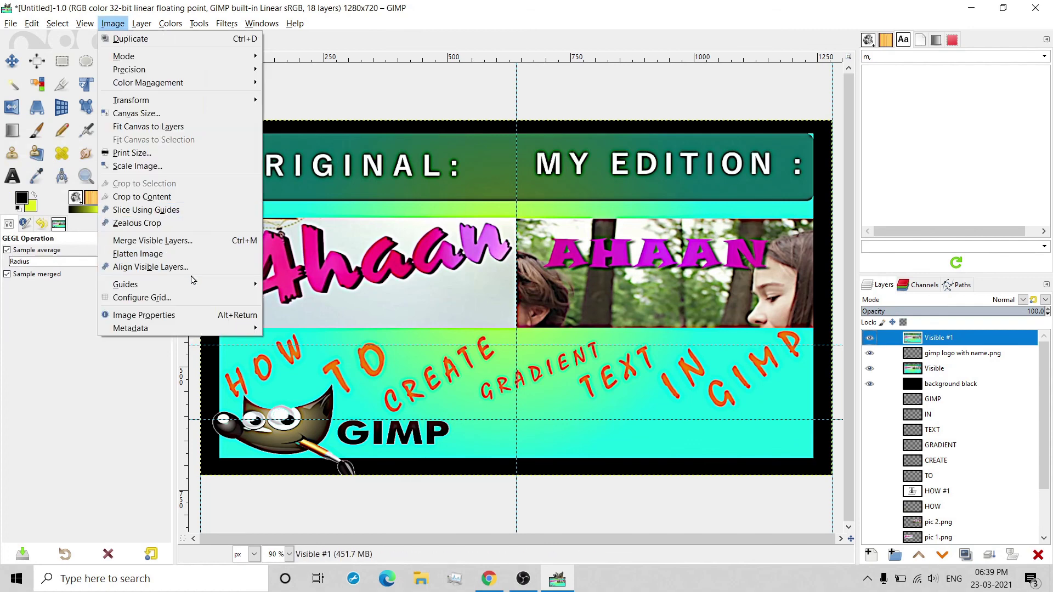
mouse_move(193, 287)
left_click(299, 324)
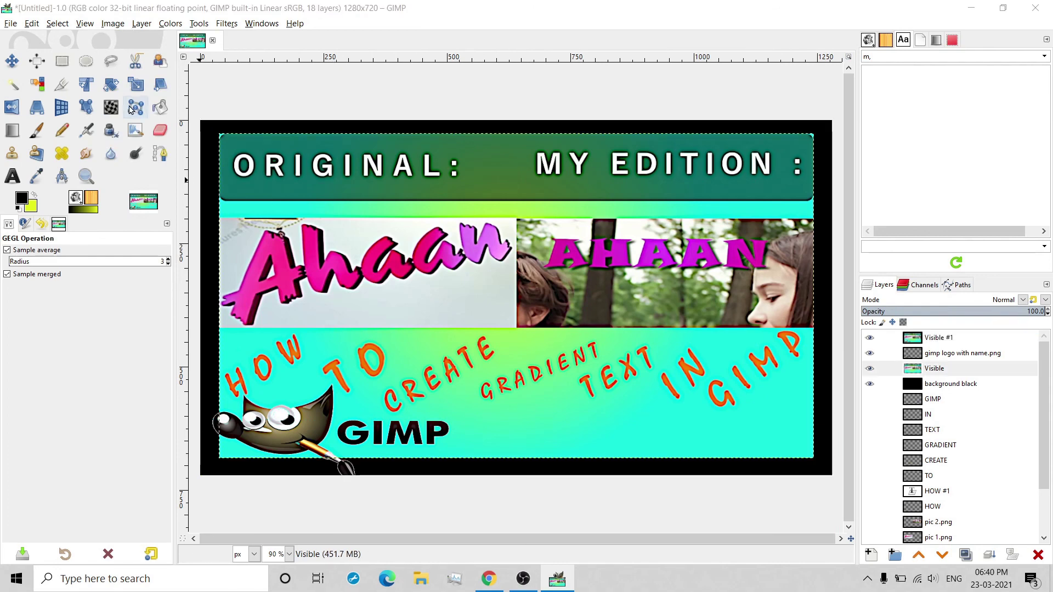
Export the image to the Desktop as thumbnail.jpg with the default JPEG settings.
left_click(10, 24)
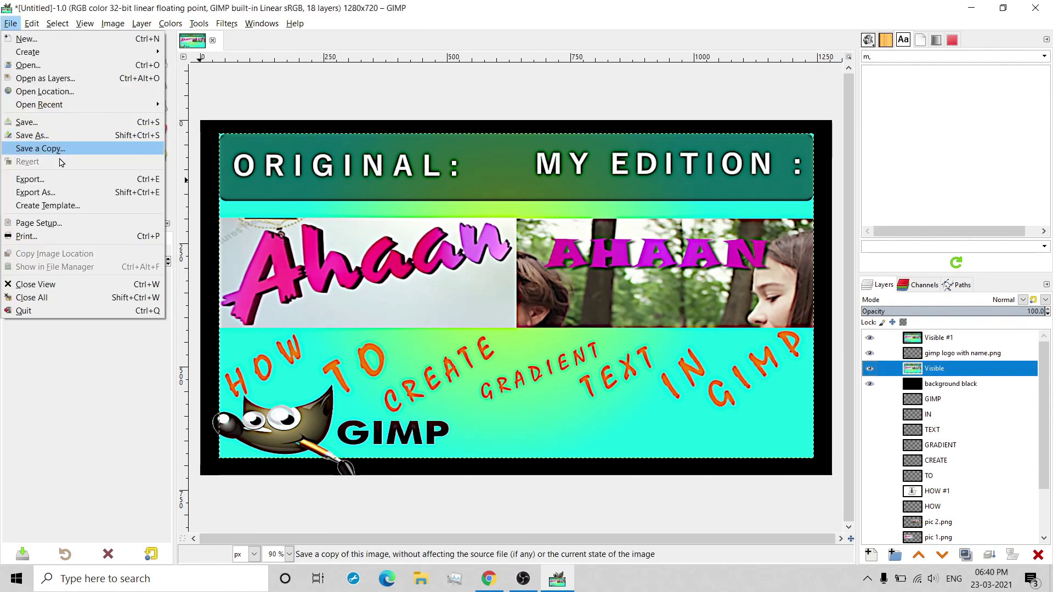
left_click(55, 180)
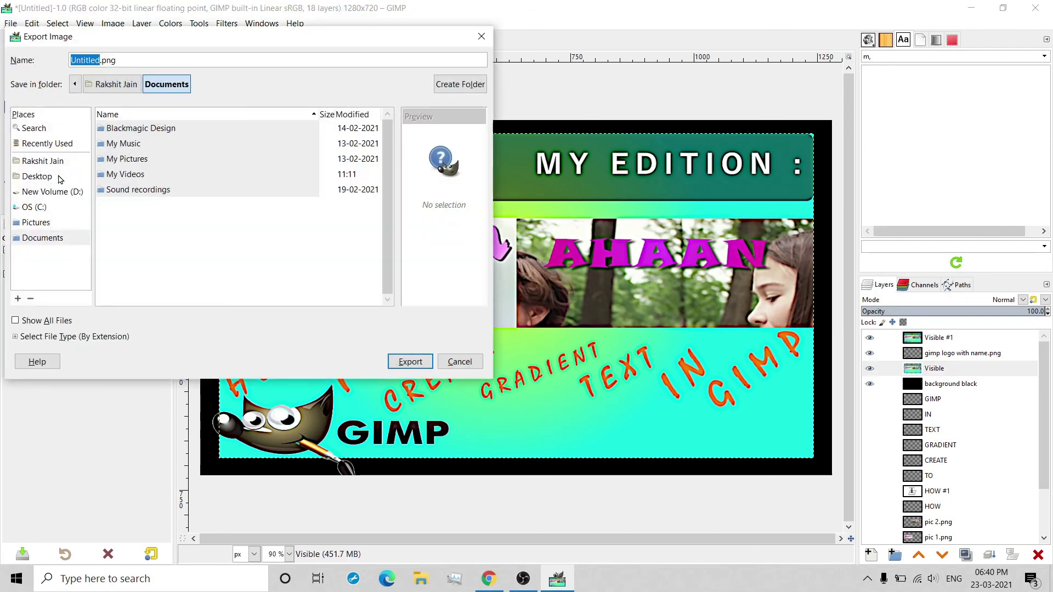
left_click(60, 179)
left_click(100, 60)
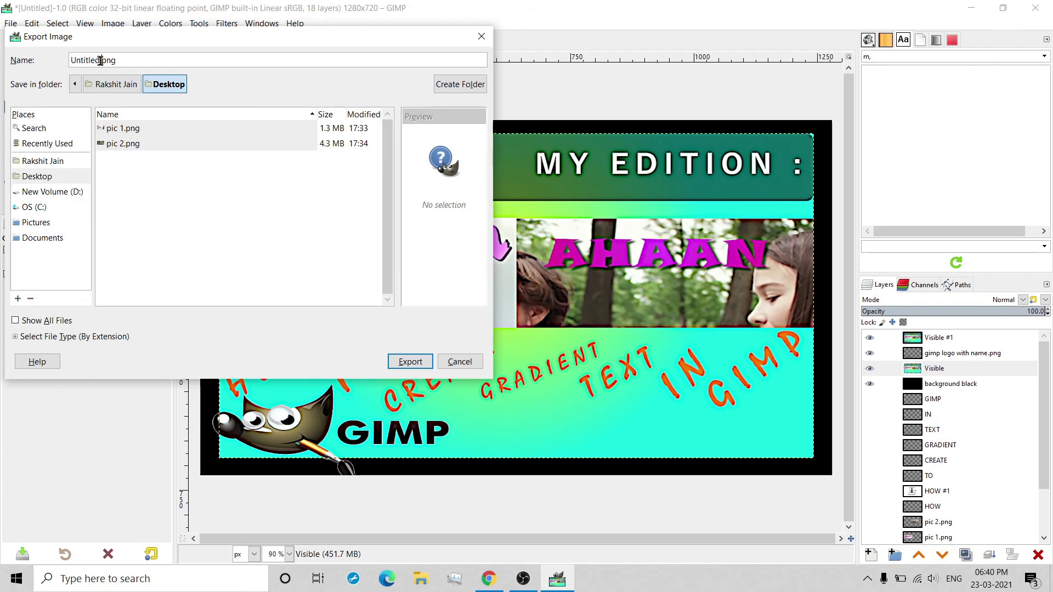
triple_click(101, 60)
type("thumbna")
left_click(409, 362)
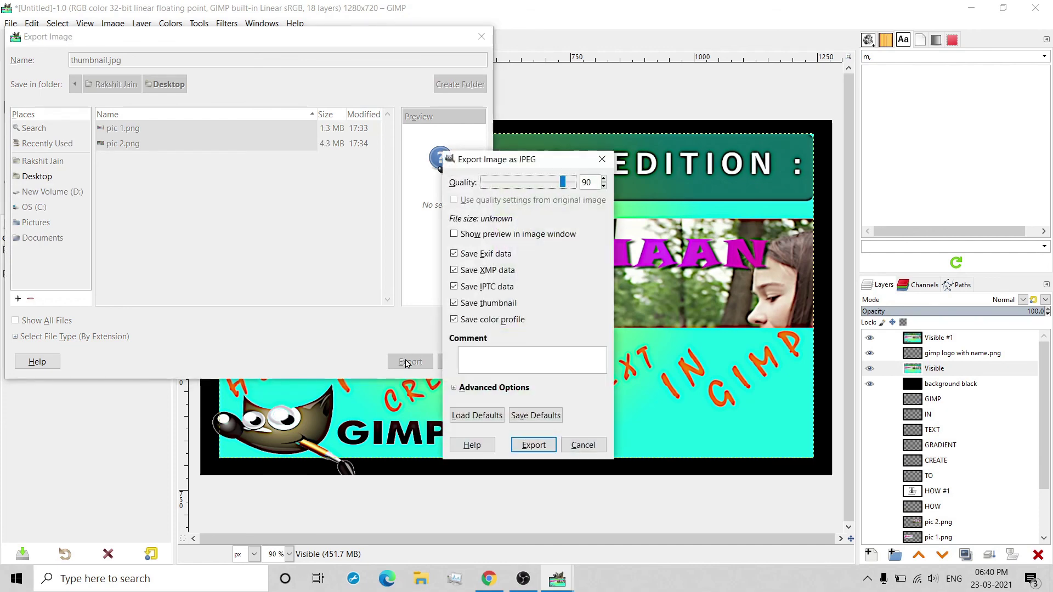
left_click(546, 444)
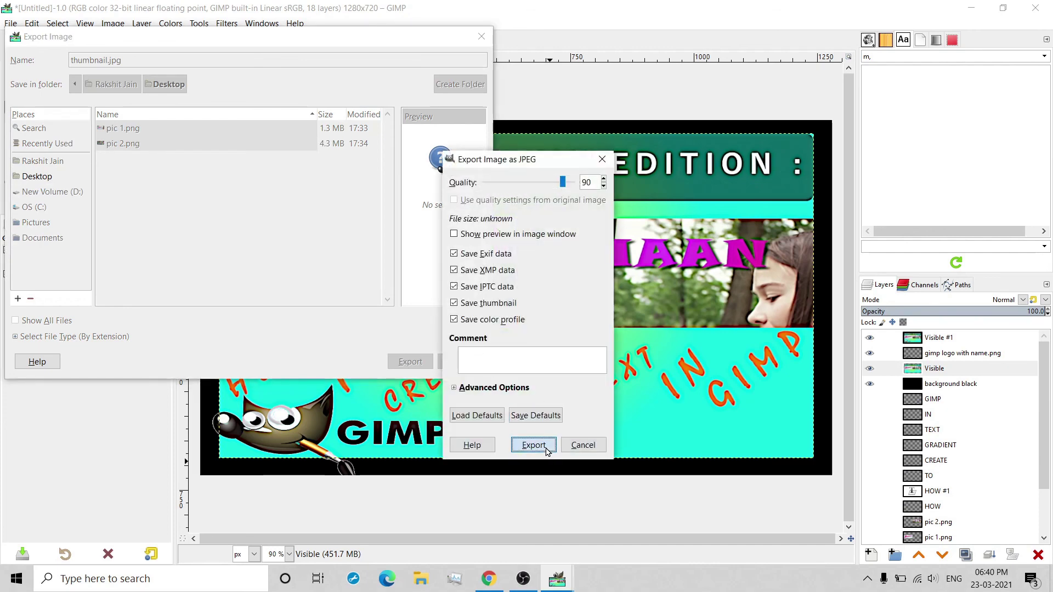